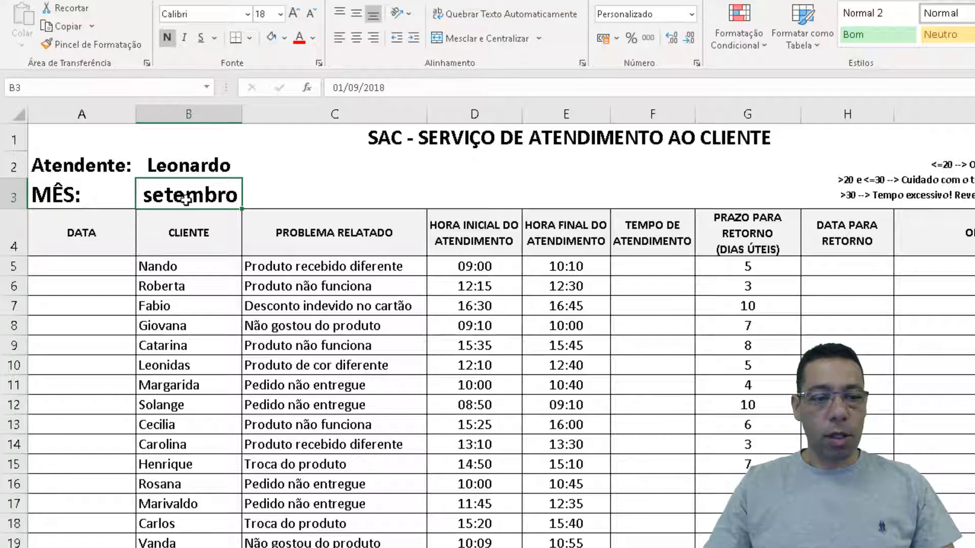
# Step: Examine the full date stored in the MÊS cell B3 and the empty cells of the DATA column
pyautogui.doubleClick(187, 199)
pyautogui.moveTo(121, 196); pyautogui.dragTo(250, 190)
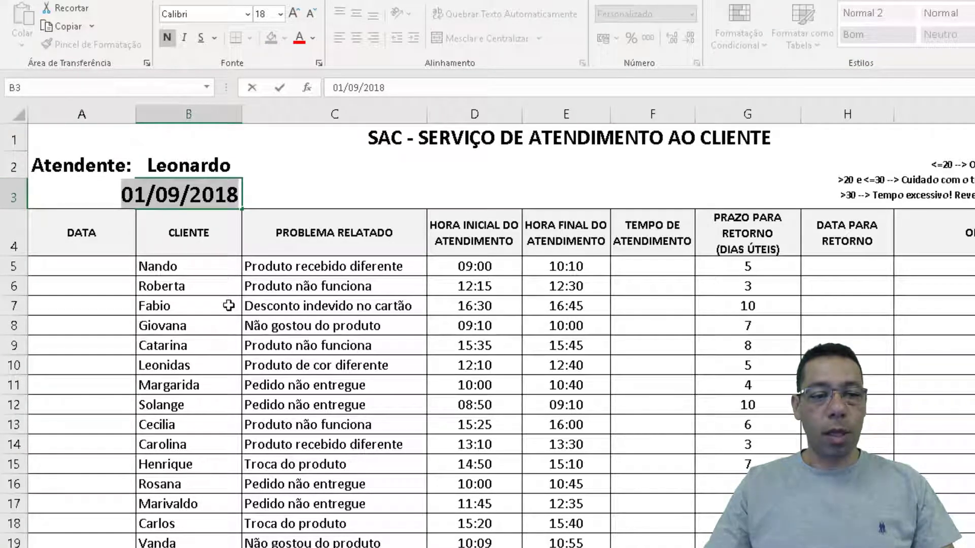
pyautogui.press('Escape')
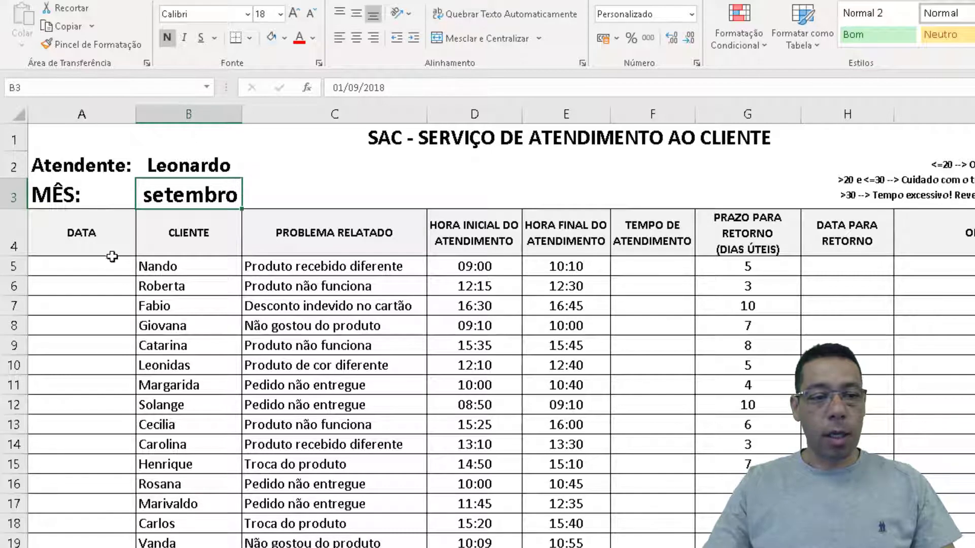
pyautogui.moveTo(102, 261); pyautogui.dragTo(105, 547)
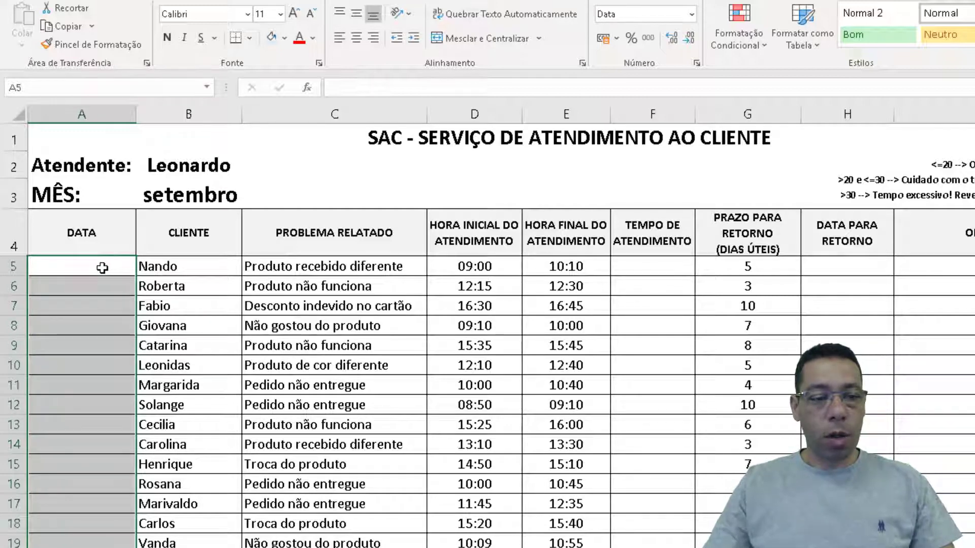
pyautogui.moveTo(105, 267); pyautogui.dragTo(111, 547)
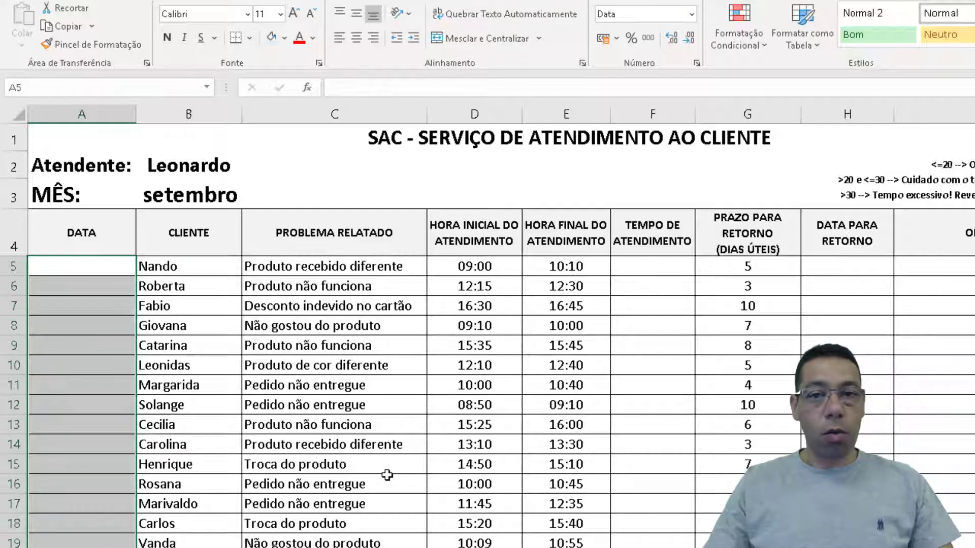
# Step: Start a DIATRABALHO.INTL formula in A5, using B3-1 as the start date
pyautogui.click(63, 270)
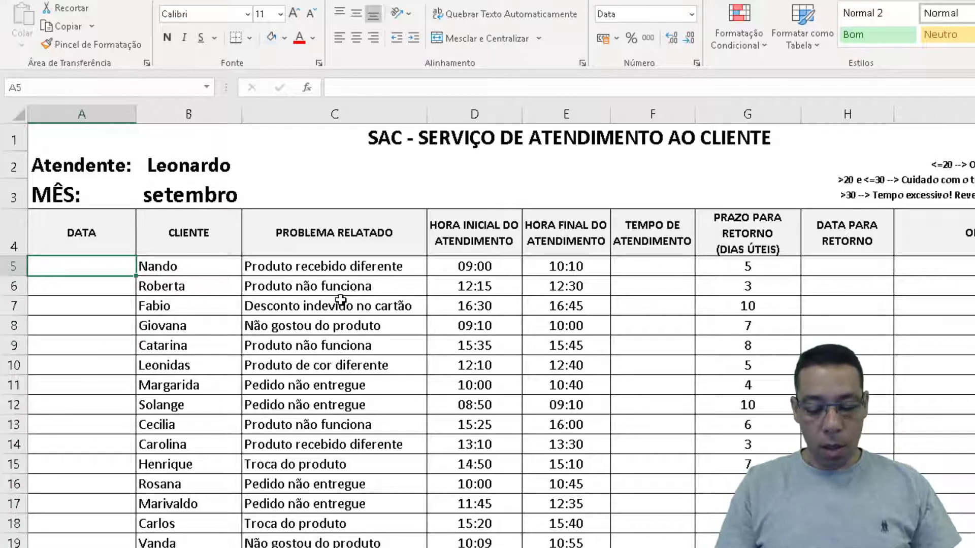
pyautogui.write('=dia')
pyautogui.press('Down')
pyautogui.press('Down')
pyautogui.press('Down')
pyautogui.press('Down')
pyautogui.press('Down')
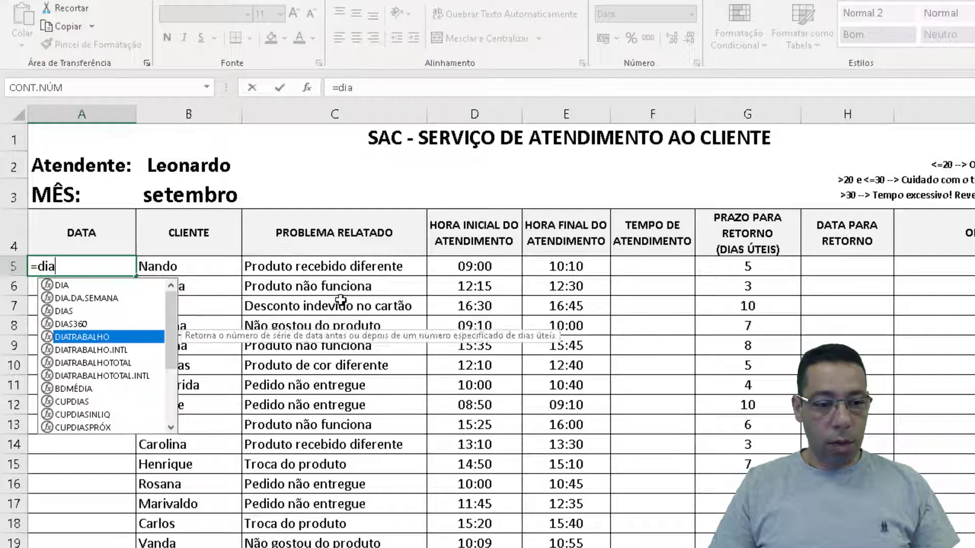
pyautogui.press('Tab')
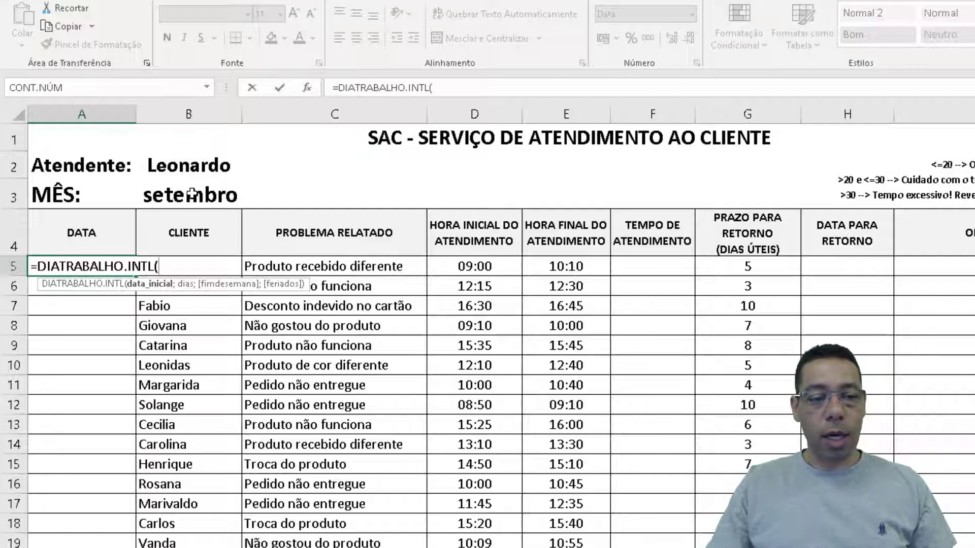
pyautogui.click(163, 196)
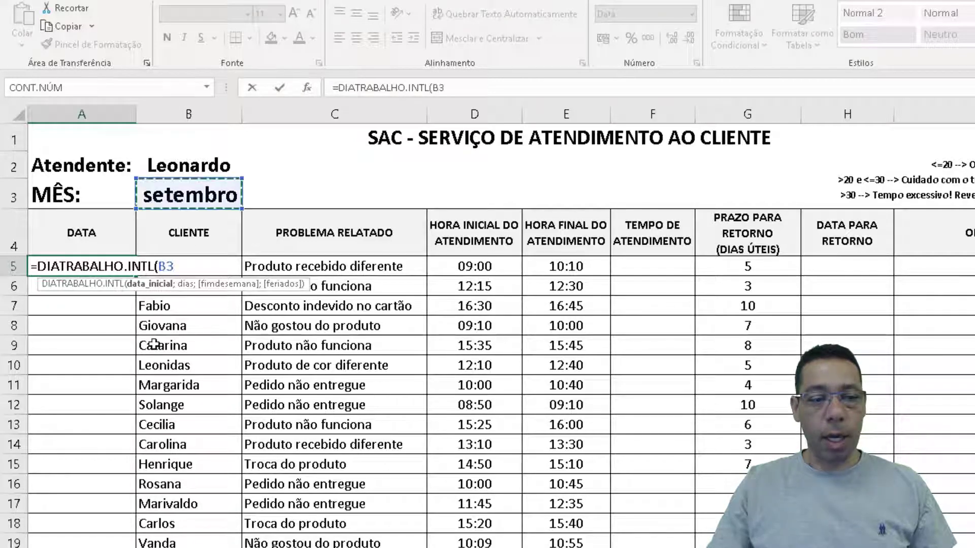
pyautogui.write('-1')
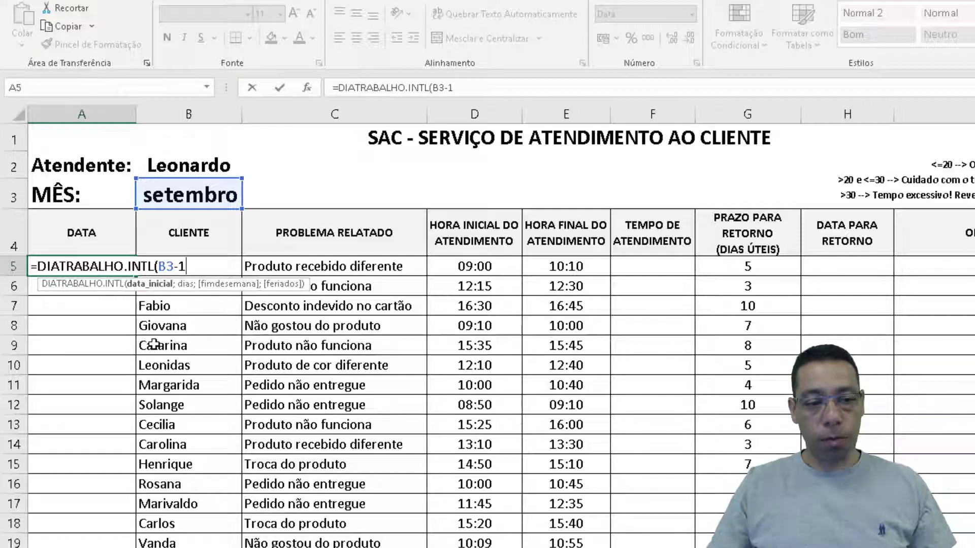
# Step: Complete the A5 formula with 1 day, weekend option 1 (Sábado, domingo) and the holiday in FERIADOS!A1
pyautogui.write(';')
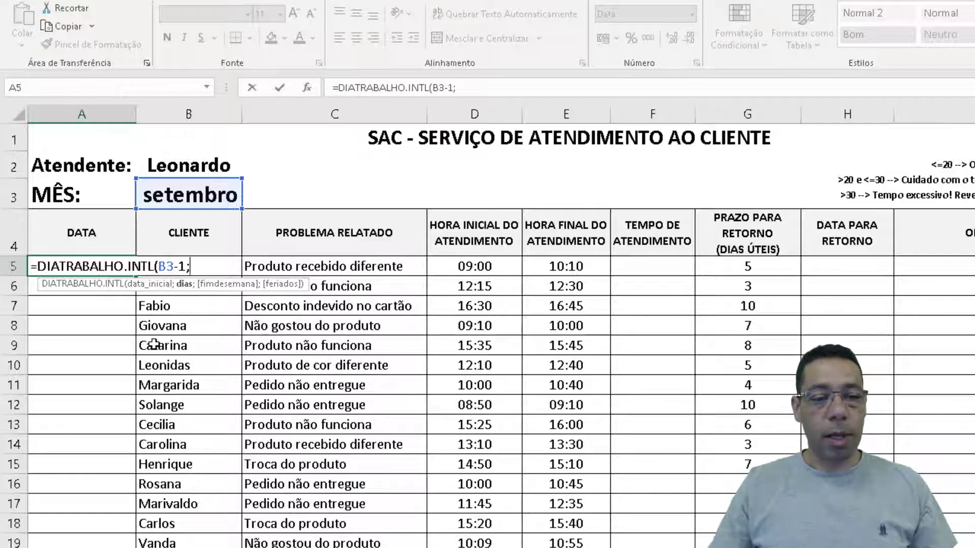
pyautogui.write('1')
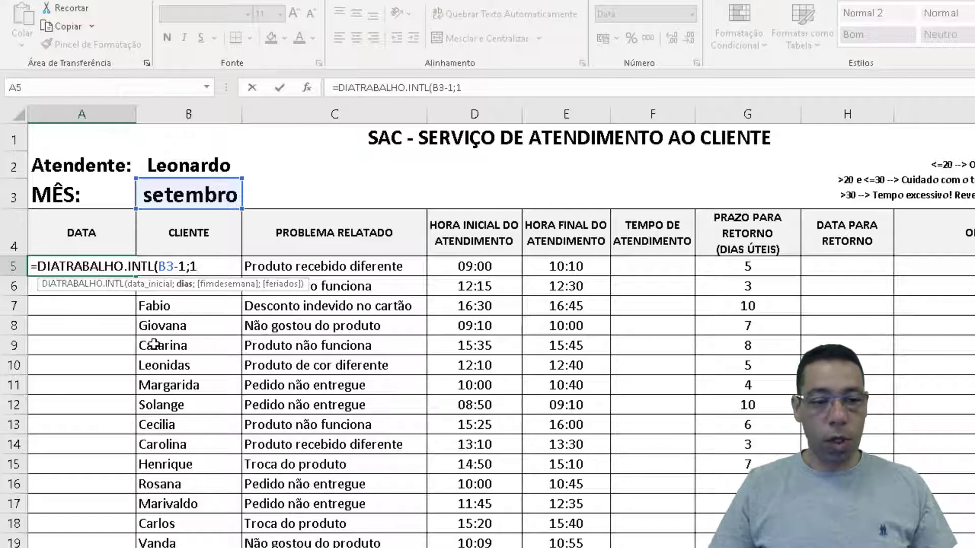
pyautogui.write(';')
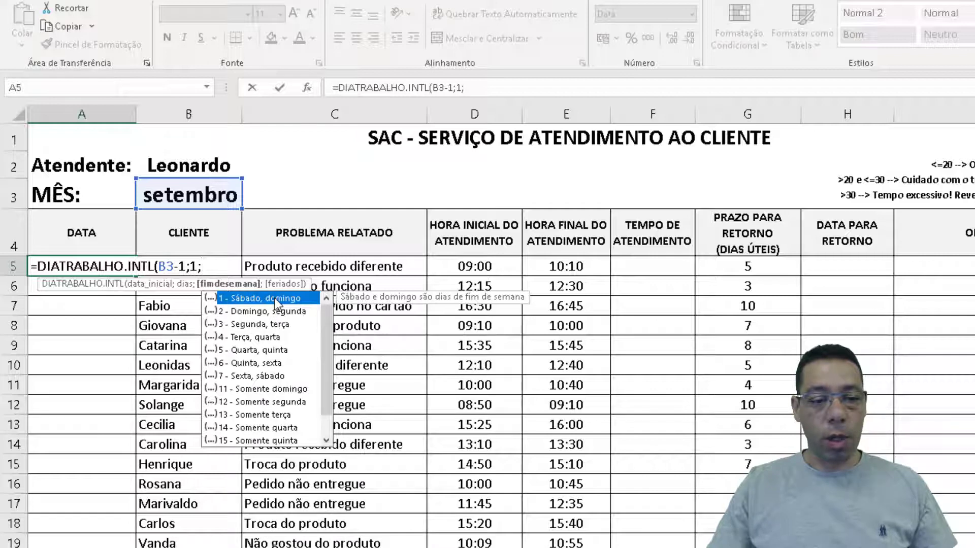
pyautogui.doubleClick(243, 298)
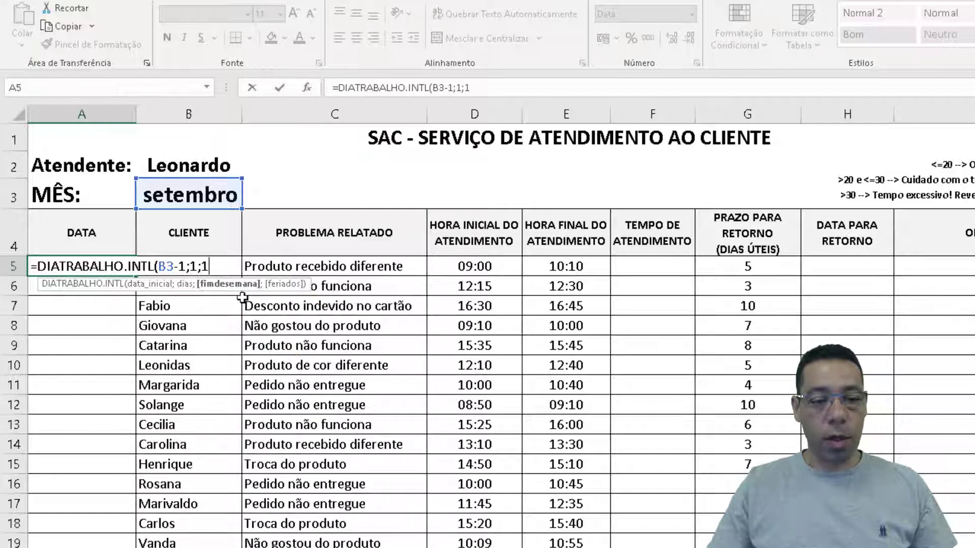
pyautogui.write(';')
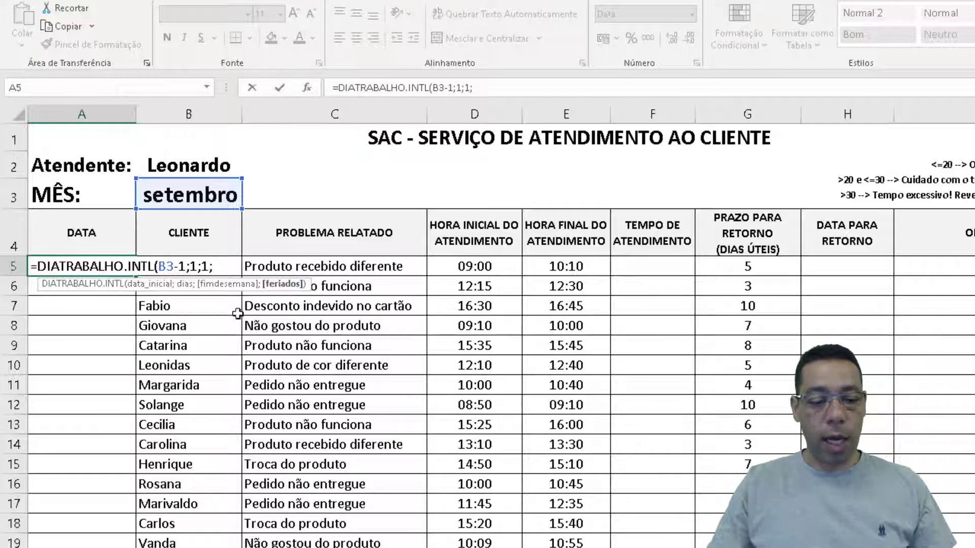
pyautogui.click(97, 547)
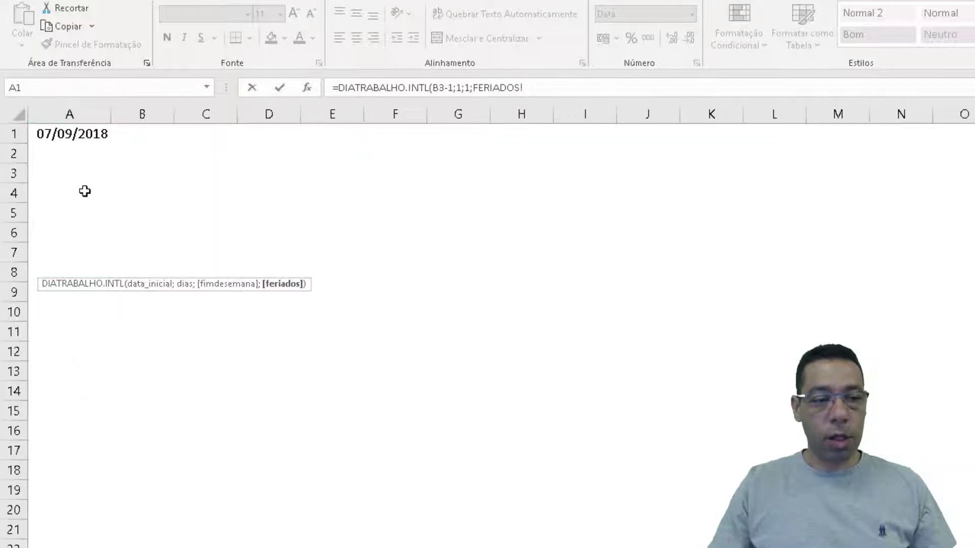
pyautogui.click(67, 131)
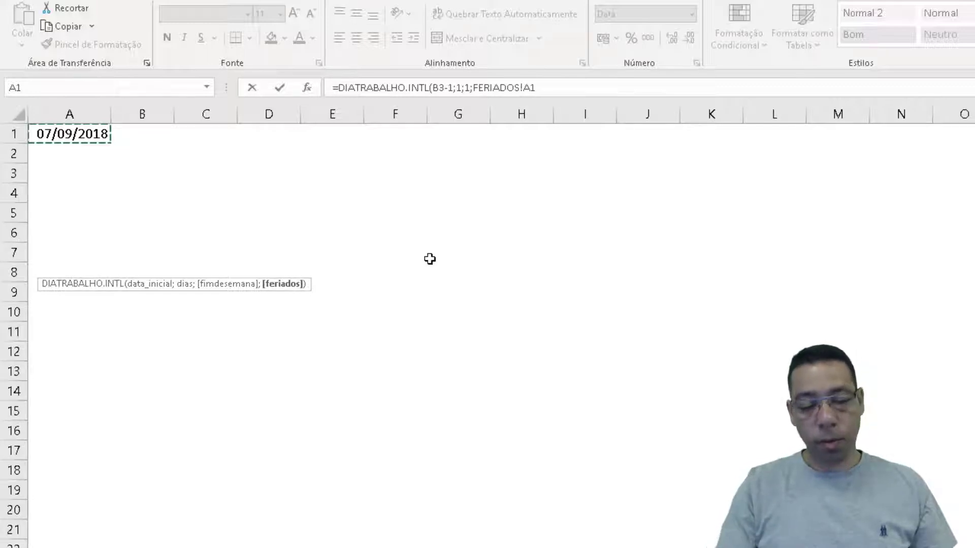
pyautogui.write(')')
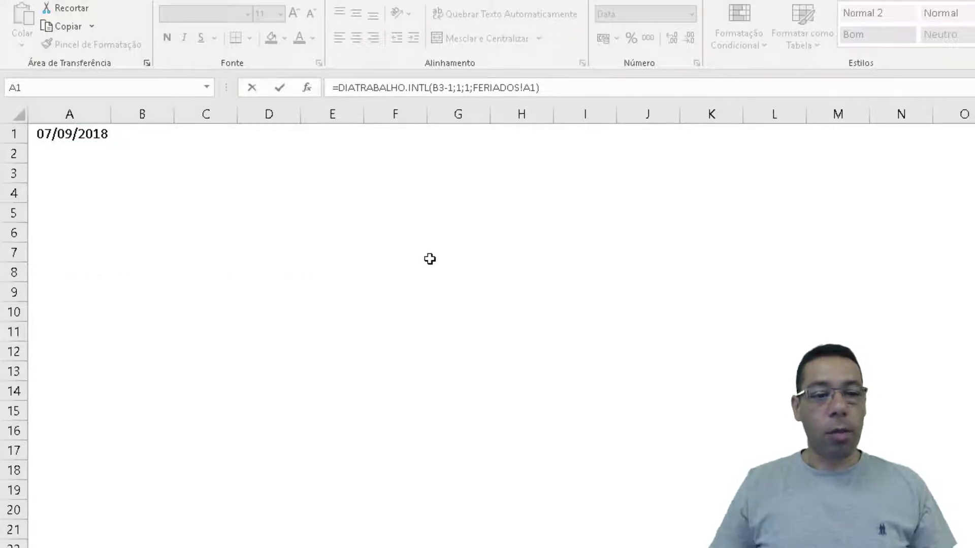
pyautogui.press('Return')
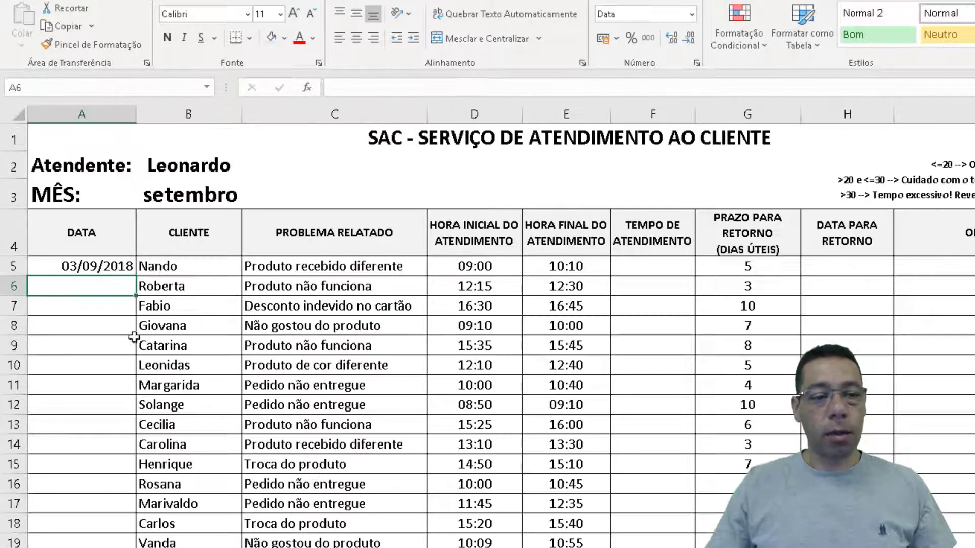
# Step: Review the formula in A5 against the month date in B3 and the remaining empty DATA cells
pyautogui.click(48, 267)
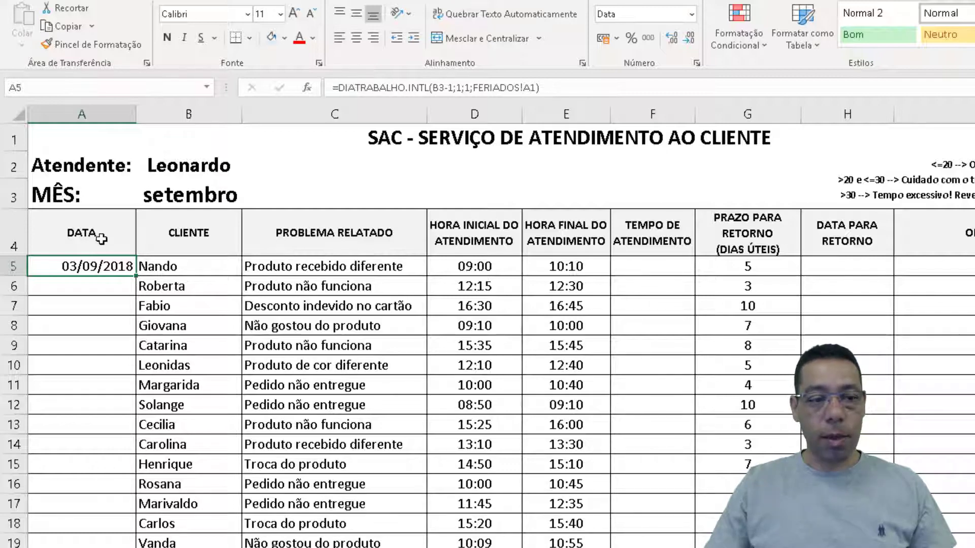
pyautogui.moveTo(66, 282); pyautogui.dragTo(71, 547)
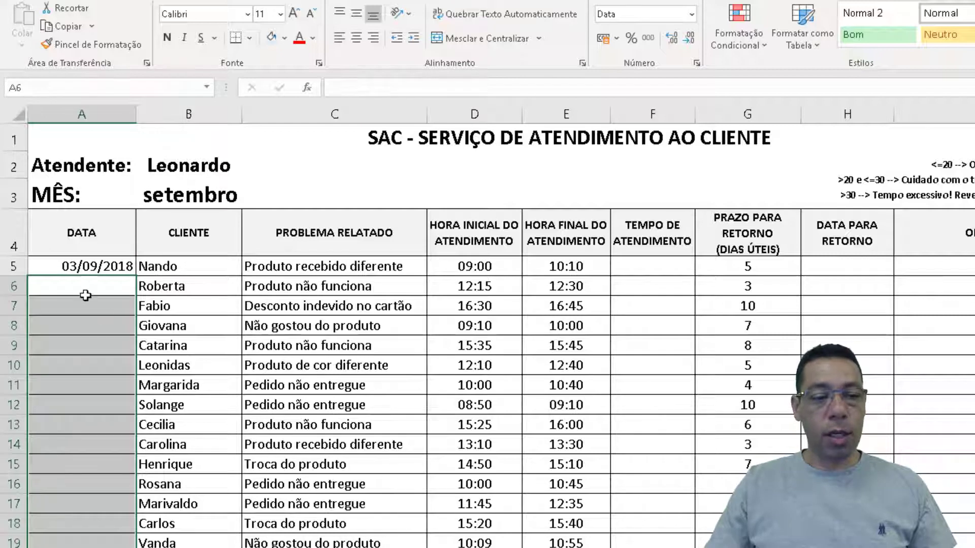
pyautogui.click(80, 289)
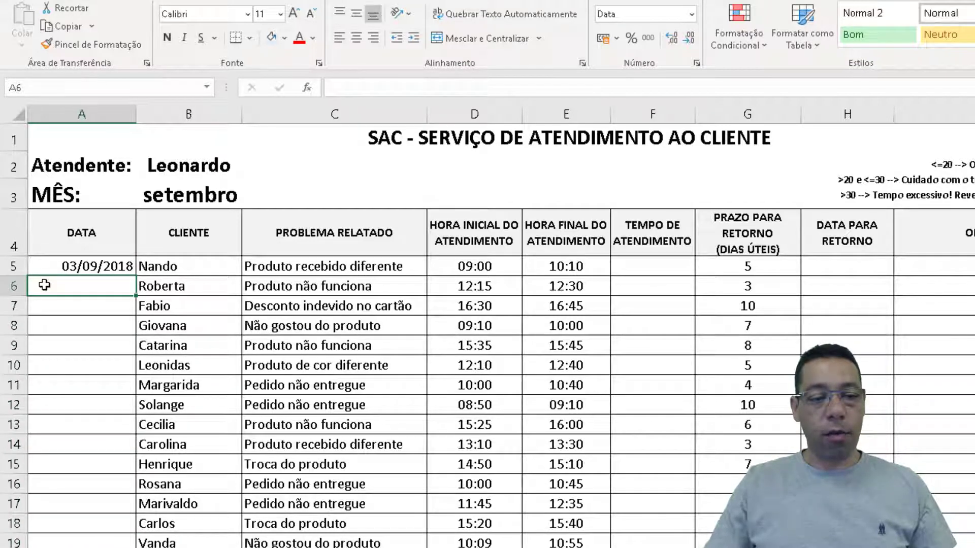
pyautogui.click(49, 270)
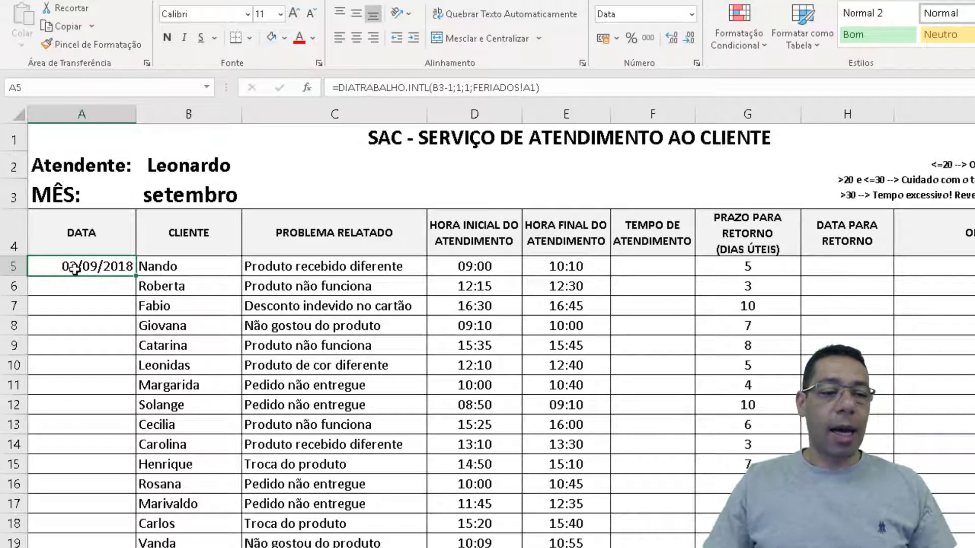
pyautogui.click(165, 198)
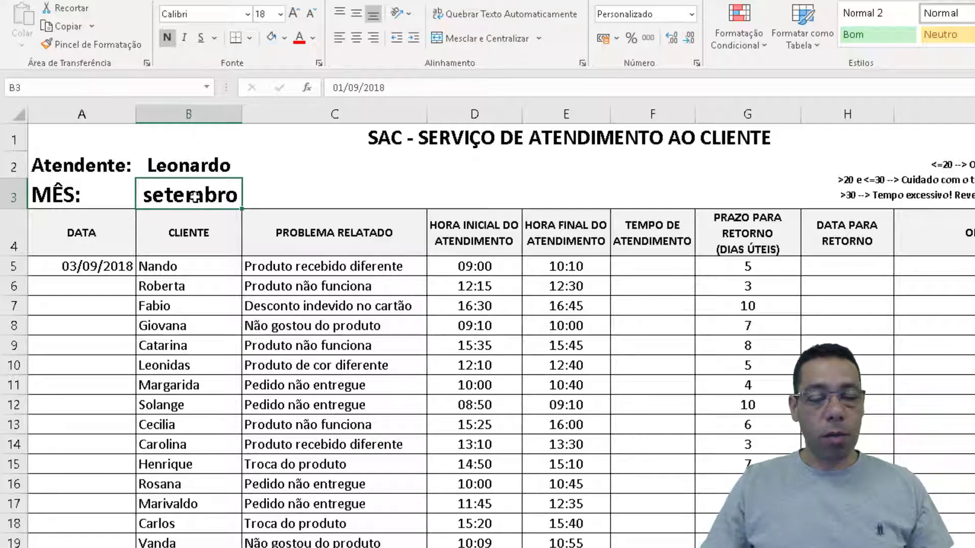
pyautogui.click(68, 282)
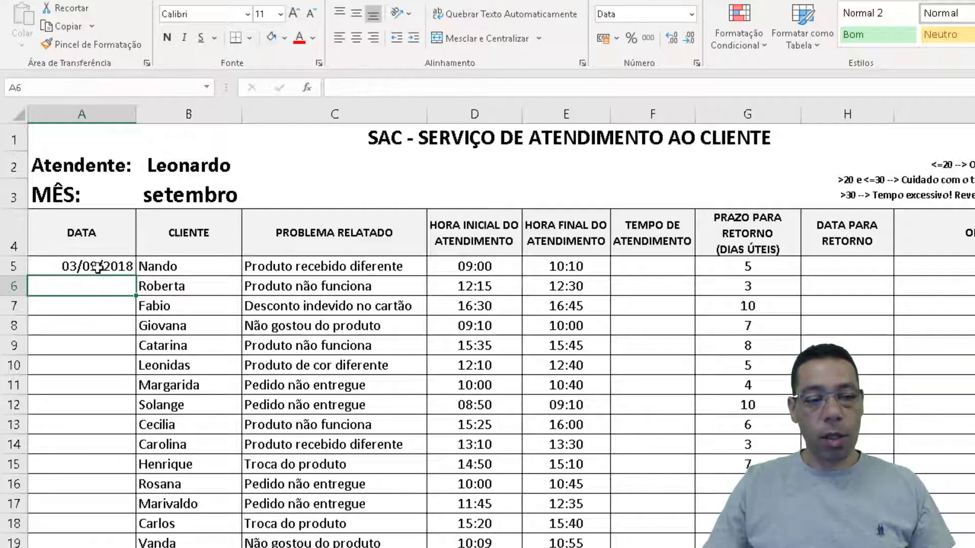
pyautogui.click(62, 266)
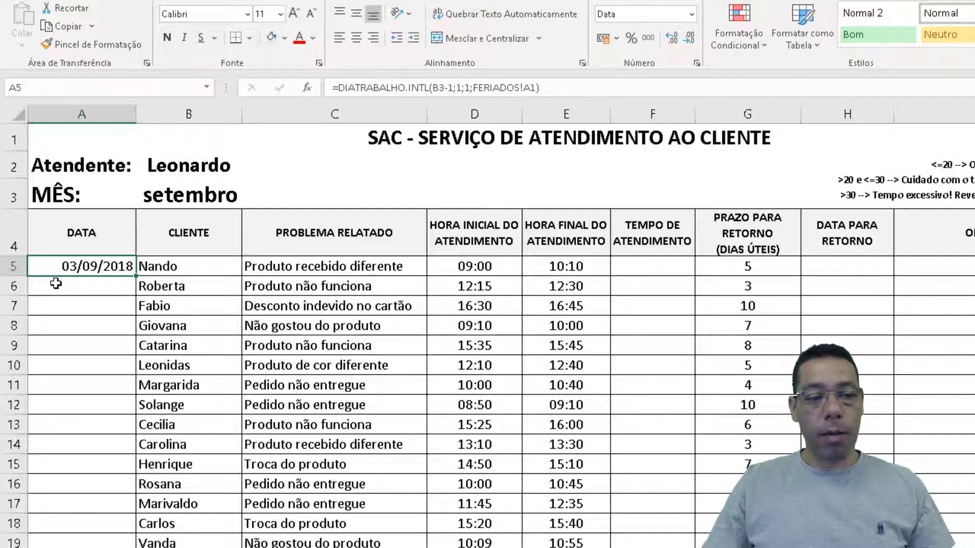
# Step: Start a DIATRABALHO.INTL formula in A6, using the date in A5 as the start date
pyautogui.click(59, 287)
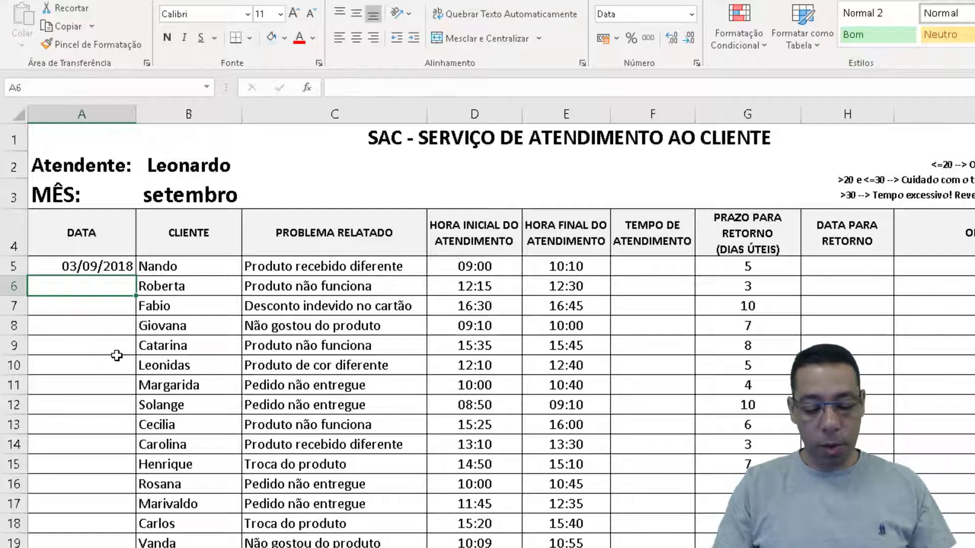
pyautogui.write('=dia')
pyautogui.press('Down')
pyautogui.press('Down')
pyautogui.press('Down')
pyautogui.press('Down')
pyautogui.press('Down')
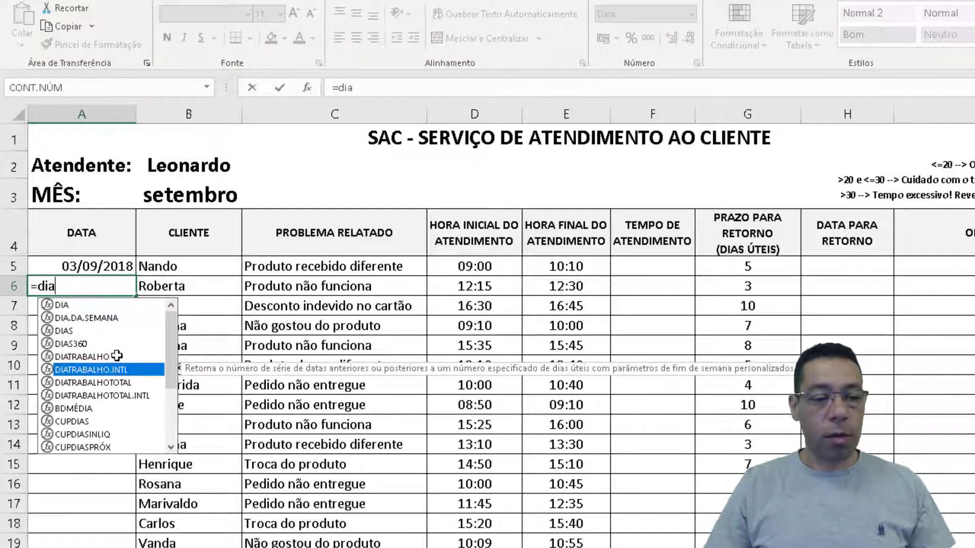
pyautogui.press('Tab')
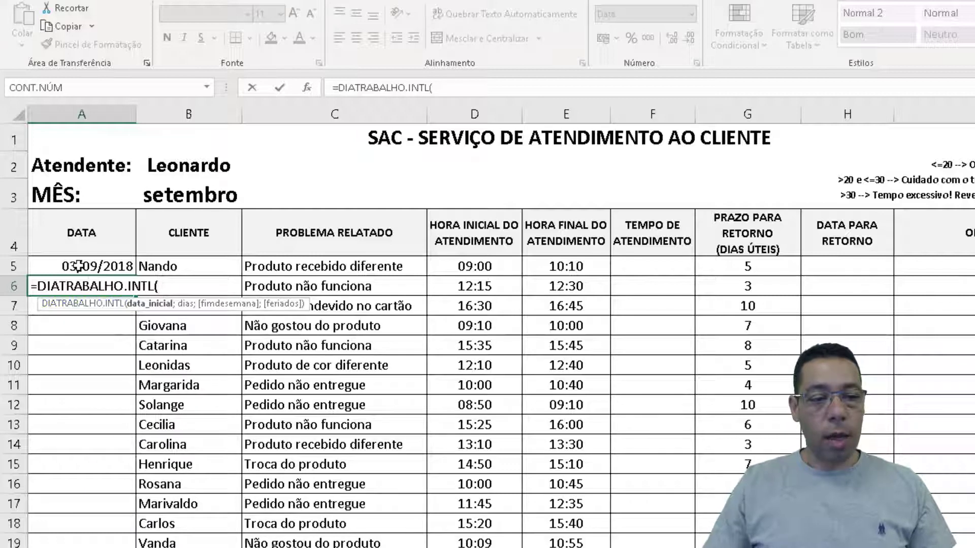
pyautogui.click(77, 266)
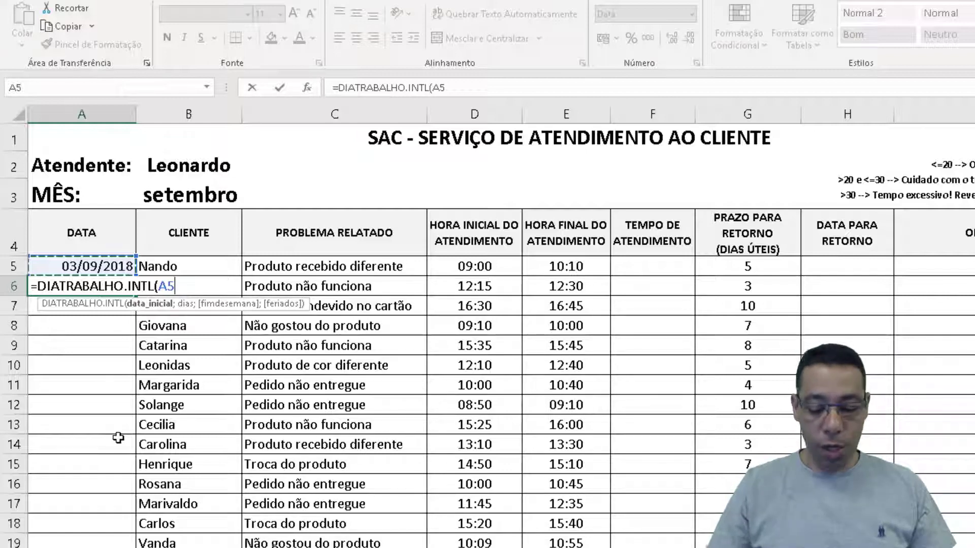
# Step: Complete the A6 formula with 1 day, weekend option 1 (Sábado, domingo) and the absolute holiday reference FERIADOS!$A$1
pyautogui.write(';1')
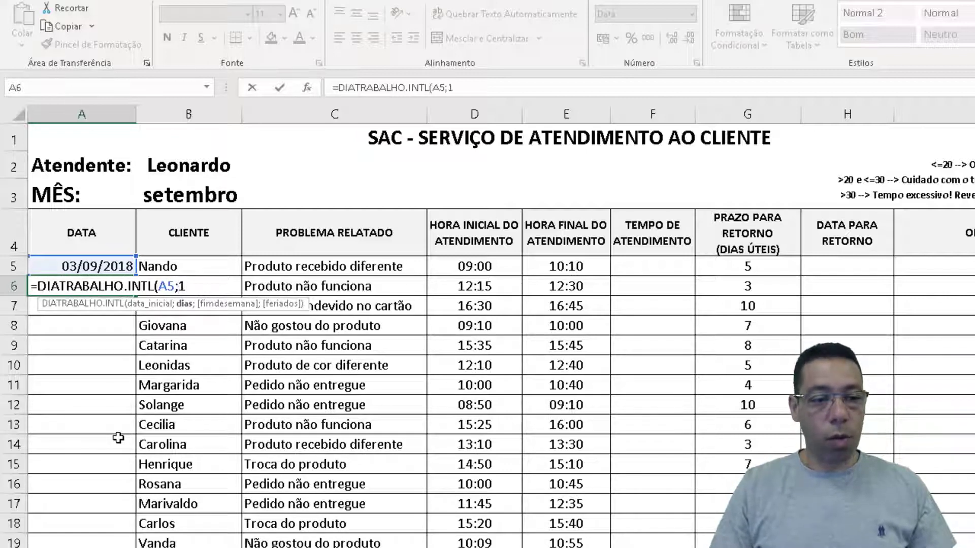
pyautogui.write(';')
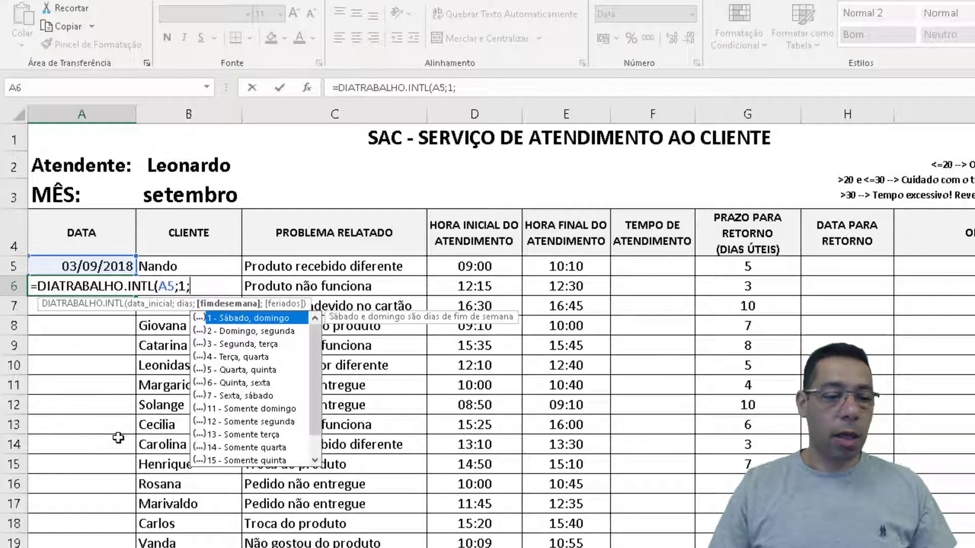
pyautogui.doubleClick(246, 319)
pyautogui.write(';')
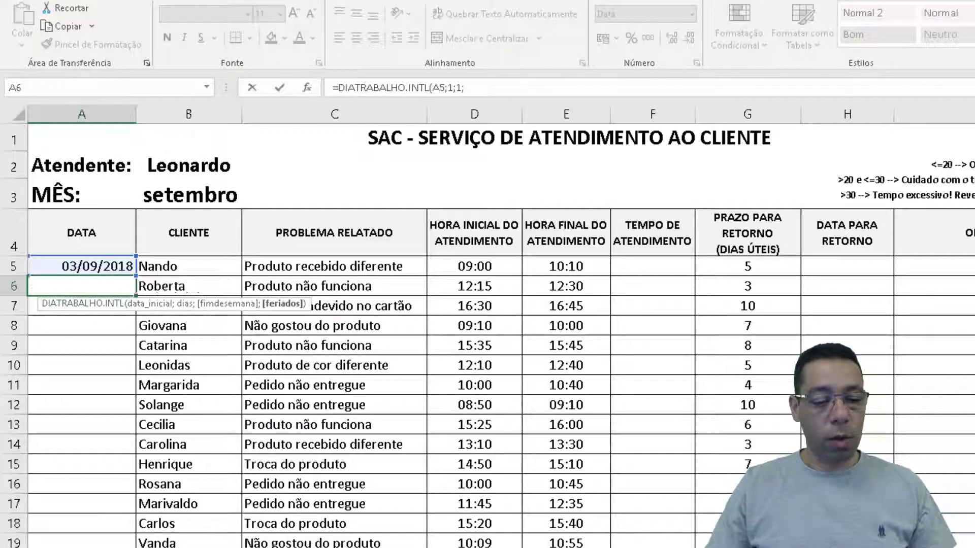
pyautogui.click(132, 547)
pyautogui.click(66, 136)
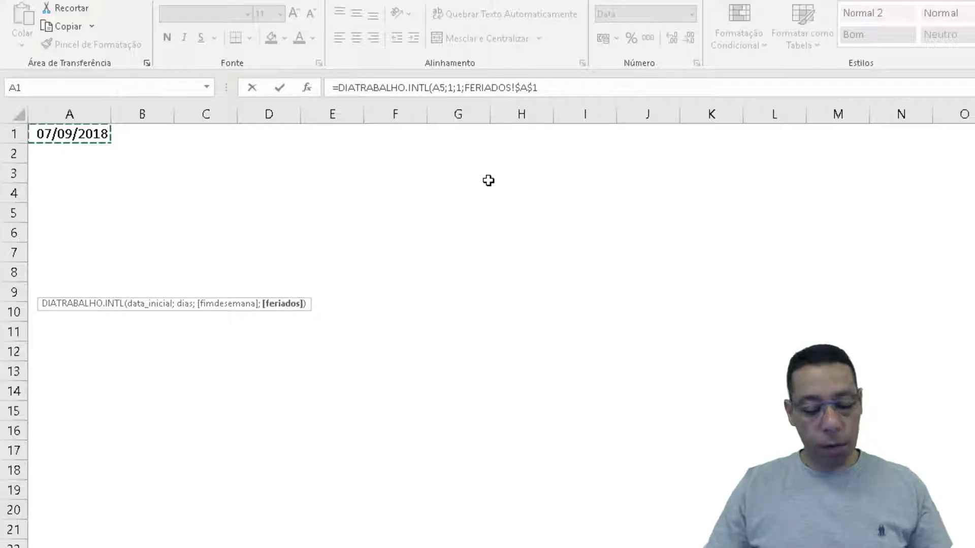
pyautogui.write(')')
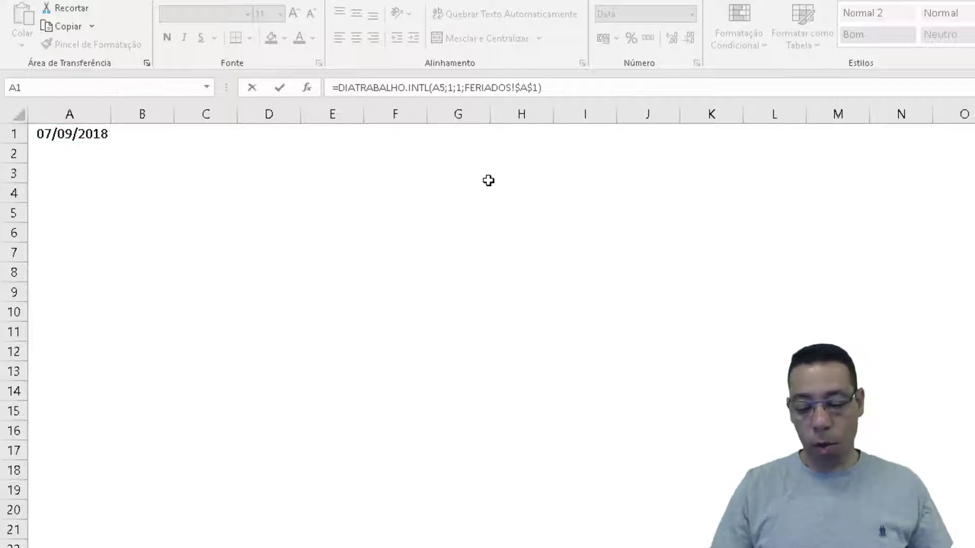
pyautogui.press('Return')
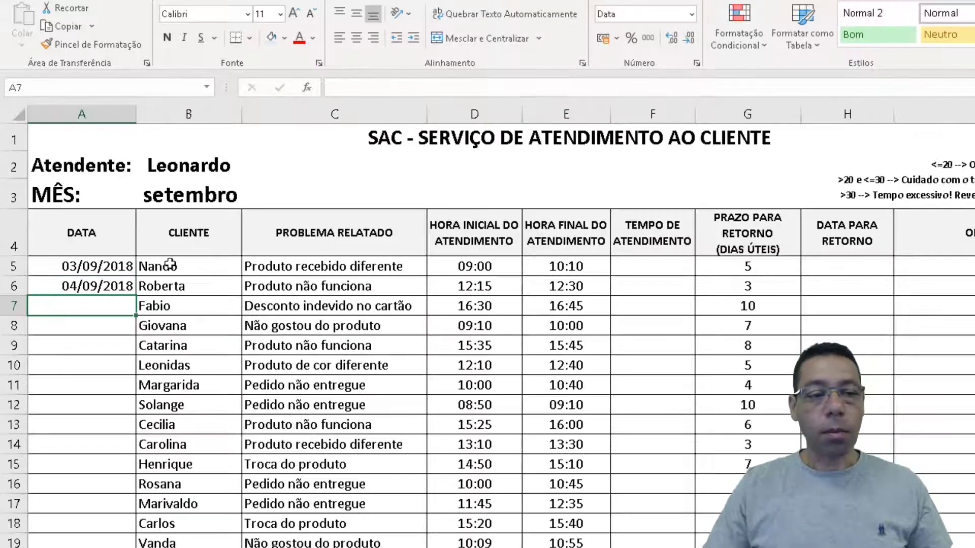
# Step: Fill the A6 working-day formula down the DATA column and review the dates from A5 downward
pyautogui.click(81, 287)
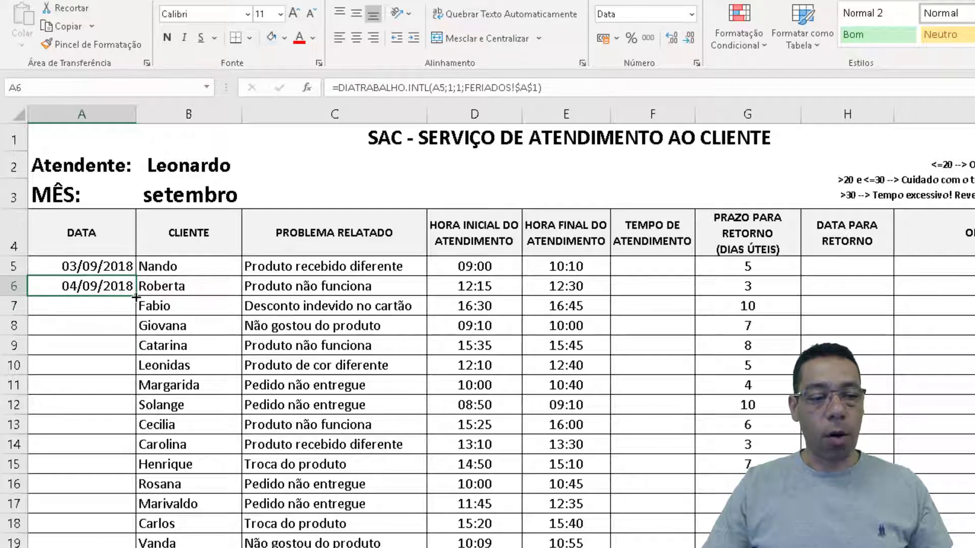
pyautogui.moveTo(136, 296); pyautogui.dragTo(137, 547)
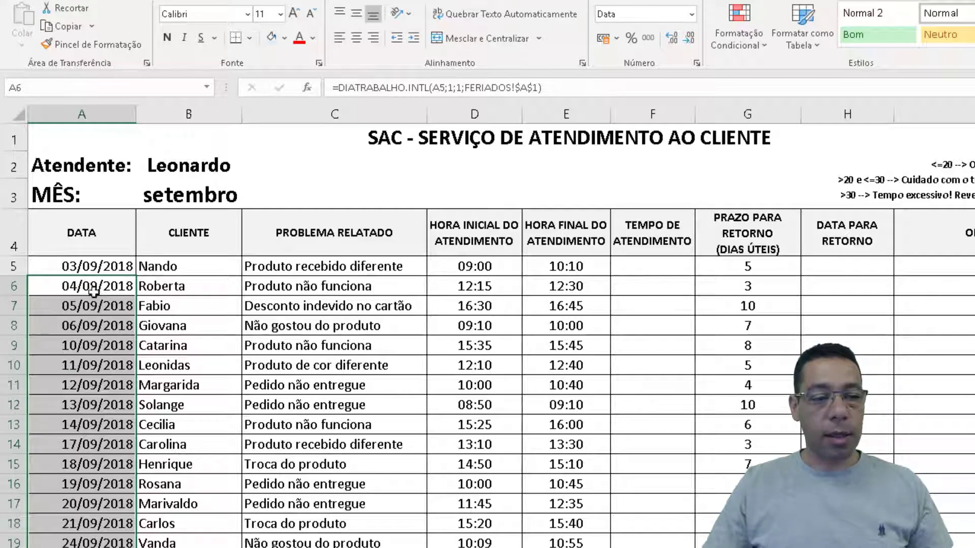
pyautogui.moveTo(80, 266); pyautogui.dragTo(76, 547)
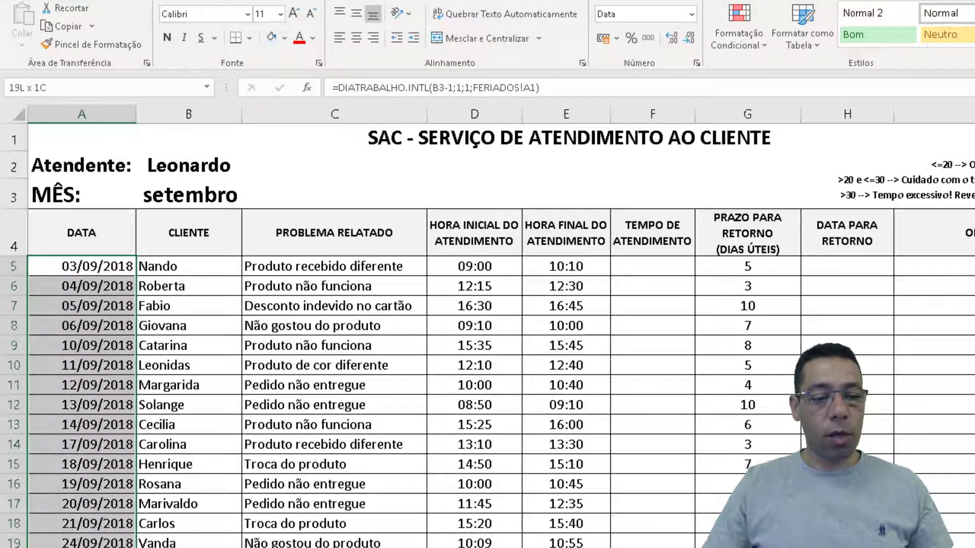
pyautogui.moveTo(67, 348); pyautogui.dragTo(59, 265)
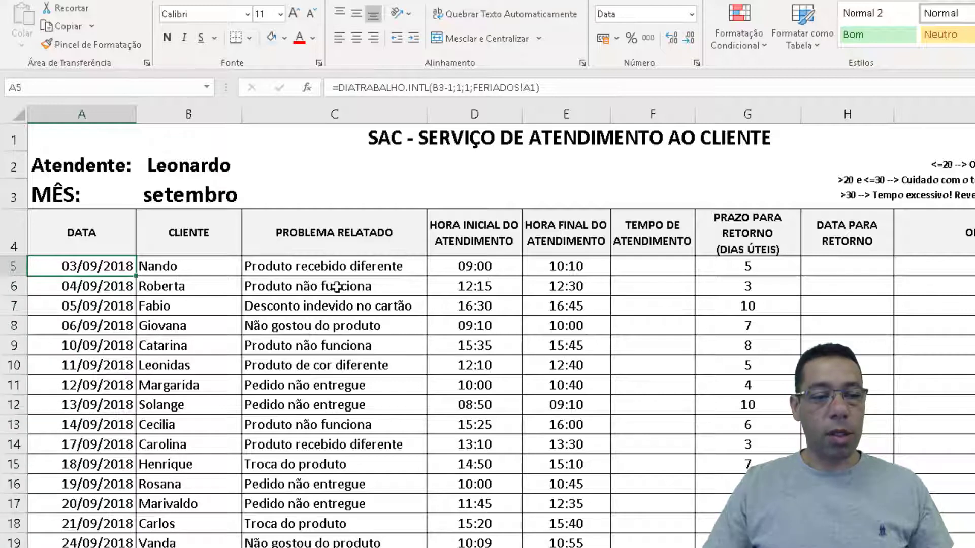
# Step: Examine row 5's start and end service times in D5 and E5 against the empty TEMPO DE ATENDIMENTO cell
pyautogui.click(633, 269)
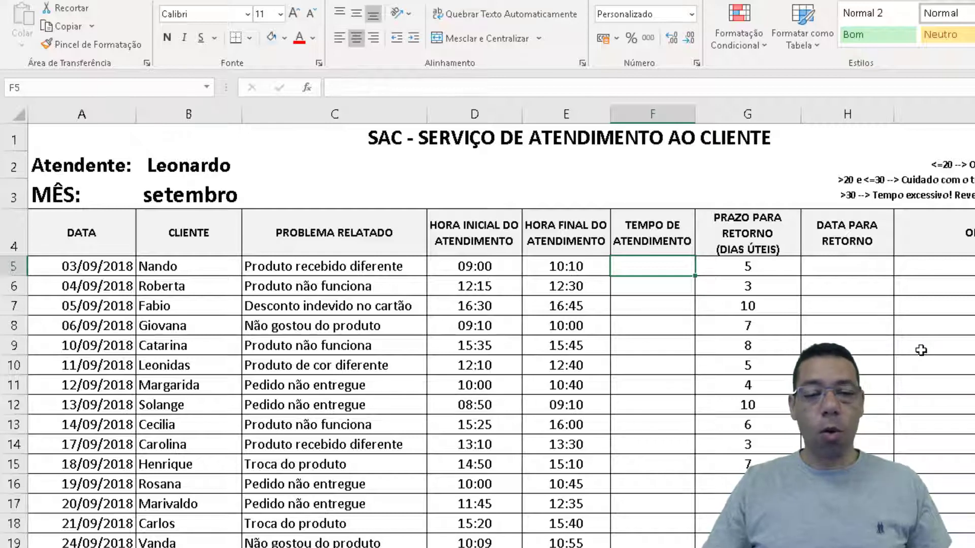
pyautogui.click(13, 266)
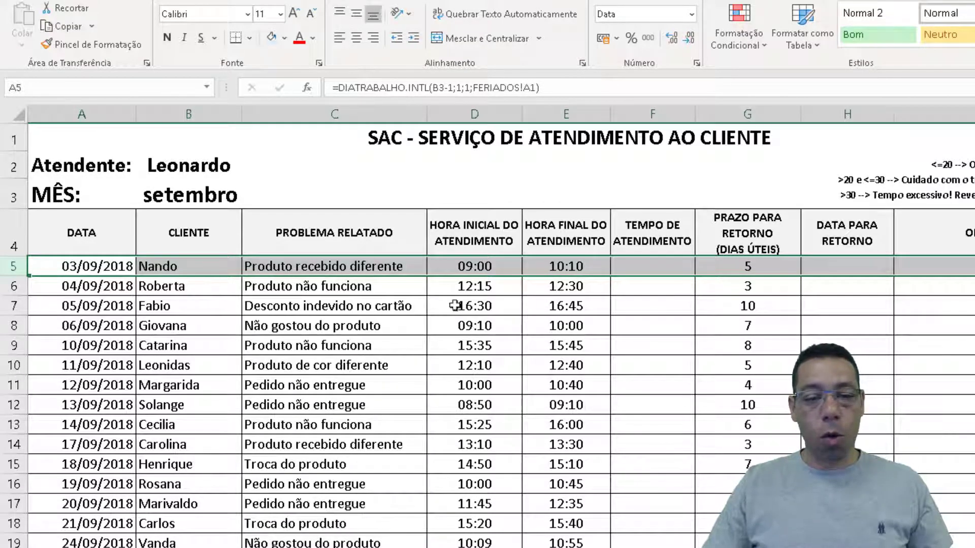
pyautogui.click(566, 266)
pyautogui.click(473, 266)
pyautogui.click(573, 266)
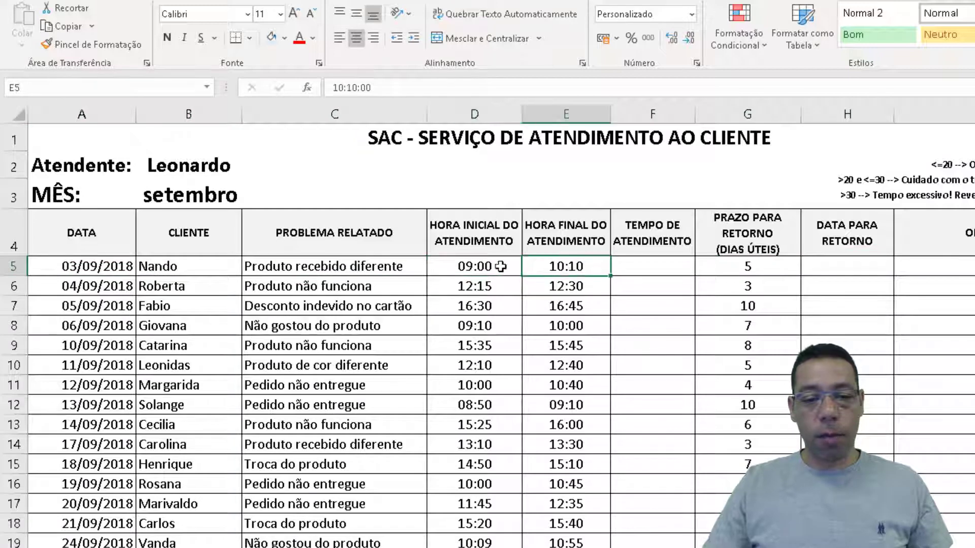
pyautogui.moveTo(483, 266); pyautogui.dragTo(563, 266)
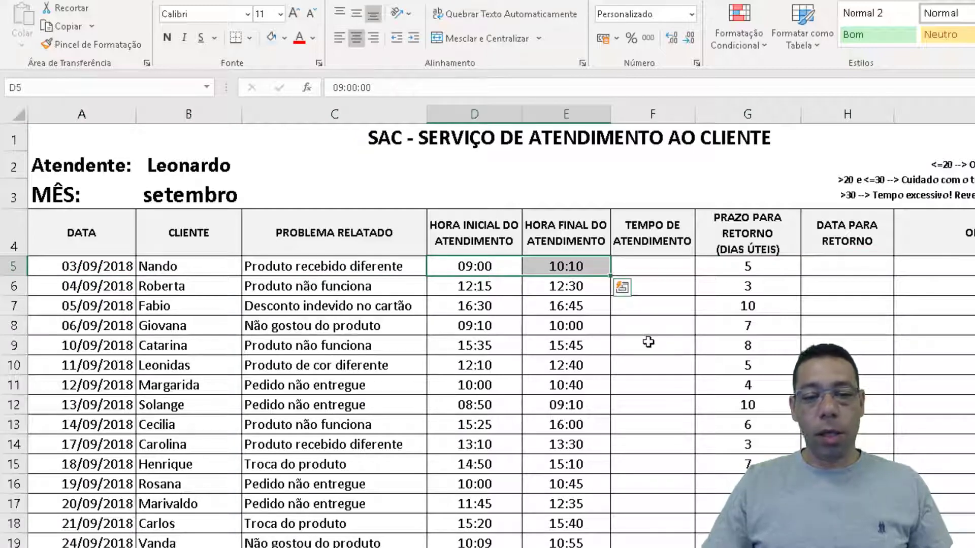
pyautogui.click(655, 265)
pyautogui.click(569, 266)
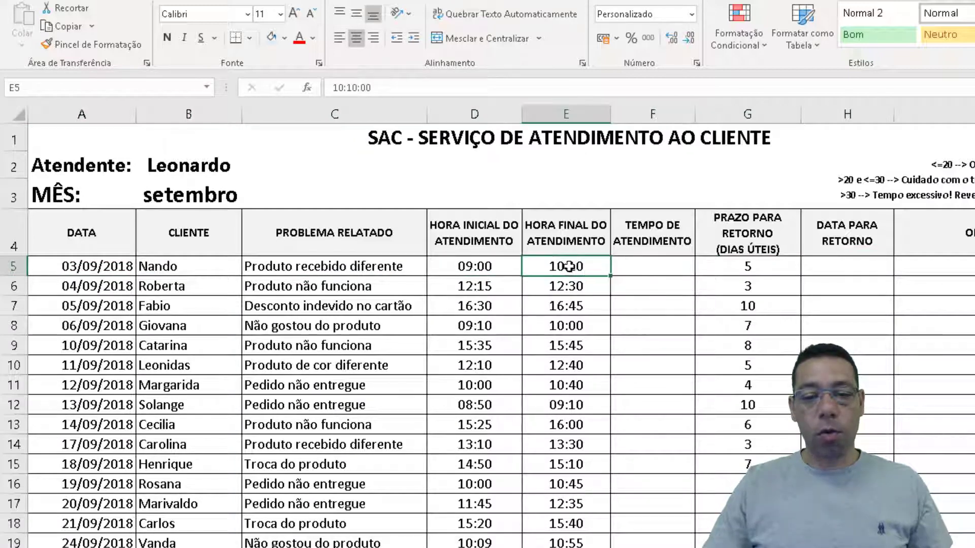
pyautogui.click(502, 266)
pyautogui.click(564, 266)
pyautogui.click(496, 265)
pyautogui.click(557, 266)
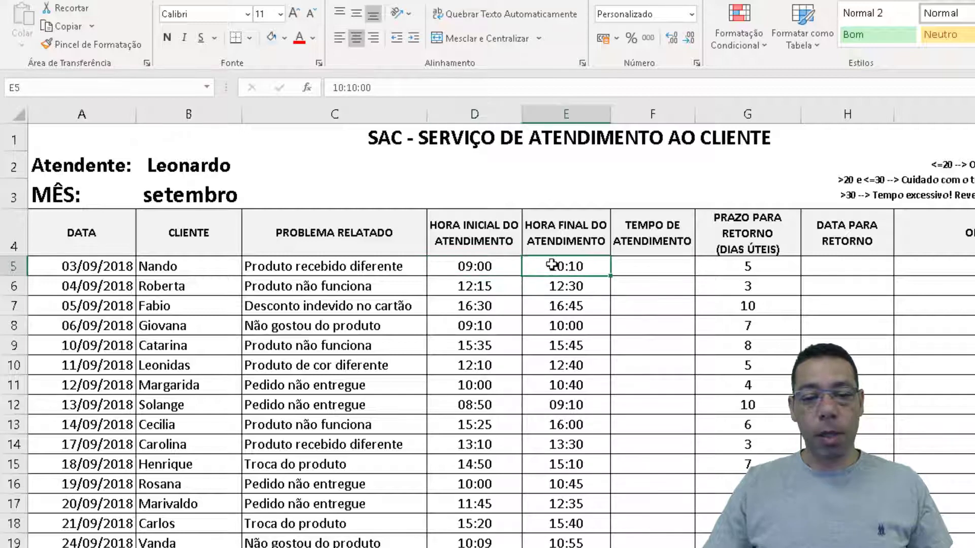
# Step: Calculate the service time in F5 with =E5-D5 and fill the formula down the TEMPO DE ATENDIMENTO column
pyautogui.click(652, 268)
pyautogui.write('=')
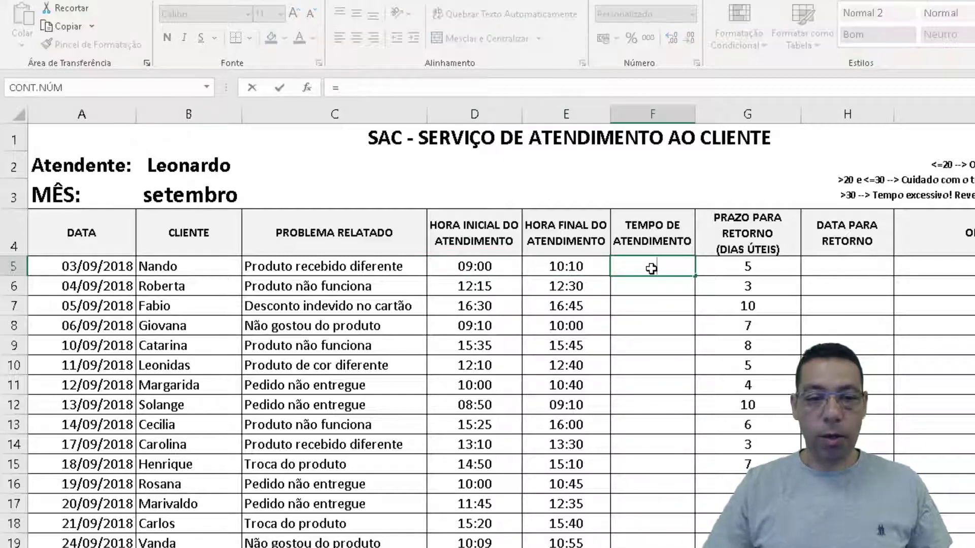
pyautogui.press('Left')
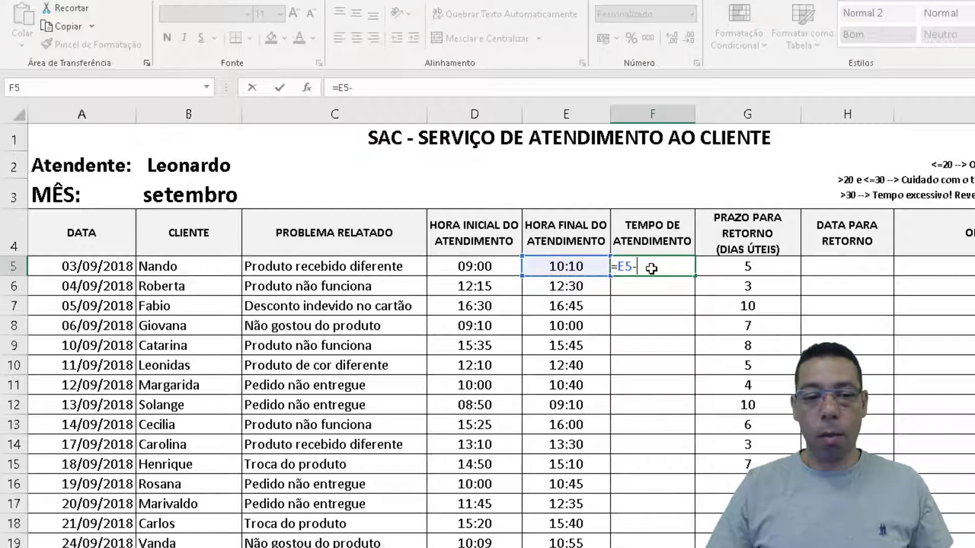
pyautogui.write('-')
pyautogui.press('Left')
pyautogui.press('Left')
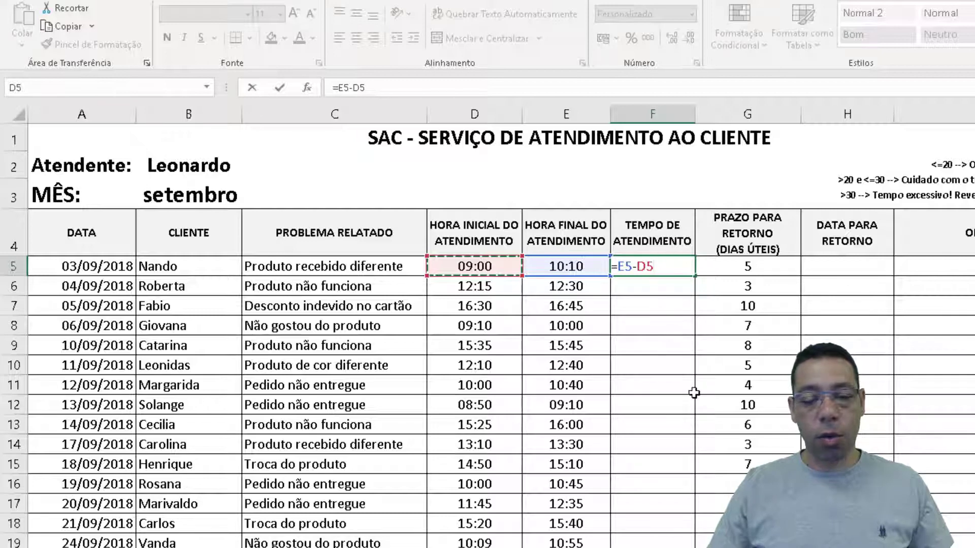
pyautogui.press('Return')
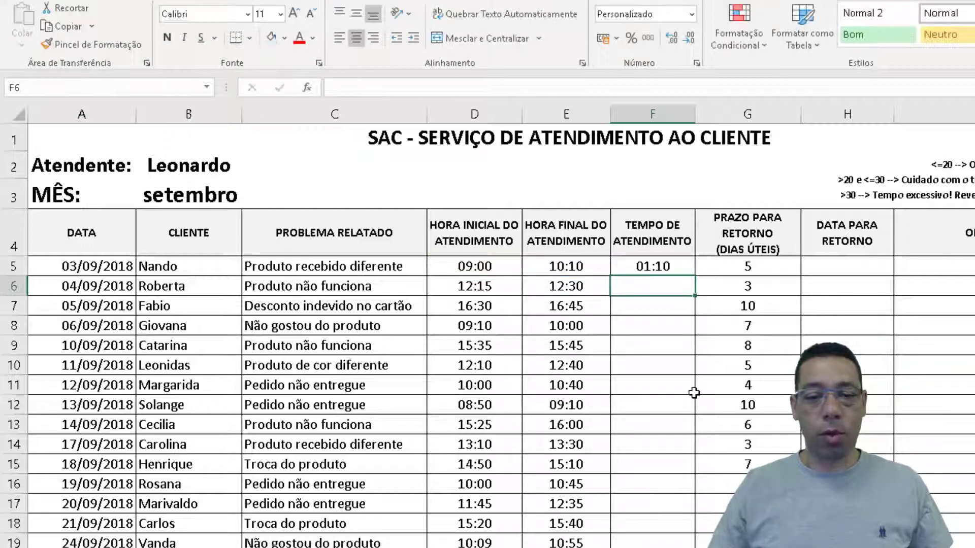
pyautogui.click(674, 264)
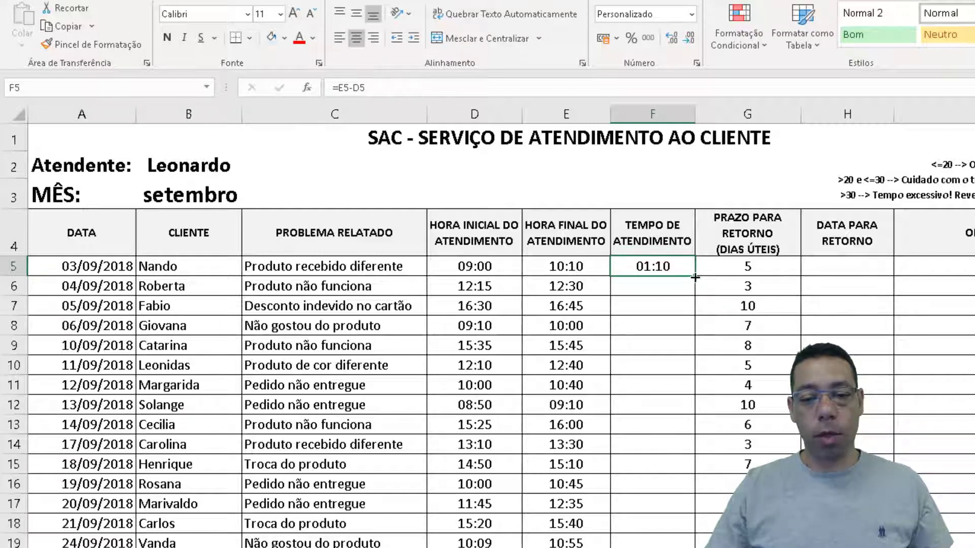
pyautogui.doubleClick(695, 277)
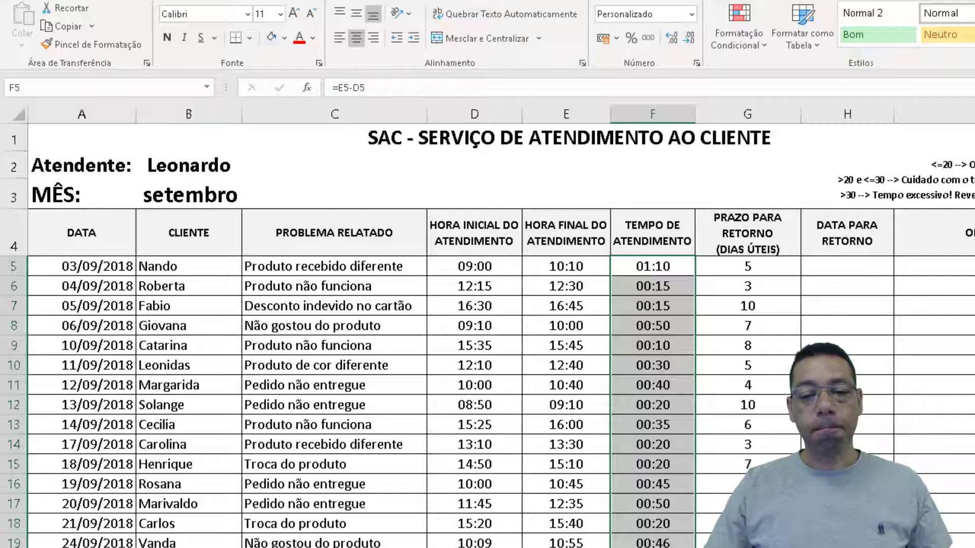
# Step: Examine the empty DATA PARA RETORNO column against row 5's service date in A5 and return deadline in G5
pyautogui.click(858, 113)
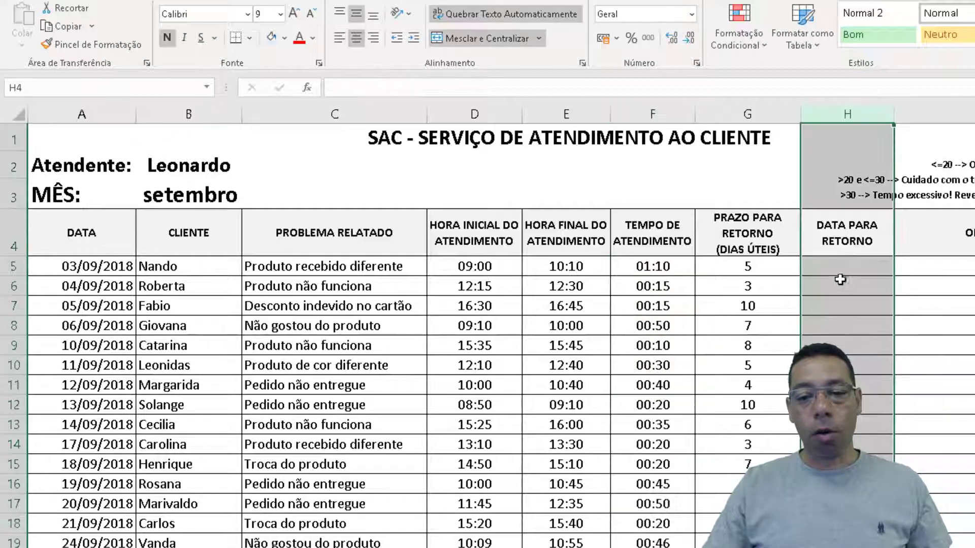
pyautogui.click(841, 268)
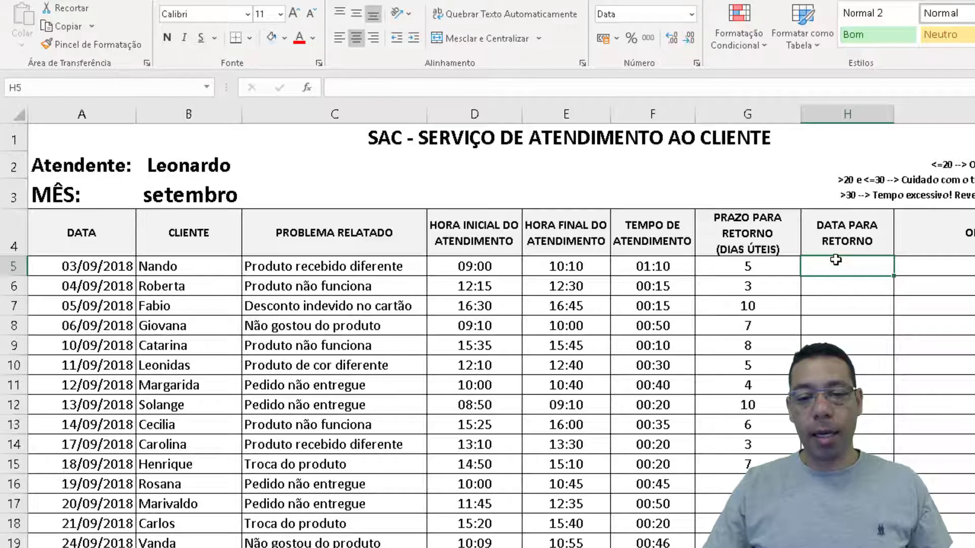
pyautogui.click(53, 268)
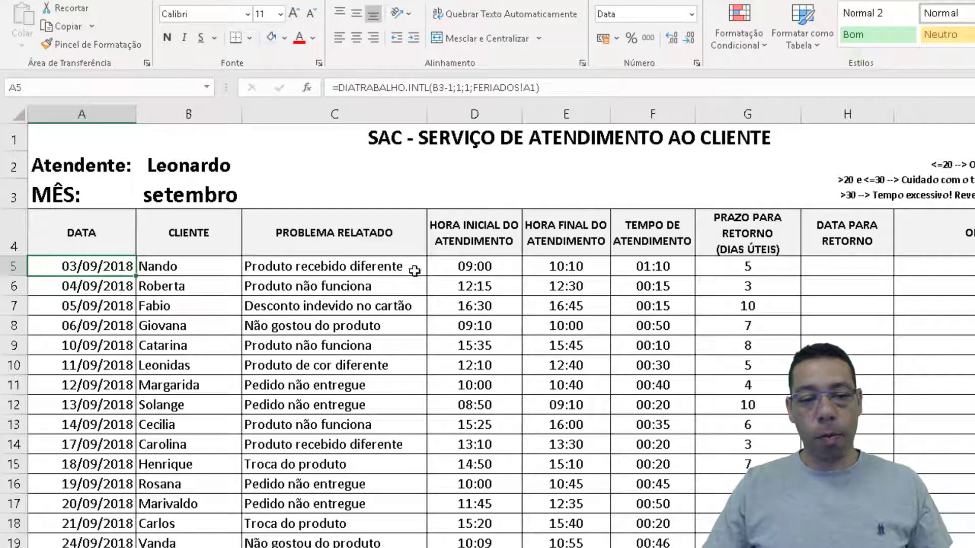
pyautogui.click(721, 260)
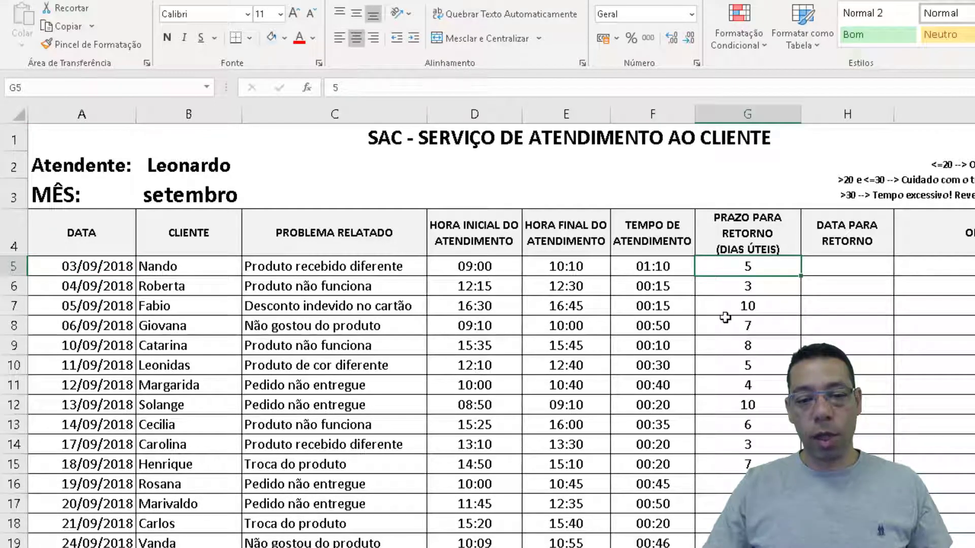
pyautogui.click(848, 270)
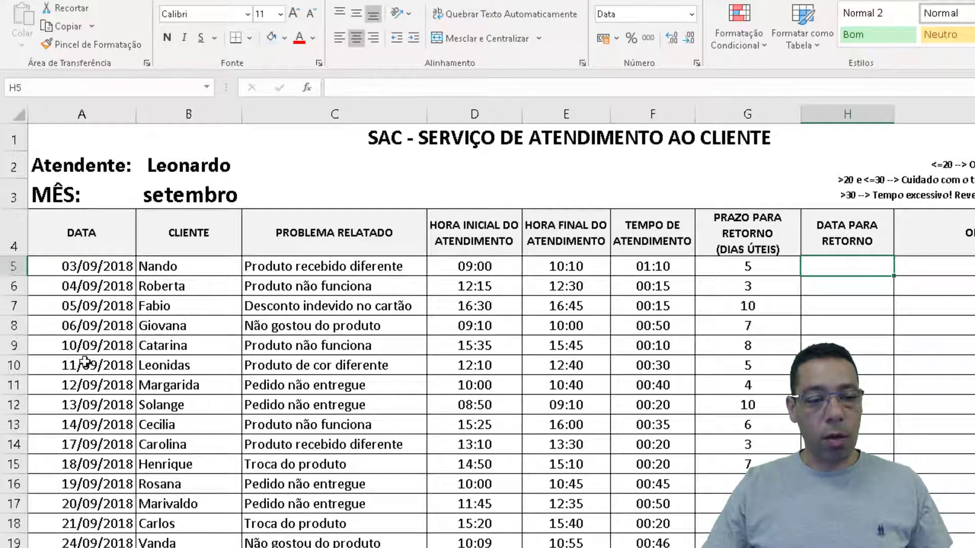
pyautogui.click(61, 368)
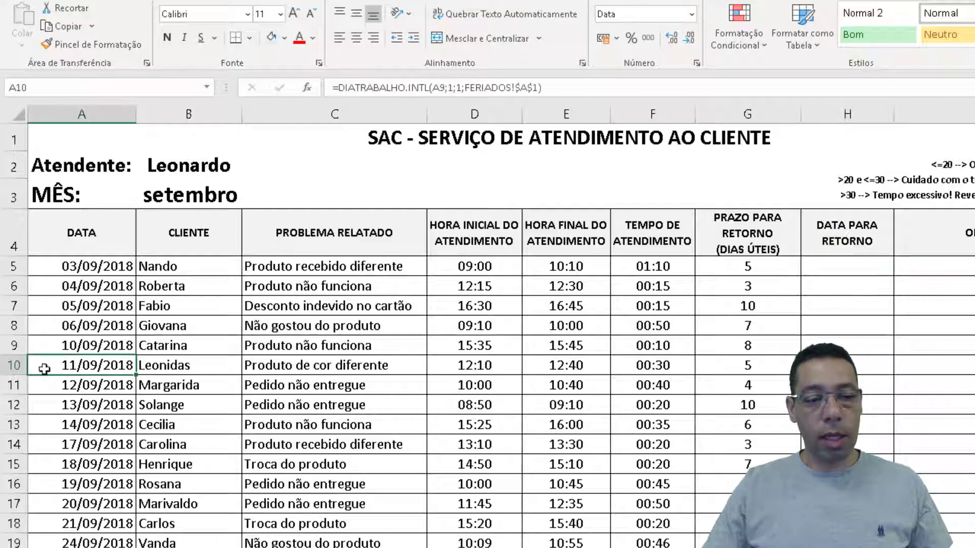
pyautogui.click(835, 270)
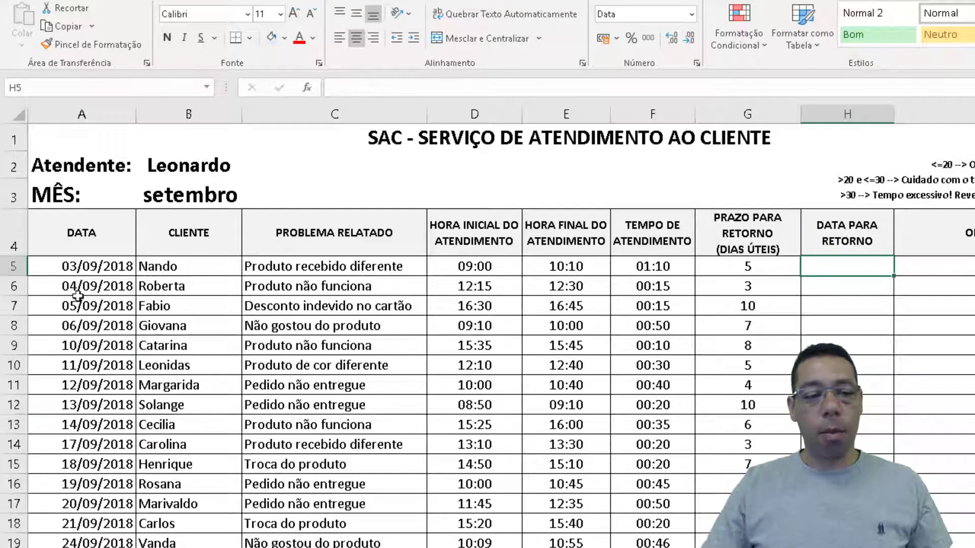
pyautogui.moveTo(41, 266); pyautogui.dragTo(833, 268)
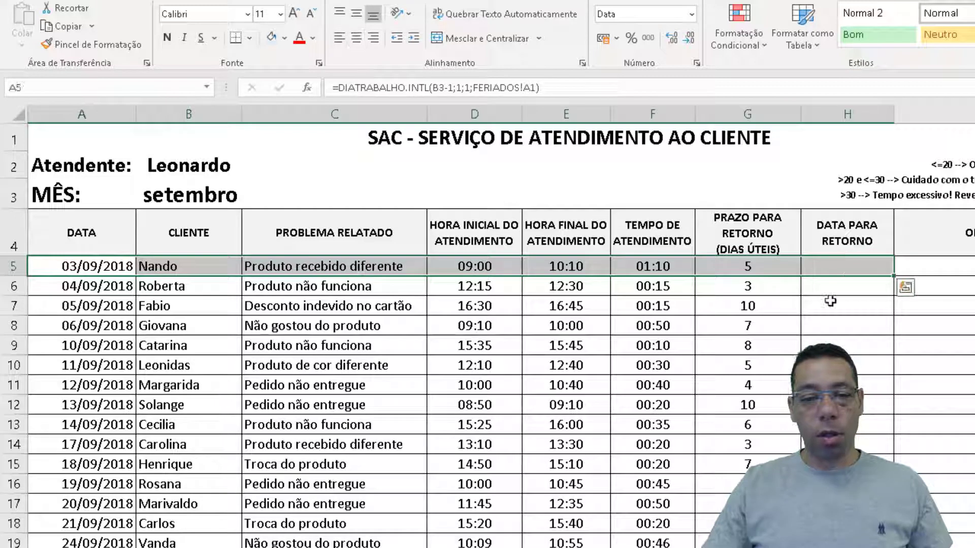
pyautogui.click(843, 265)
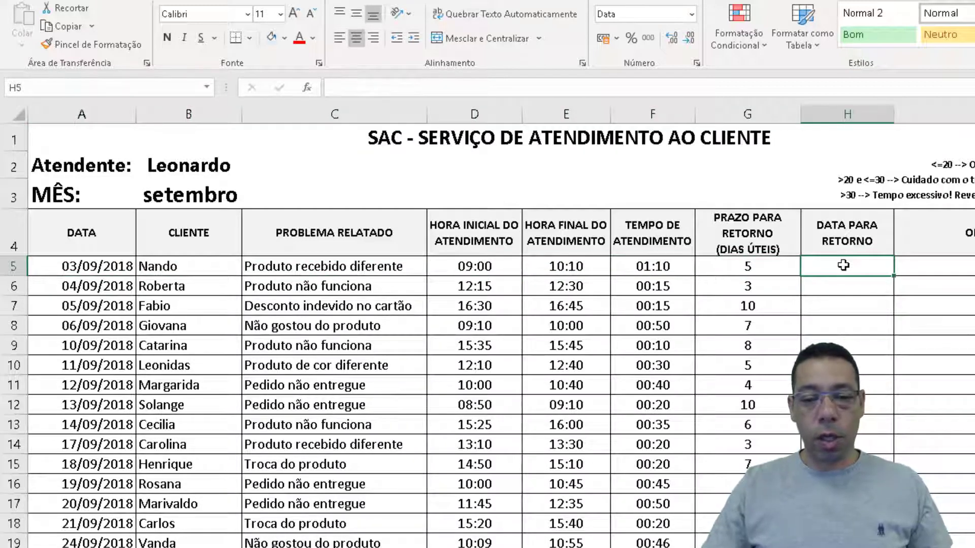
pyautogui.click(753, 267)
pyautogui.click(92, 269)
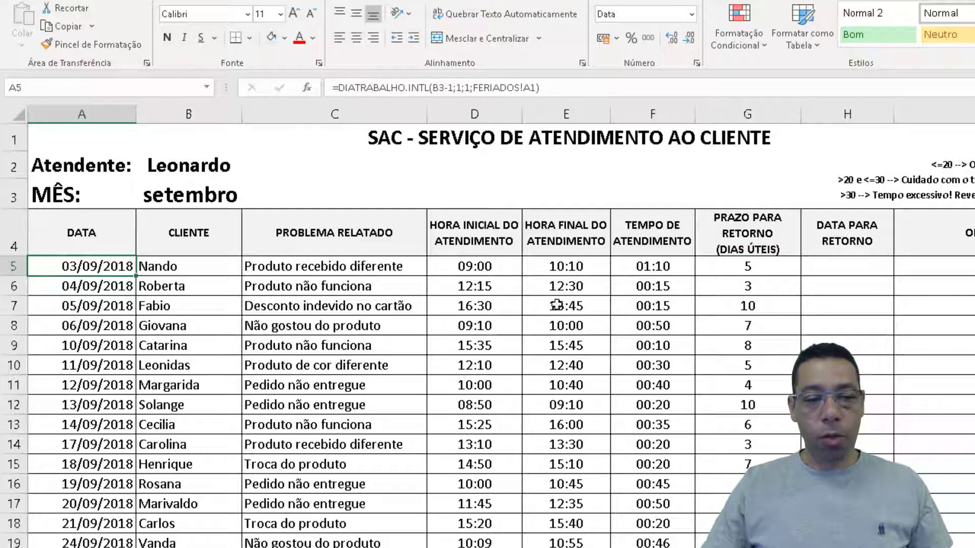
# Step: Start a DIATRABALHO.INTL formula in H5, using the service date in A5 as the start date
pyautogui.click(831, 263)
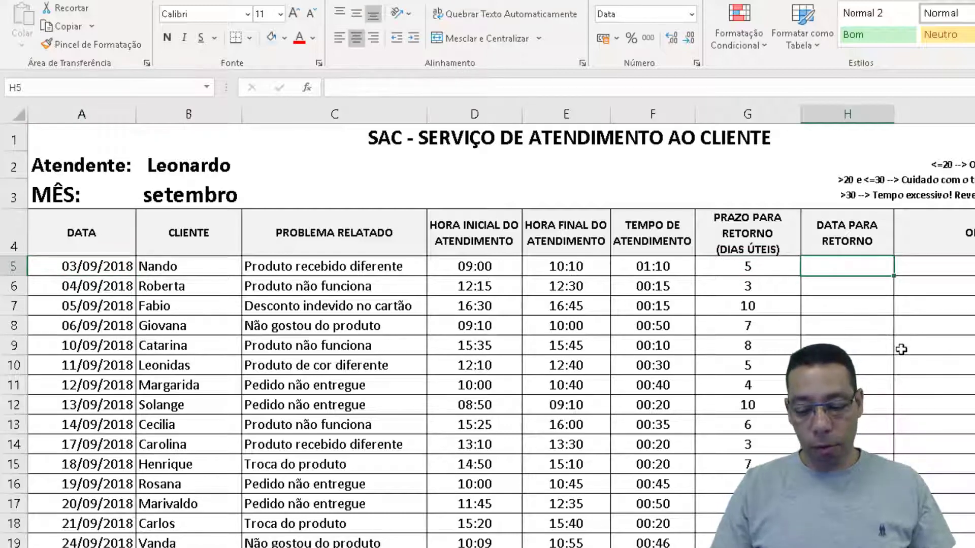
pyautogui.write('=diatr')
pyautogui.press('Down')
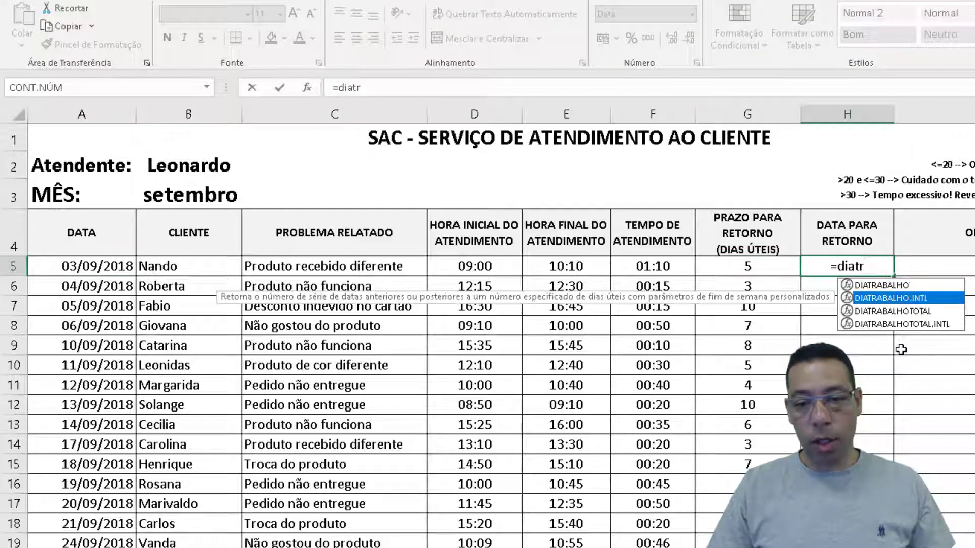
pyautogui.press('Tab')
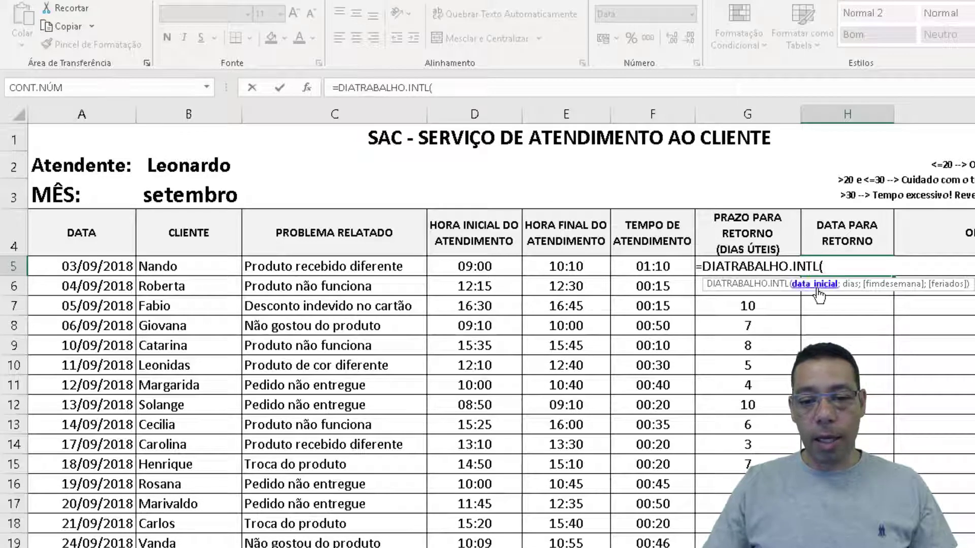
pyautogui.click(67, 268)
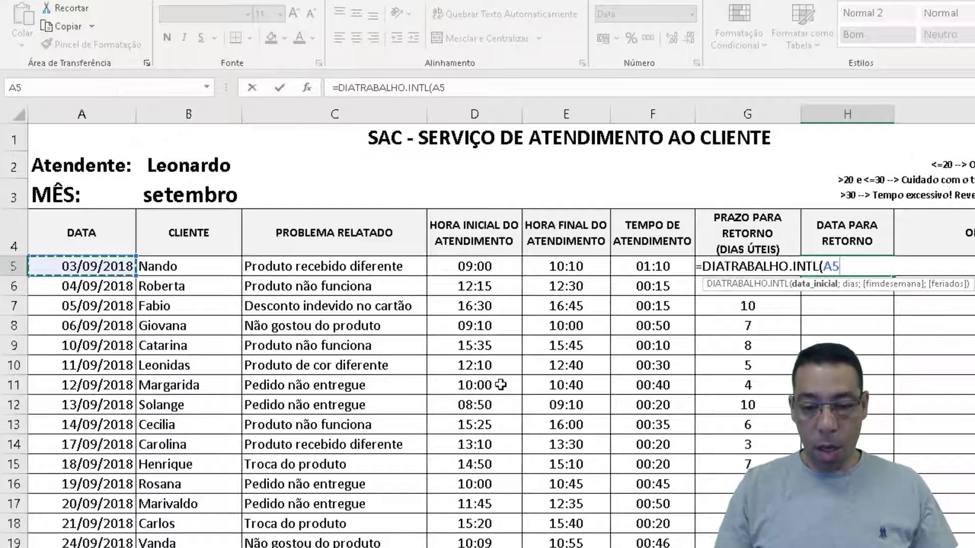
pyautogui.write(';')
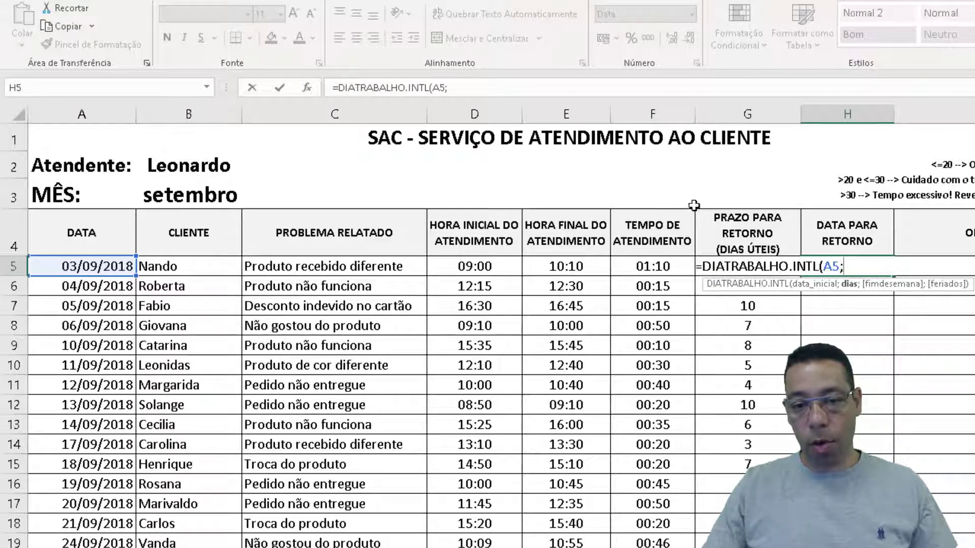
# Step: Add the return deadline in G5 as the days argument and weekend option 1 - Sábado, domingo to H5's DIATRABALHO.INTL formula
pyautogui.click(741, 234)
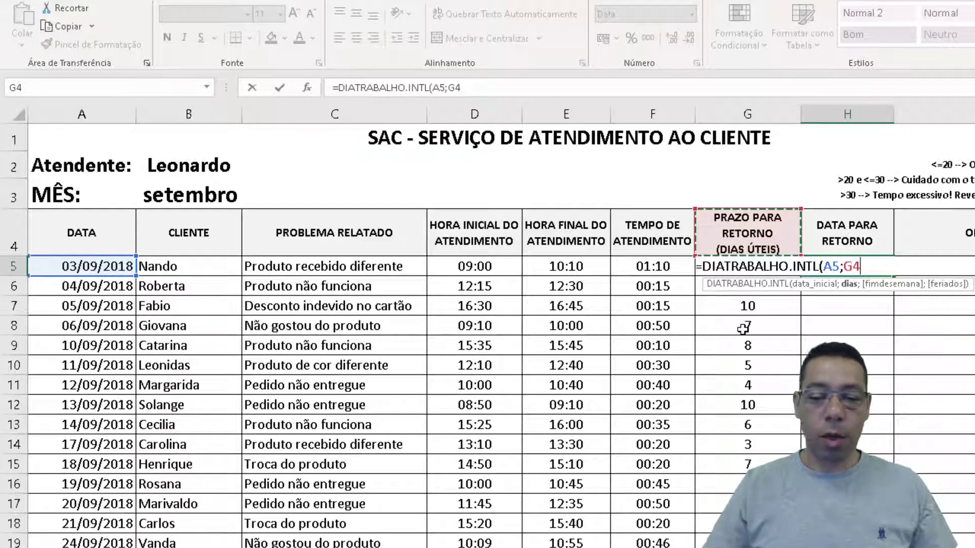
pyautogui.press('Down')
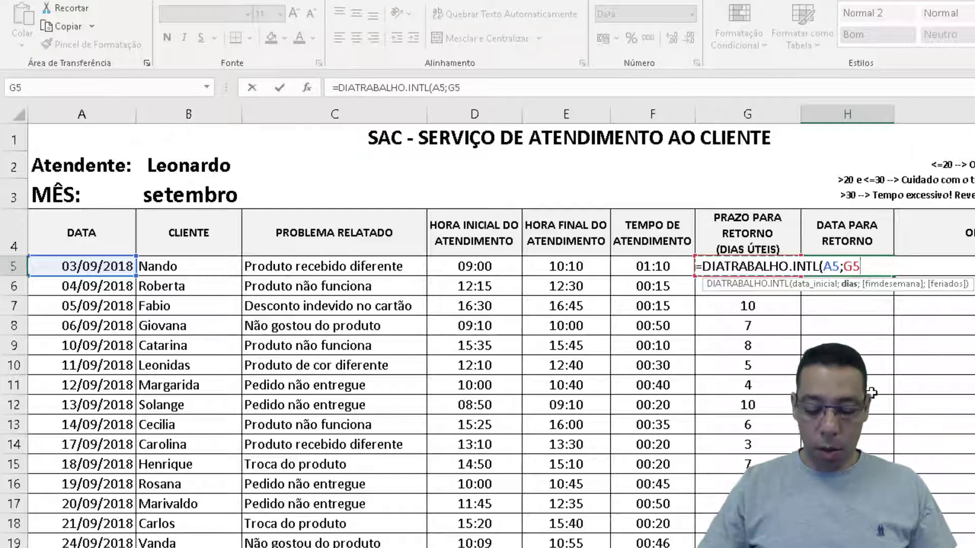
pyautogui.write(';')
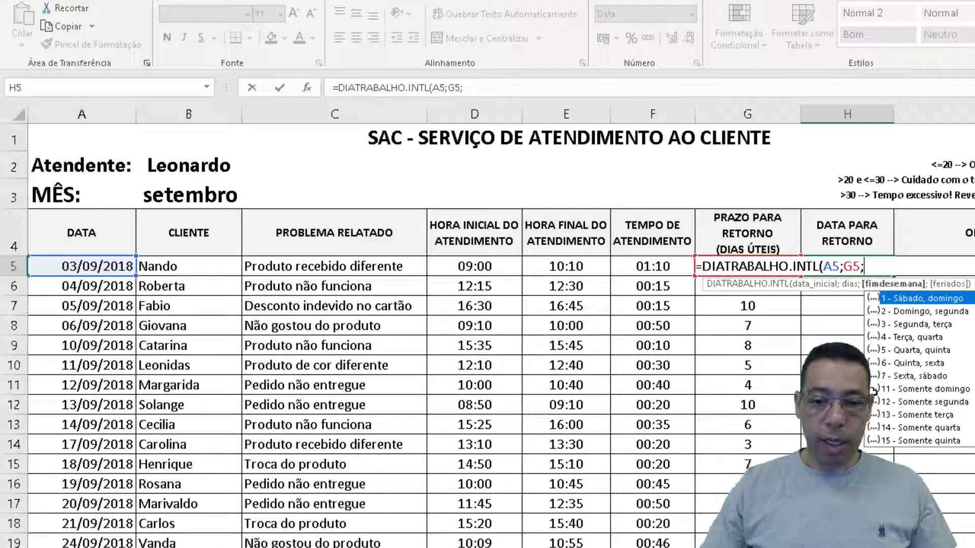
pyautogui.doubleClick(893, 300)
pyautogui.write(';')
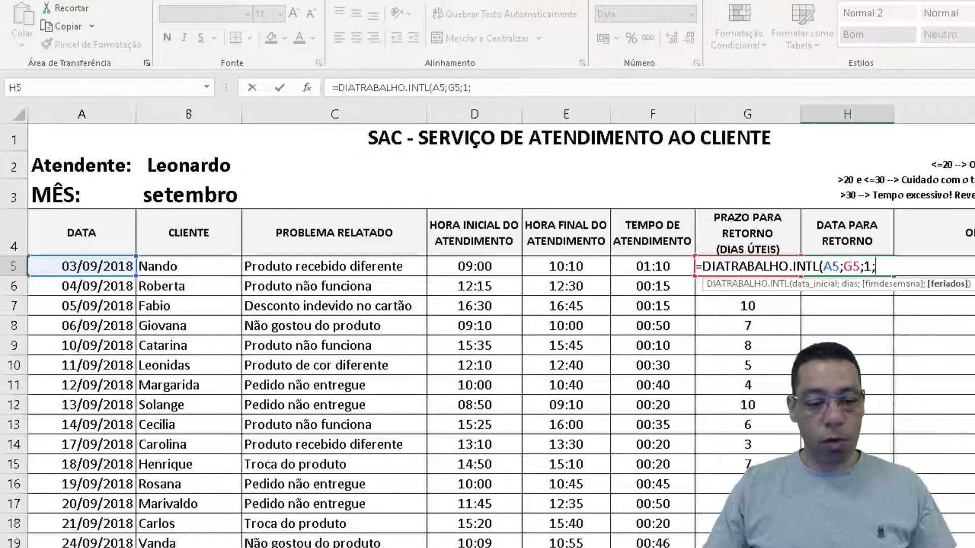
# Step: Complete the H5 formula with the holiday date as the absolute reference FERIADOS!$A$1
pyautogui.click(122, 547)
pyautogui.click(56, 134)
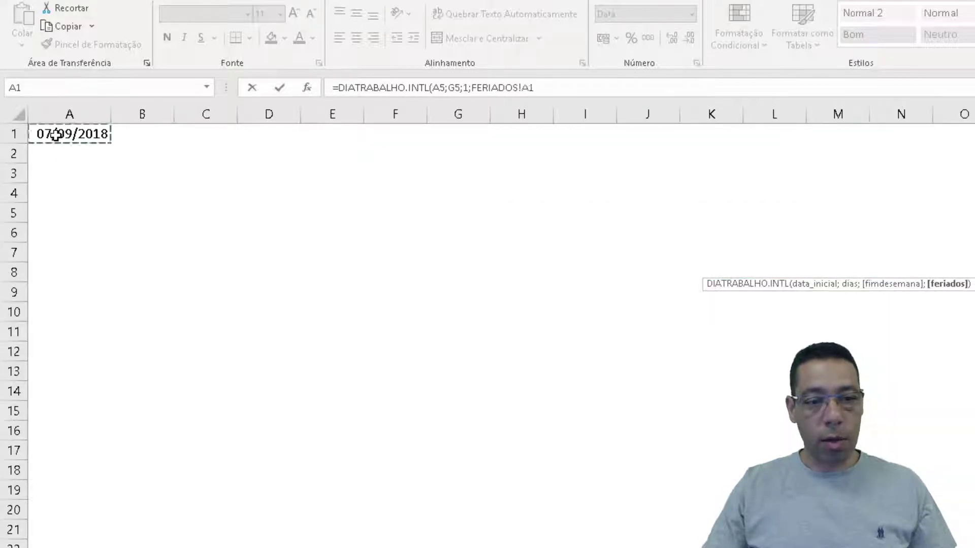
pyautogui.press('F4')
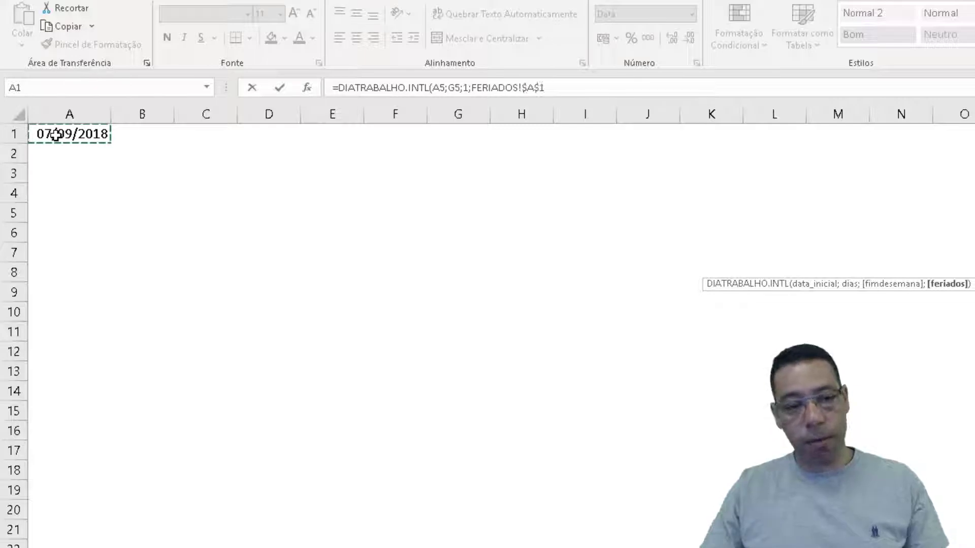
pyautogui.write(')')
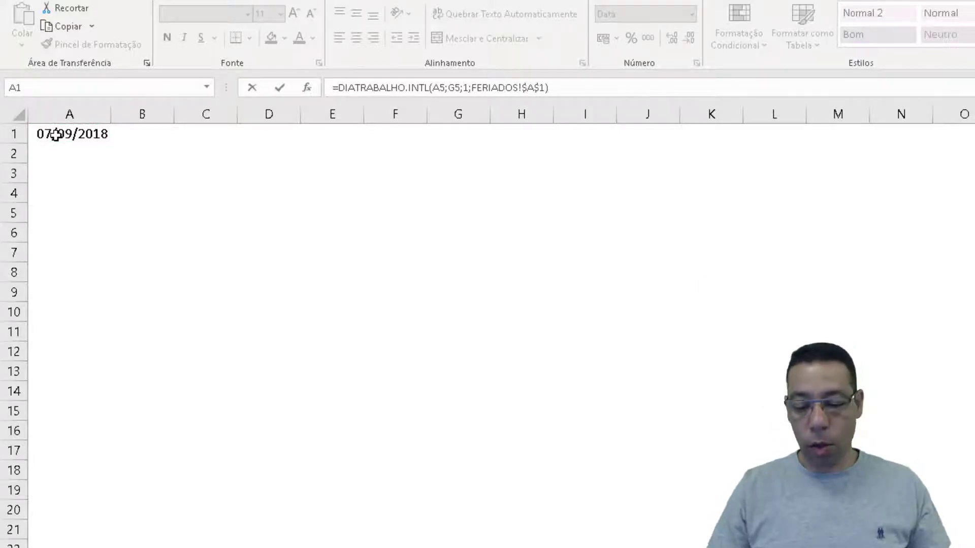
pyautogui.press('Return')
# Step: Check H5 against the service date in A5 and fill its formula down the DATA PARA RETORNO column
pyautogui.click(841, 267)
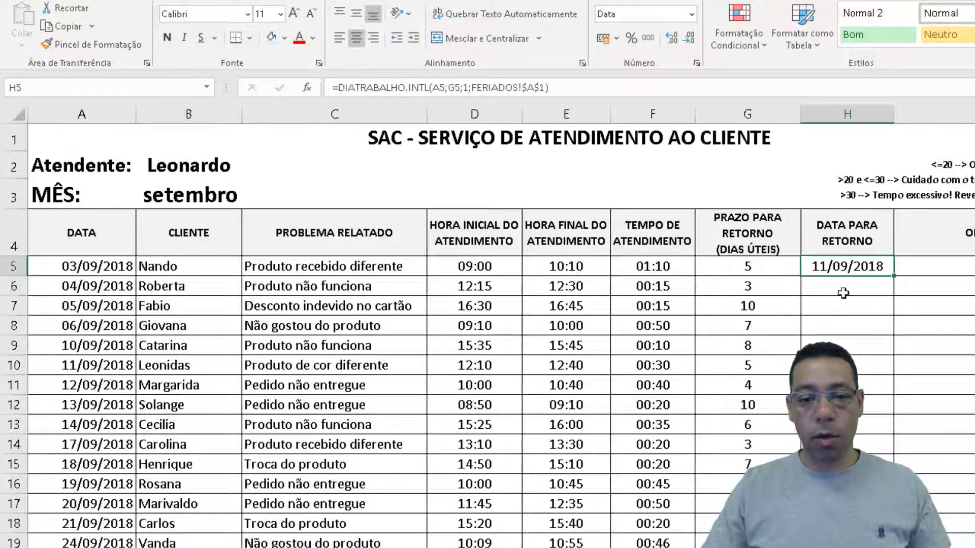
pyautogui.click(85, 268)
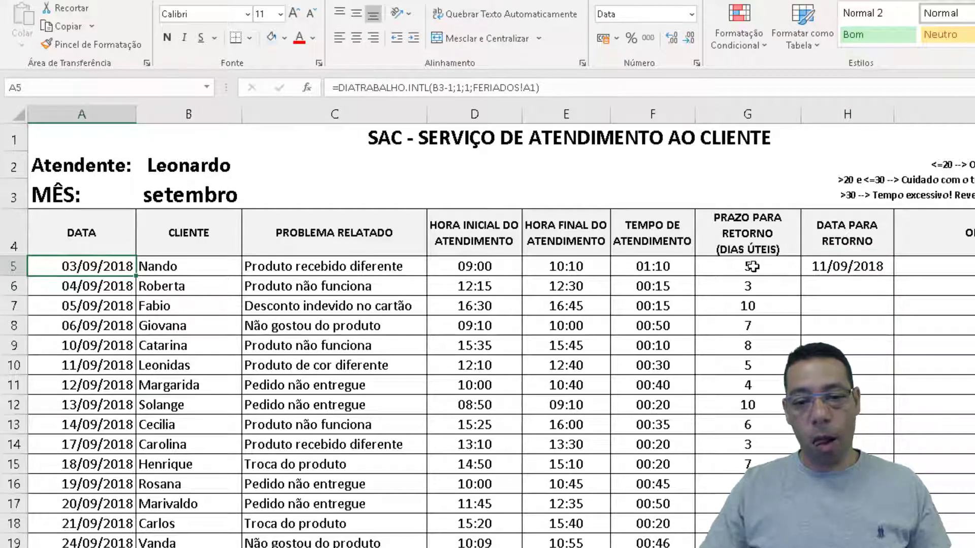
pyautogui.click(835, 272)
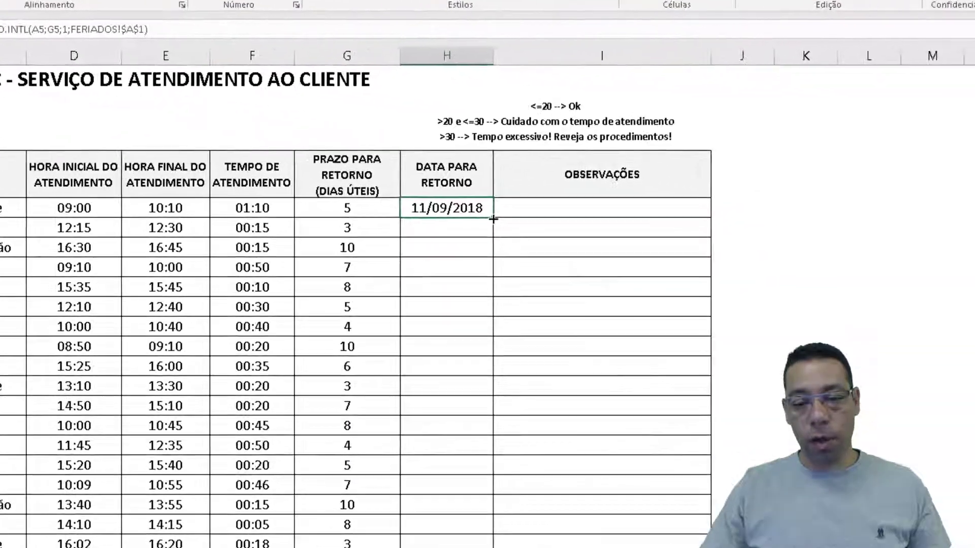
pyautogui.doubleClick(894, 276)
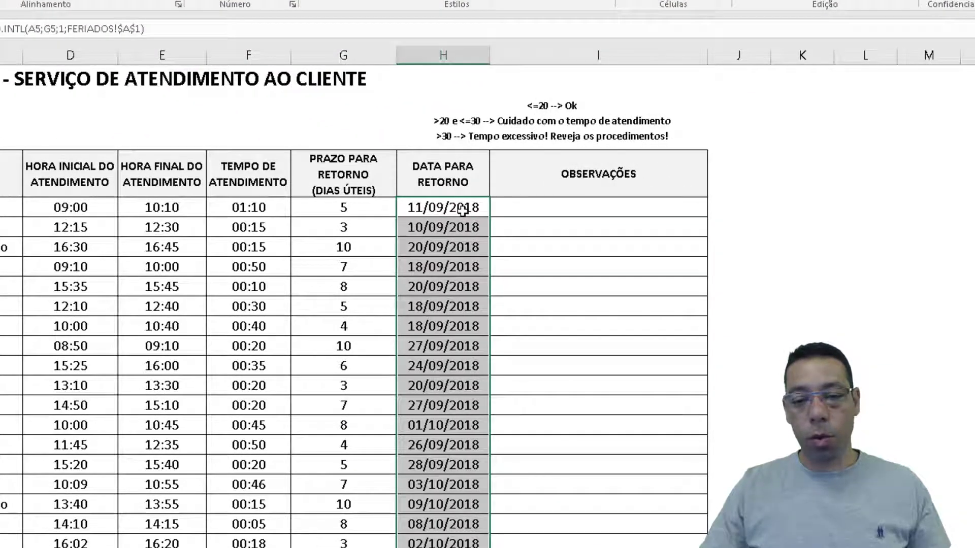
# Step: Examine the empty OBSERVAÇÕES column against the TEMPO DE ATENDIMENTO values and the 20 and 30 minute criteria above the table
pyautogui.click(547, 210)
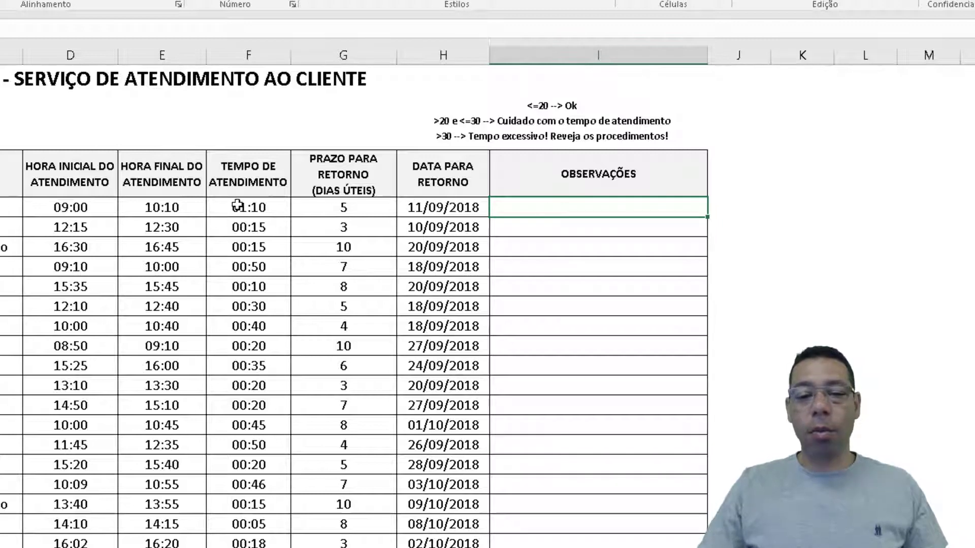
pyautogui.moveTo(237, 207); pyautogui.dragTo(248, 546)
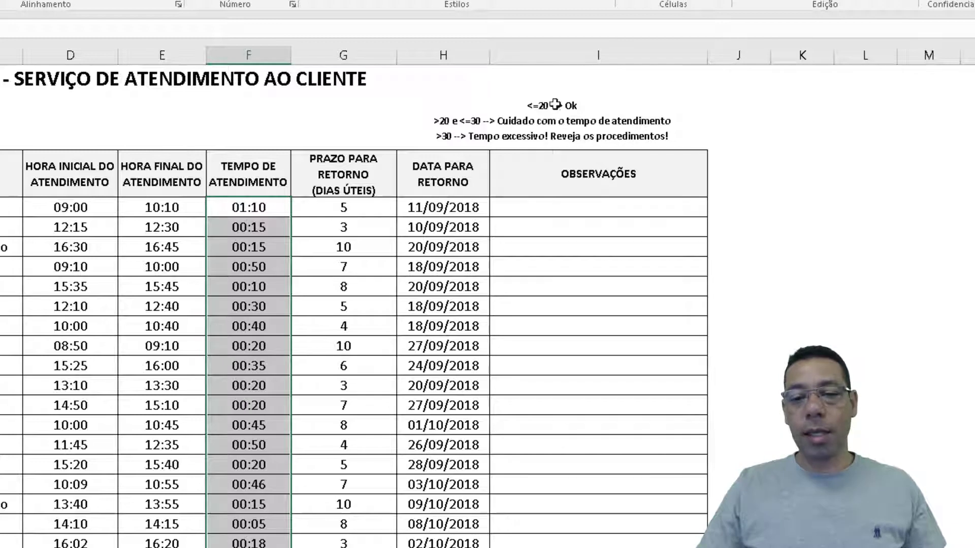
pyautogui.click(539, 105)
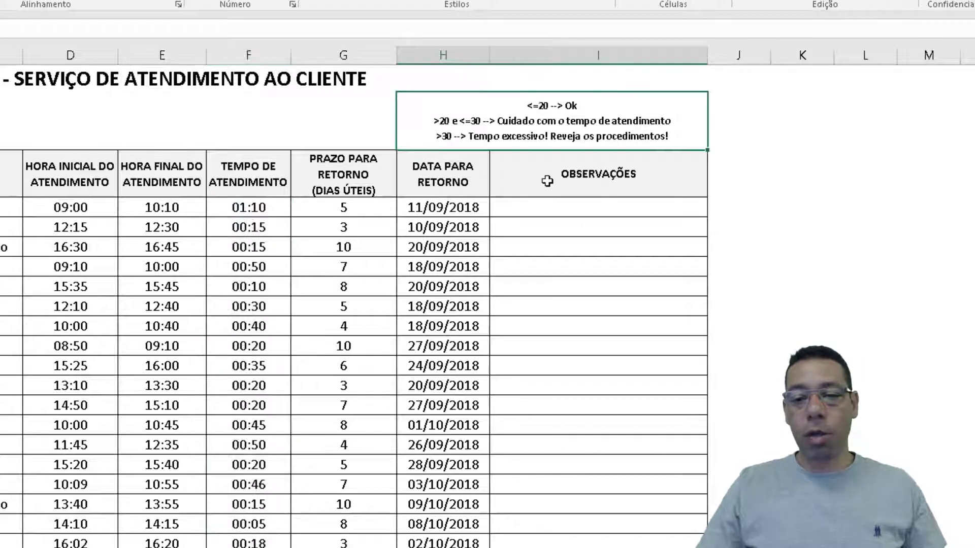
pyautogui.click(563, 205)
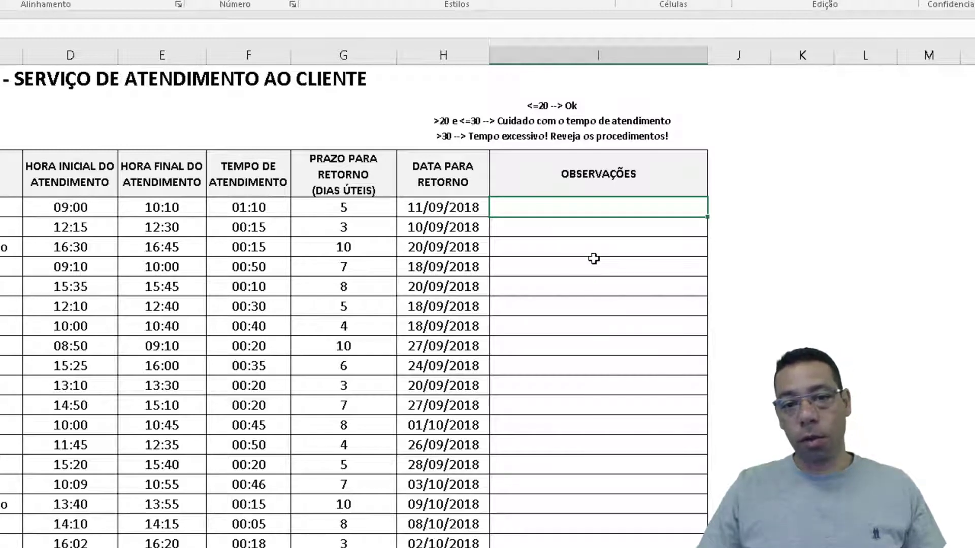
pyautogui.click(496, 136)
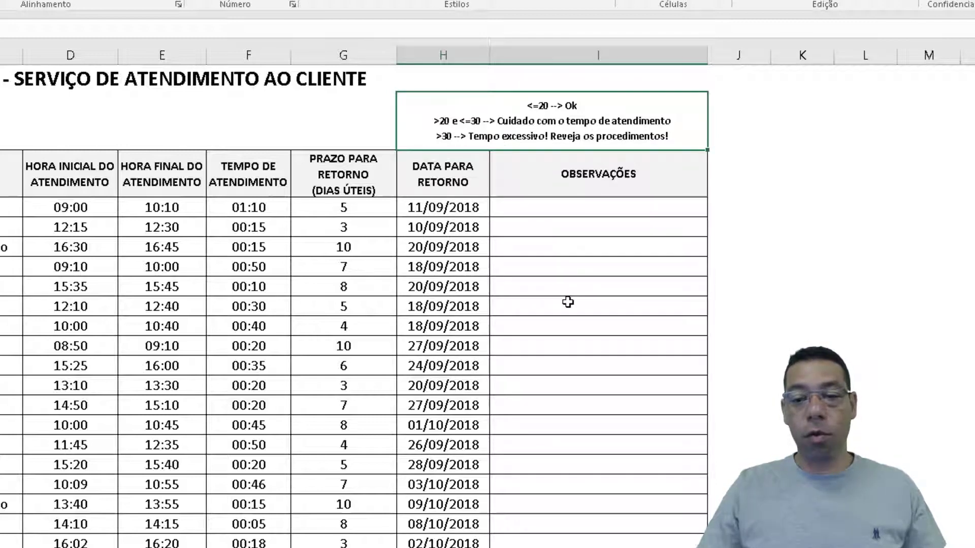
pyautogui.click(580, 206)
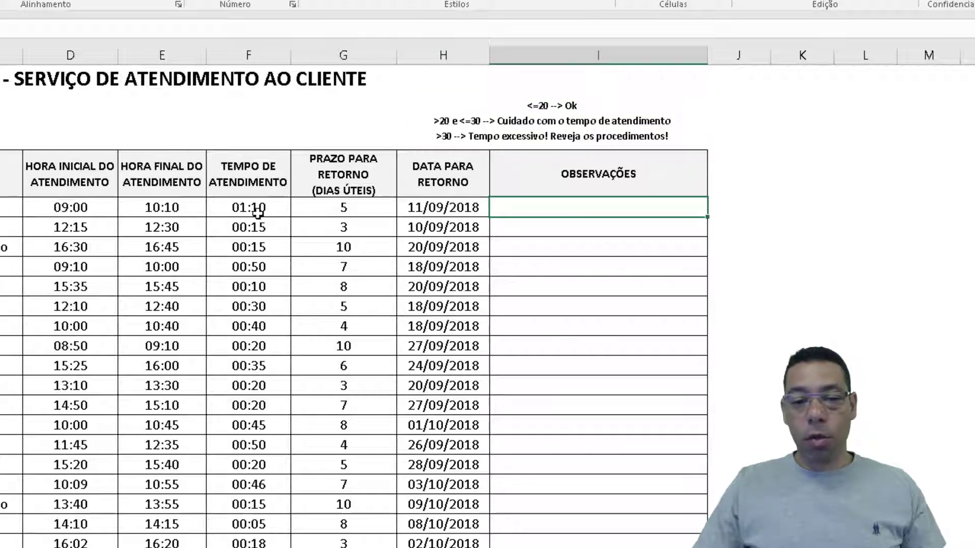
pyautogui.moveTo(257, 211); pyautogui.dragTo(271, 547)
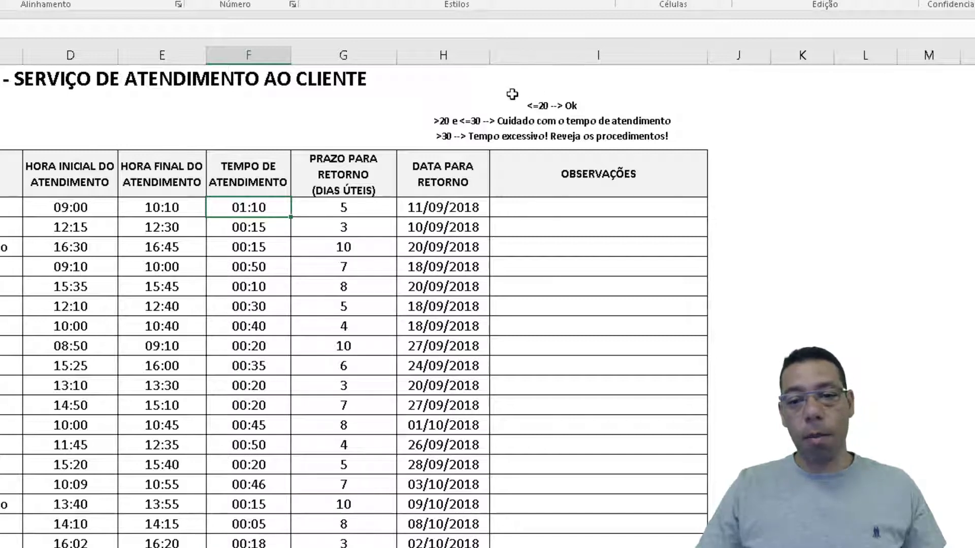
pyautogui.moveTo(567, 207); pyautogui.dragTo(574, 544)
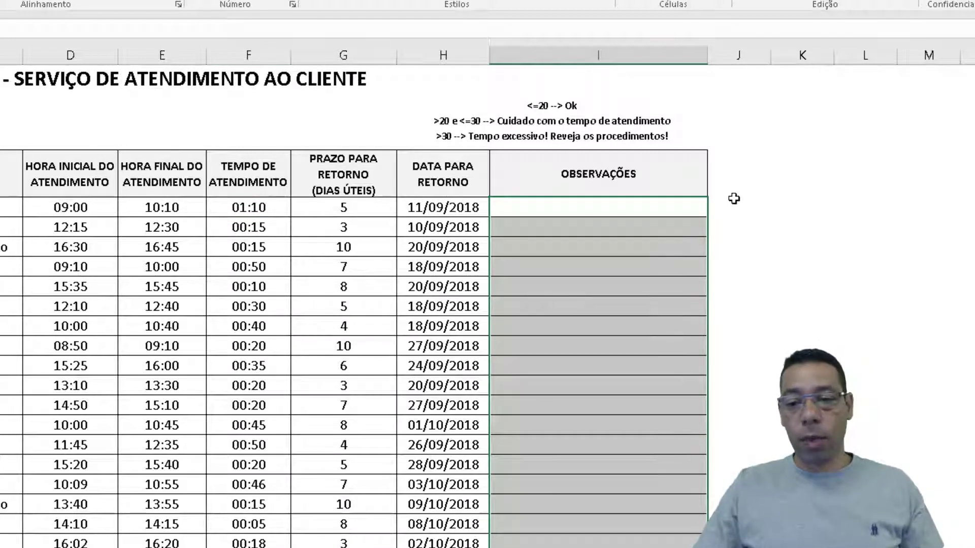
# Step: Examine the free cells J5, K5 and L5 beside the OBSERVAÇÕES column as space for helper calculations
pyautogui.moveTo(734, 203); pyautogui.dragTo(878, 206)
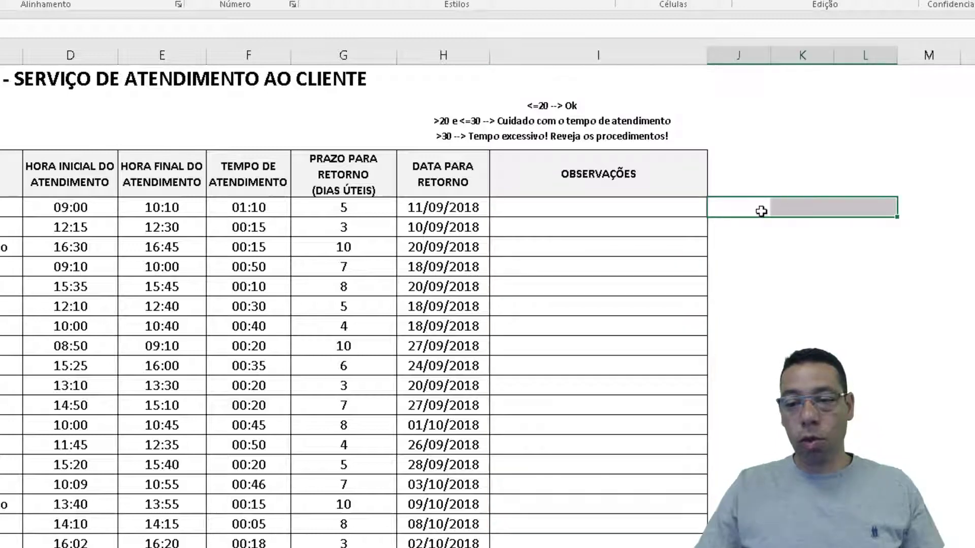
pyautogui.click(808, 209)
pyautogui.click(893, 207)
pyautogui.click(746, 209)
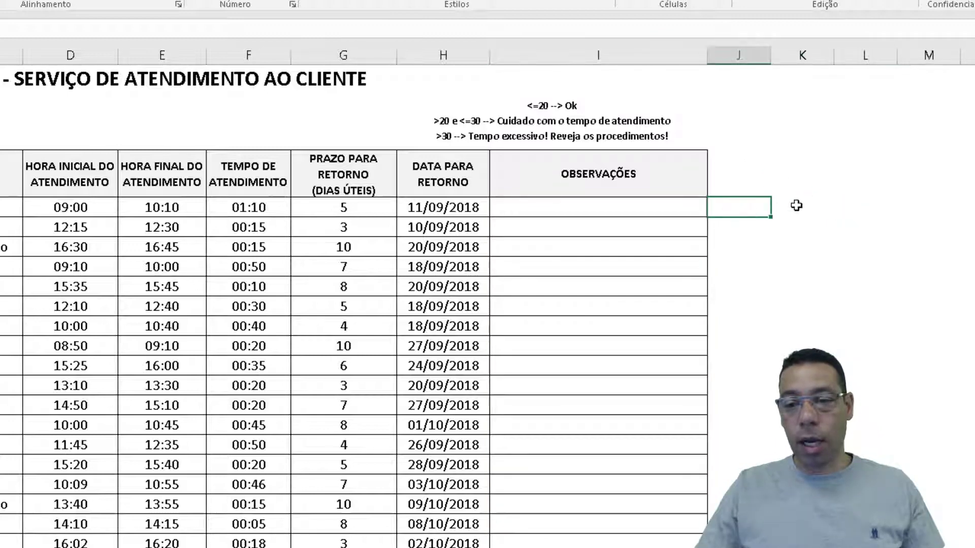
pyautogui.click(799, 205)
pyautogui.click(866, 205)
# Step: Enter the helper column headers Hora in J4, Minuto in K4 and Total in L4
pyautogui.click(739, 175)
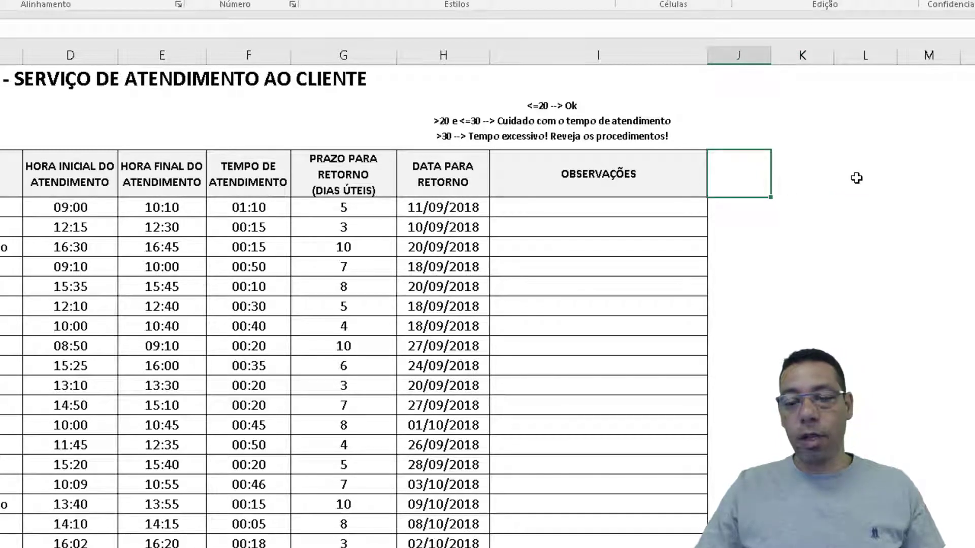
pyautogui.write('H')
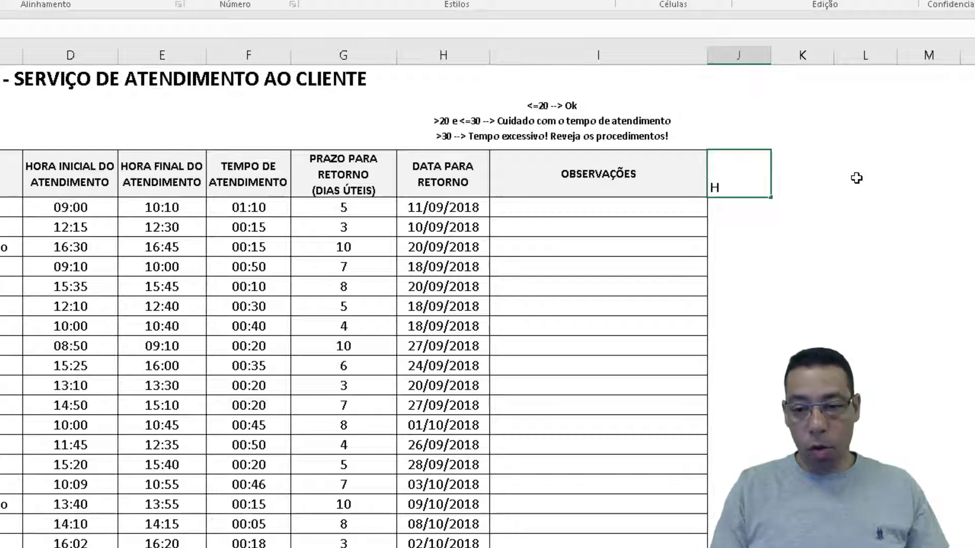
pyautogui.write('ora')
pyautogui.press('Tab')
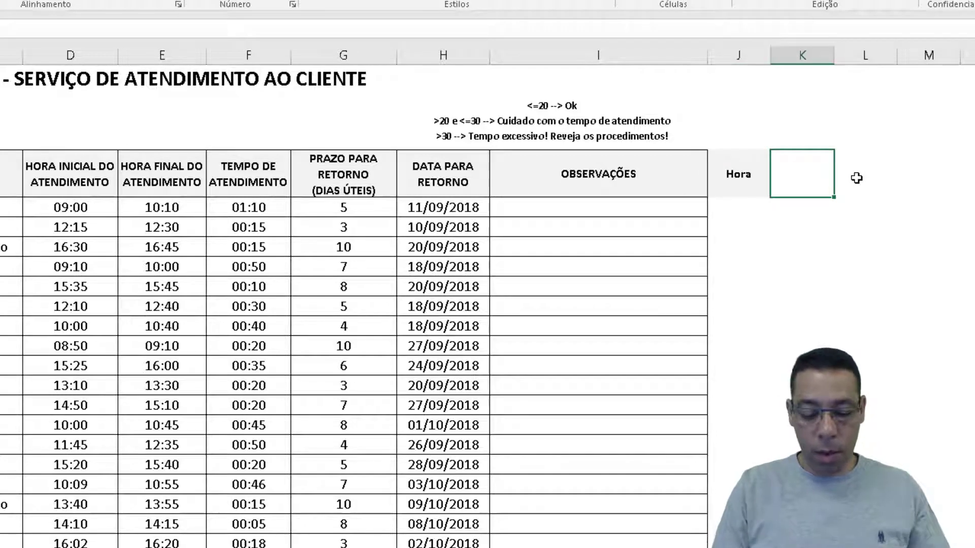
pyautogui.write('Minuto')
pyautogui.press('Tab')
pyautogui.write('Total')
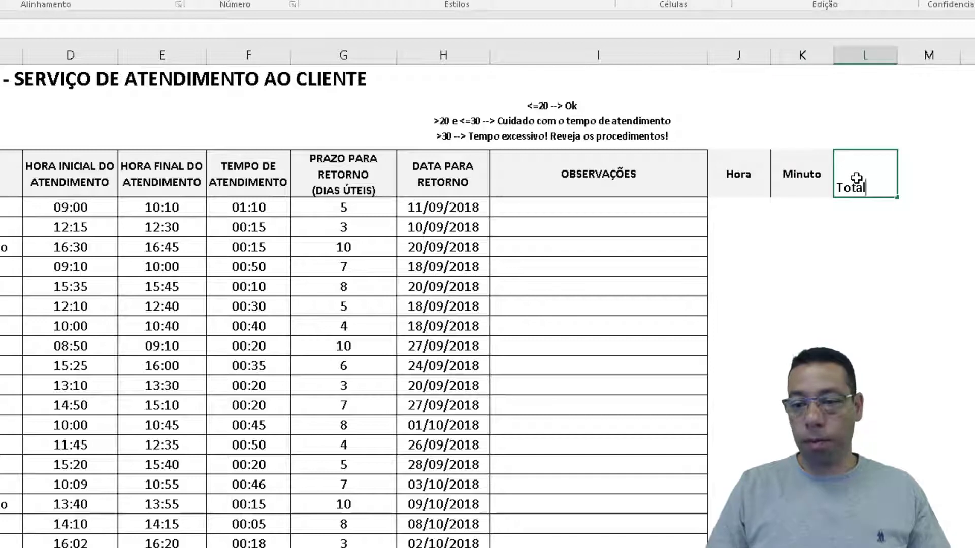
pyautogui.press('Return')
# Step: Apply all borders to the Hora, Minuto and Total columns from their headers down to the end of the table
pyautogui.press('Up')
pyautogui.press('Left')
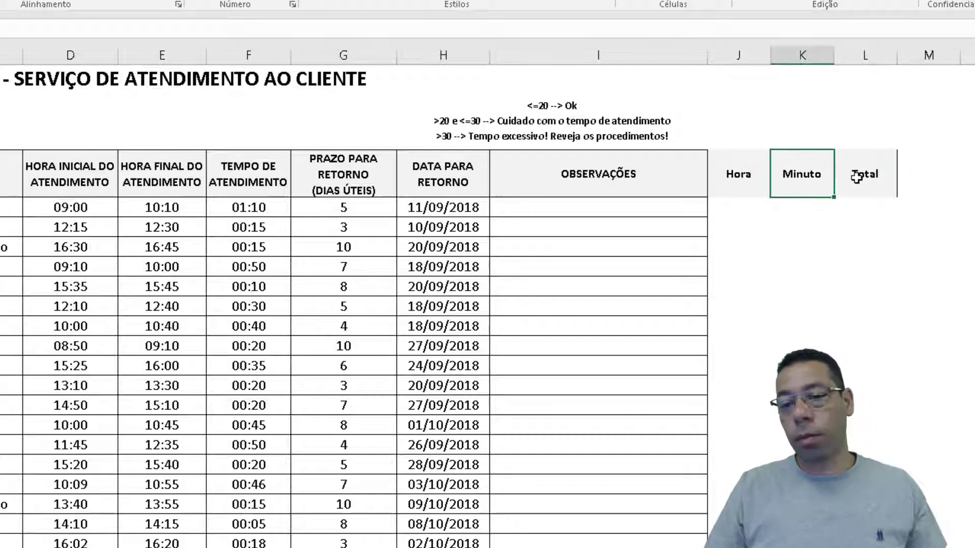
pyautogui.press('Left')
pyautogui.keyDown('shift'); pyautogui.click(857, 176); pyautogui.keyUp('shift')
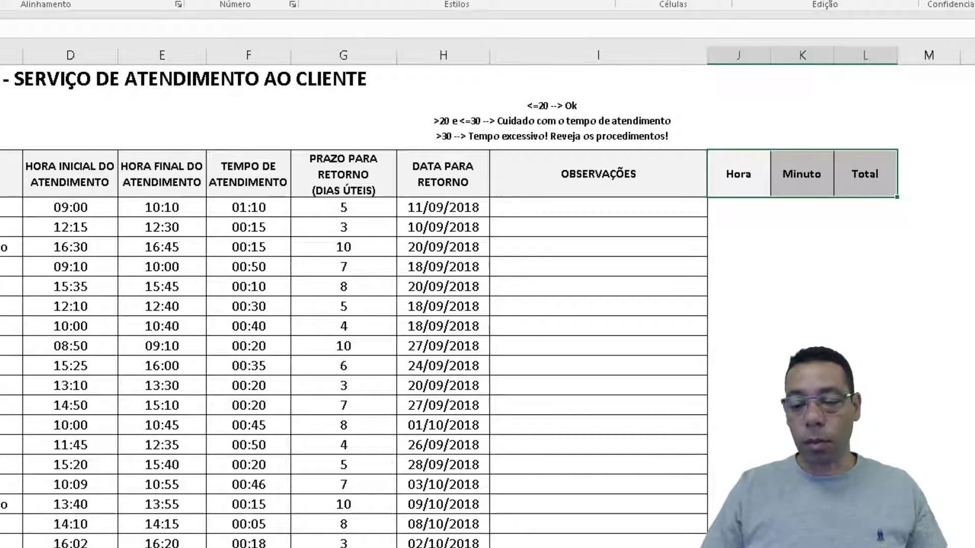
pyautogui.hotkey('ctrl', 'shift', 'End')
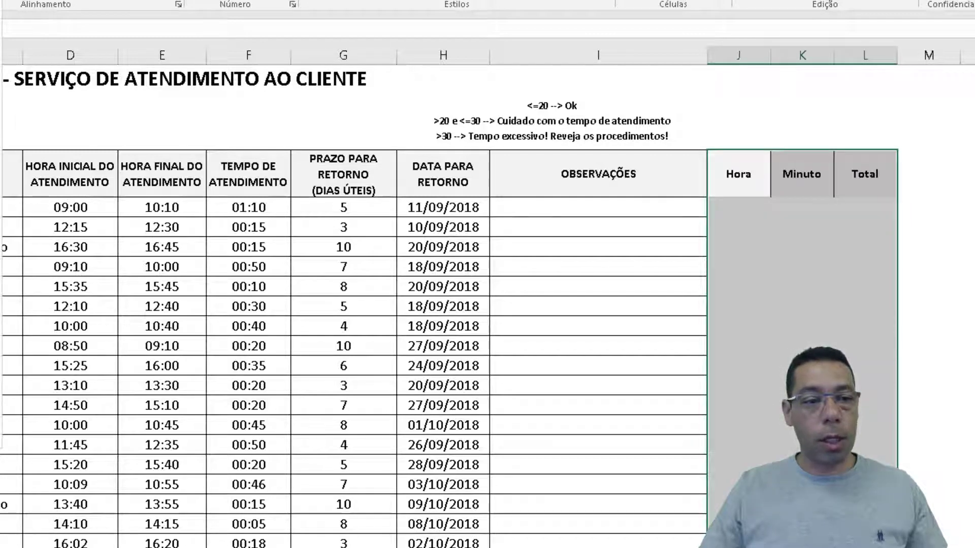
pyautogui.click(1, 131)
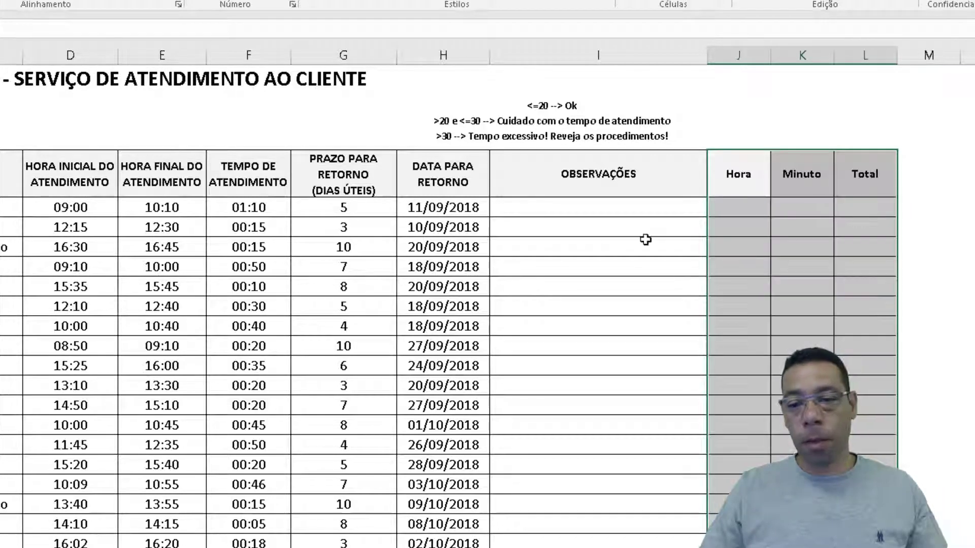
# Step: Extract the hours of row 5's service time into J5 with =HORA(F5)
pyautogui.click(737, 207)
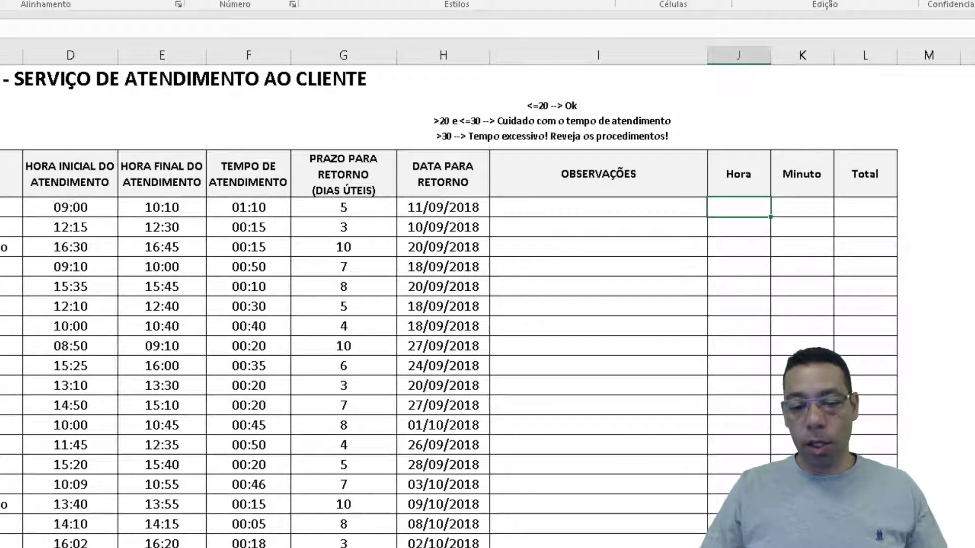
pyautogui.write('=')
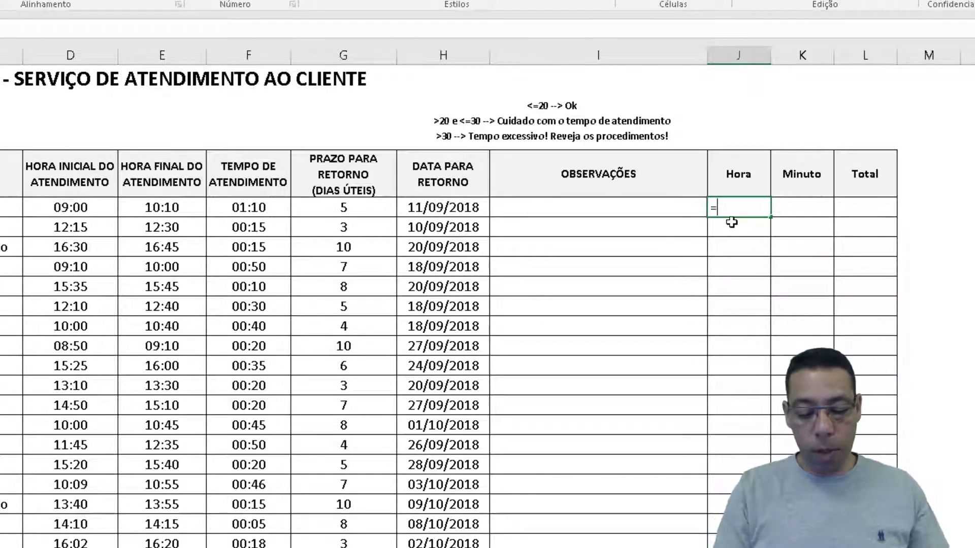
pyautogui.write('hora')
pyautogui.press('Tab')
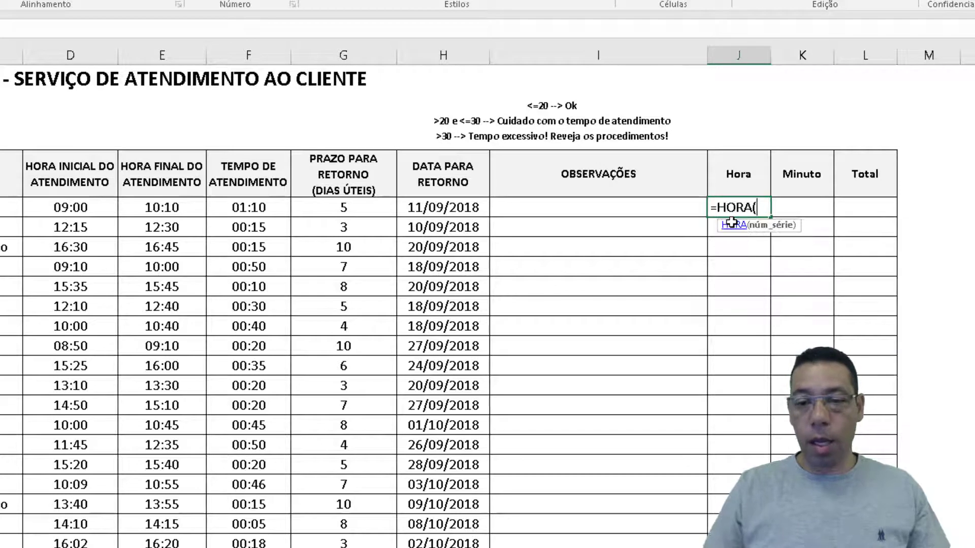
pyautogui.click(242, 213)
pyautogui.write(')')
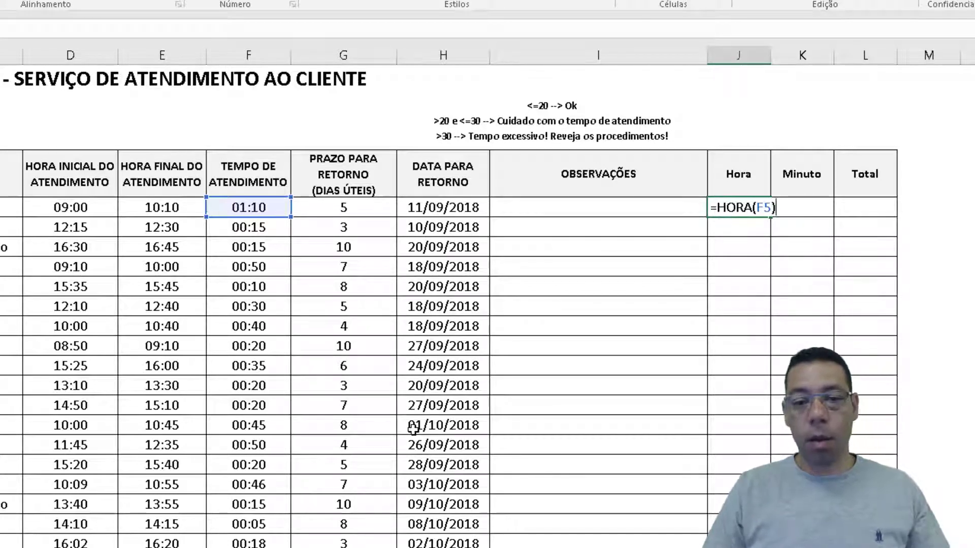
pyautogui.hotkey('ctrl', 'Return')
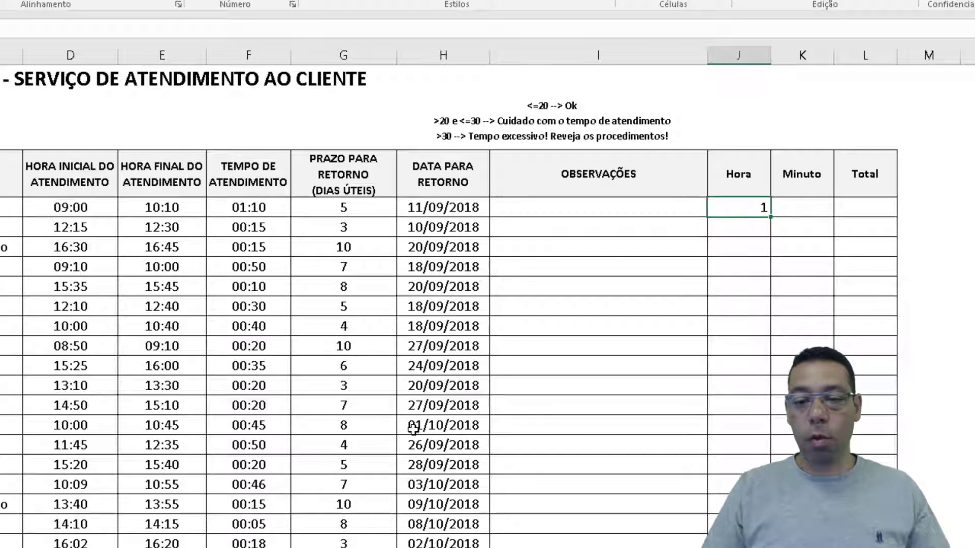
# Step: Extract the minutes of row 5's service time into K5 with =MINUTO(F5)
pyautogui.press('Right')
pyautogui.write('=minut')
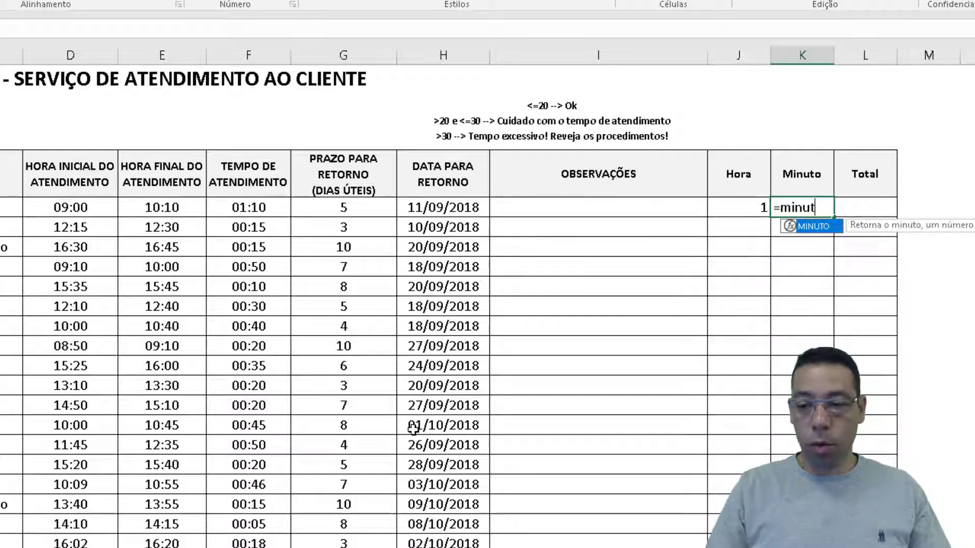
pyautogui.press('Tab')
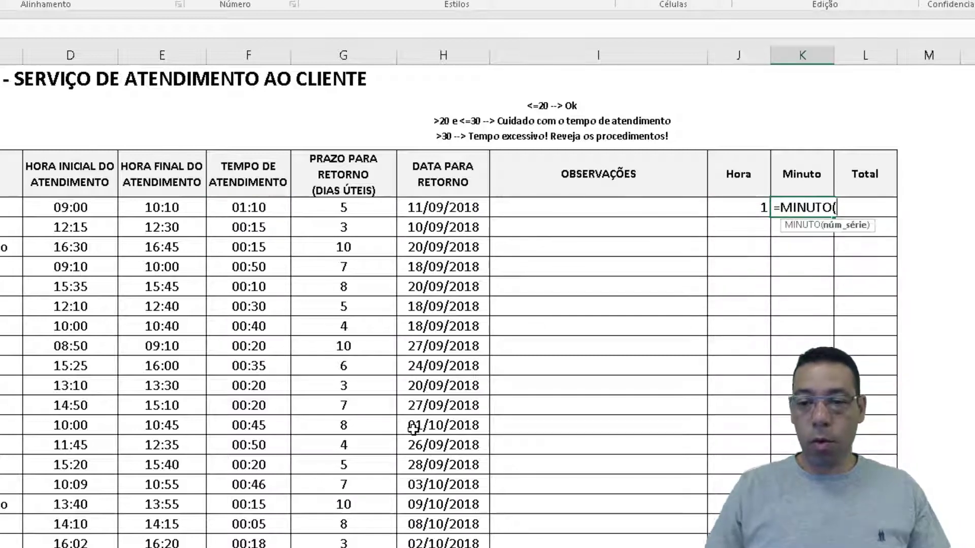
pyautogui.click(247, 212)
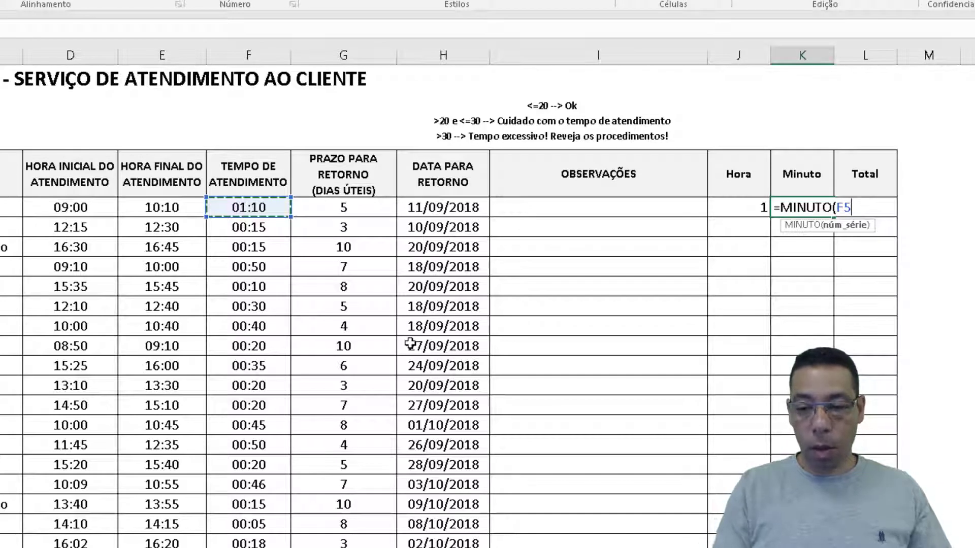
pyautogui.write(')')
pyautogui.press('Return')
# Step: Calculate row 5's total service minutes in L5 with =J5*60+K5
pyautogui.press('Up')
pyautogui.press('Right')
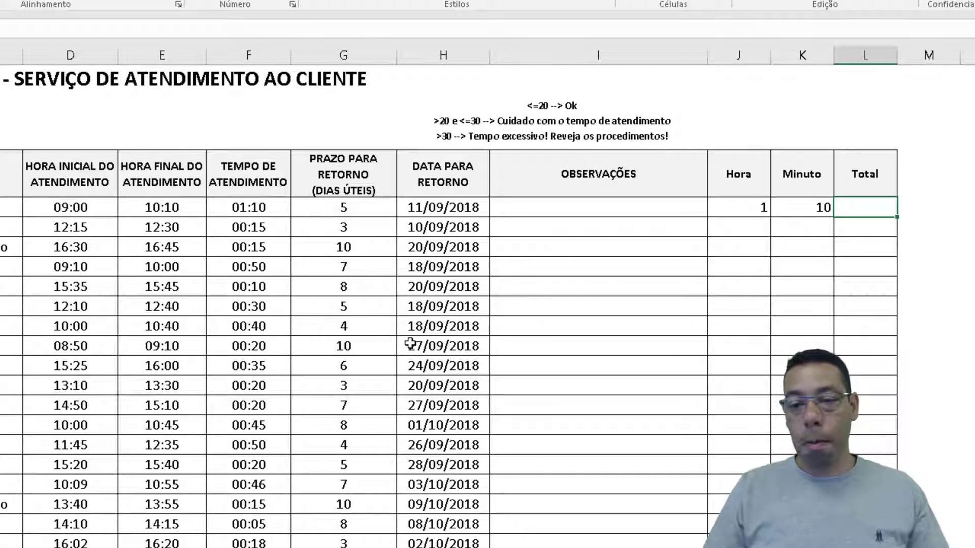
pyautogui.write('=')
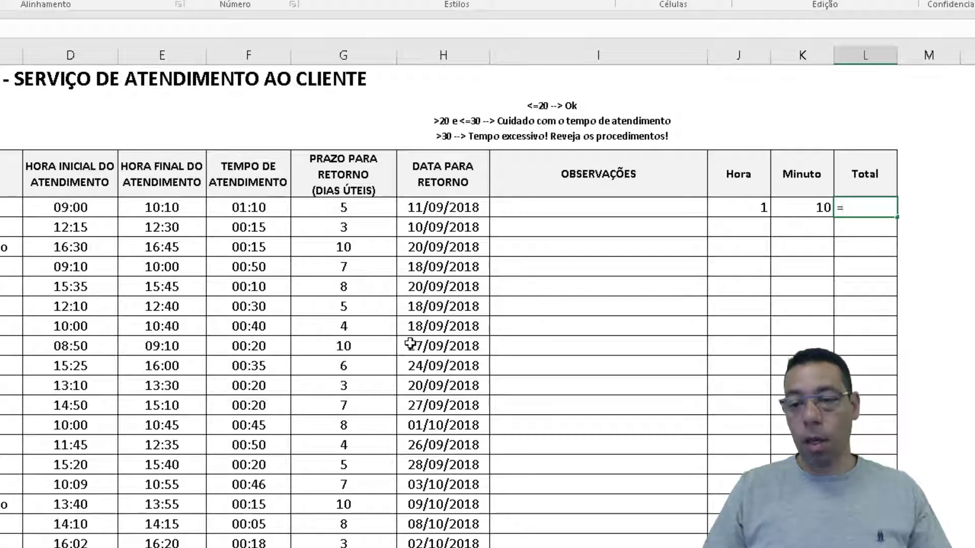
pyautogui.press('Left')
pyautogui.press('Left')
pyautogui.write('*60')
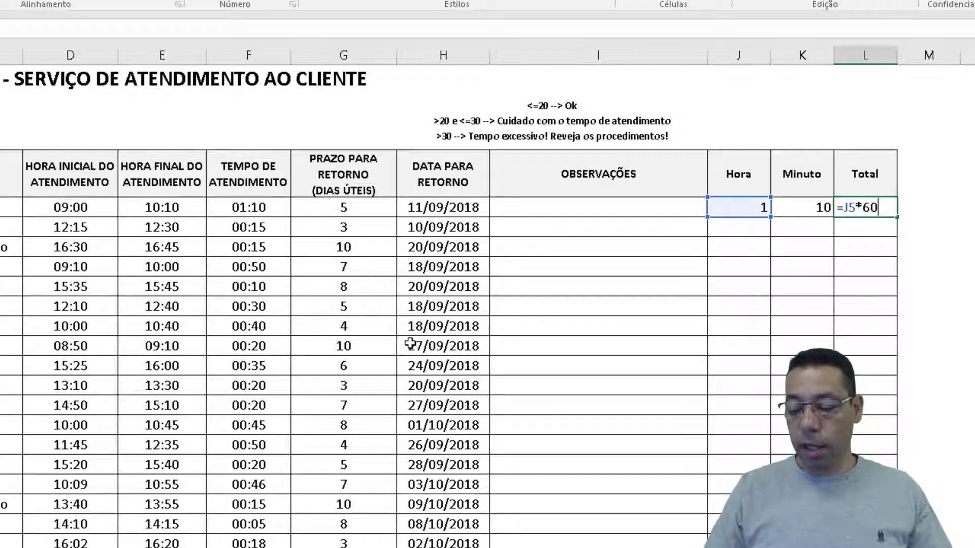
pyautogui.write('+')
pyautogui.press('Left')
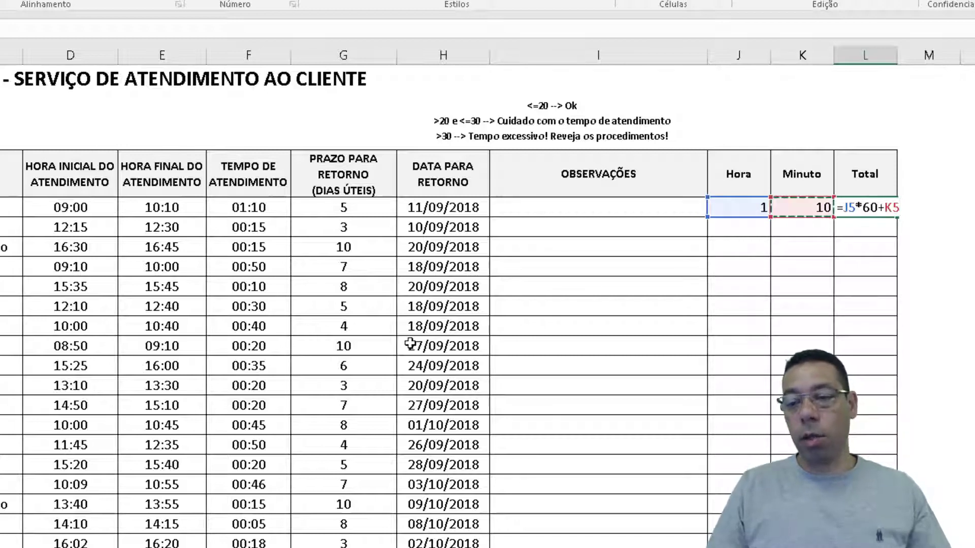
pyautogui.press('Return')
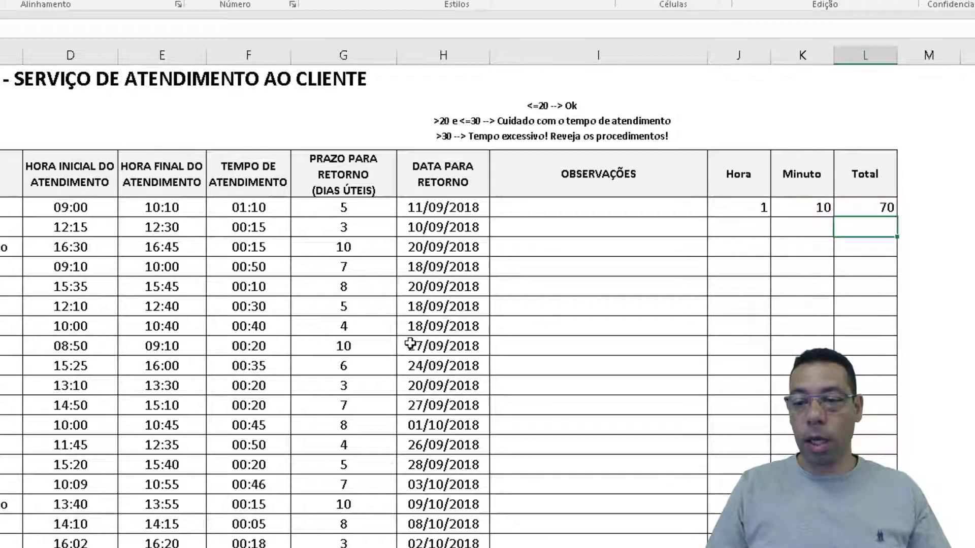
# Step: Copy the formulas in J5:L5 down to the end of the table and centre the values
pyautogui.press('Up')
pyautogui.press('Left')
pyautogui.press('Left')
pyautogui.hotkey('shift', 'Right')
pyautogui.hotkey('shift', 'Right')
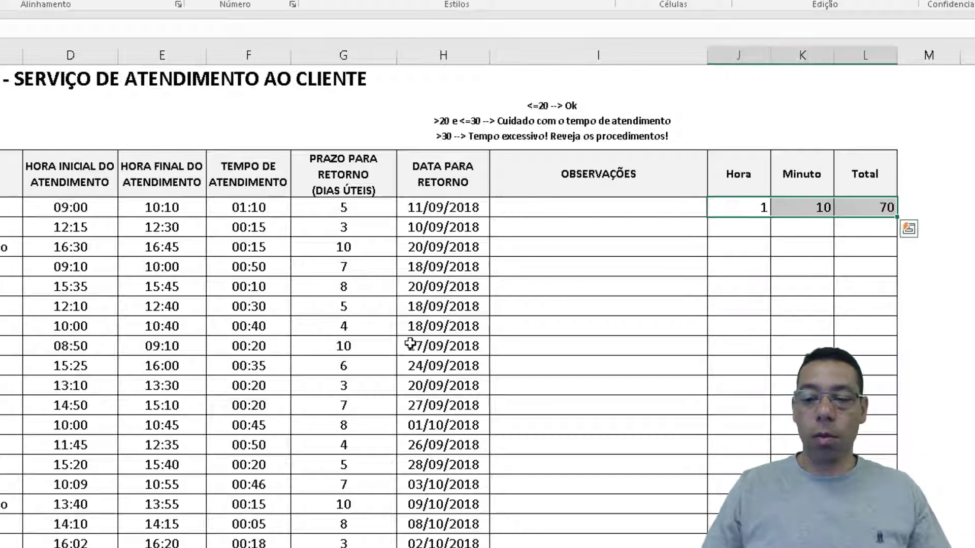
pyautogui.moveTo(896, 217); pyautogui.dragTo(949, 546)
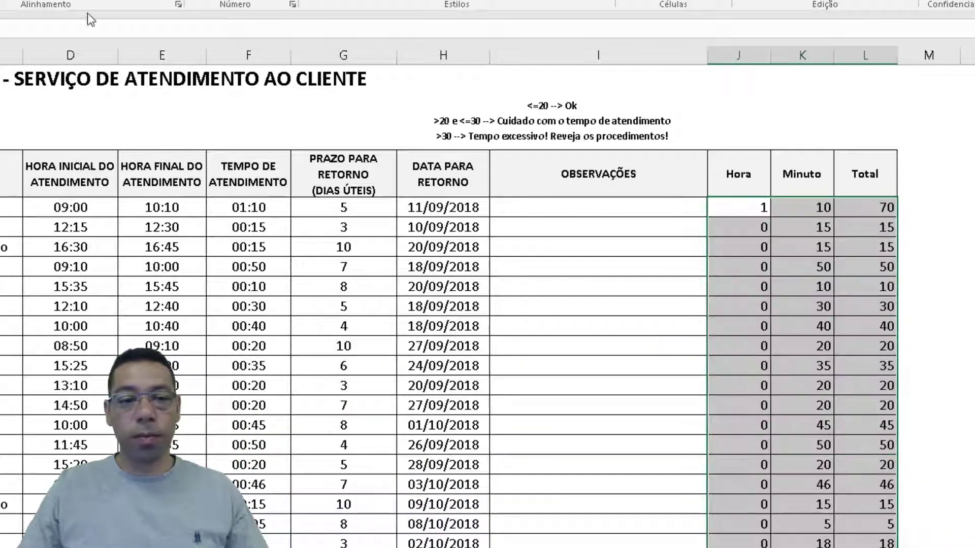
pyautogui.click(1, 1)
pyautogui.moveTo(863, 205); pyautogui.dragTo(866, 546)
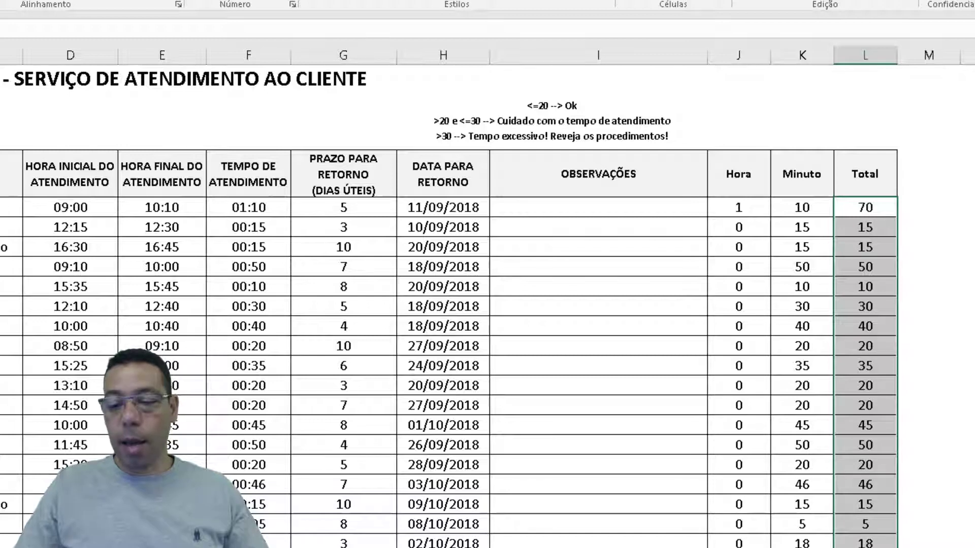
pyautogui.moveTo(586, 212); pyautogui.dragTo(612, 543)
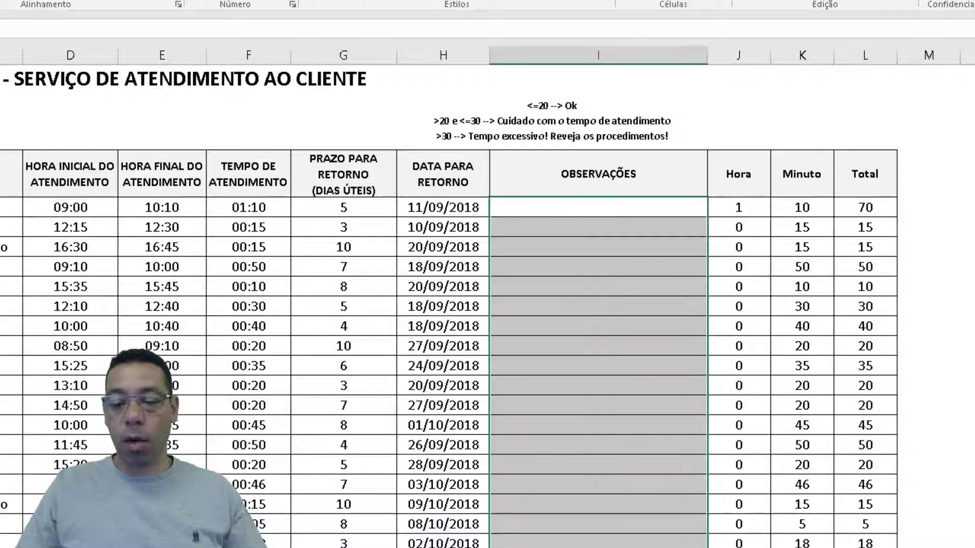
pyautogui.click(583, 212)
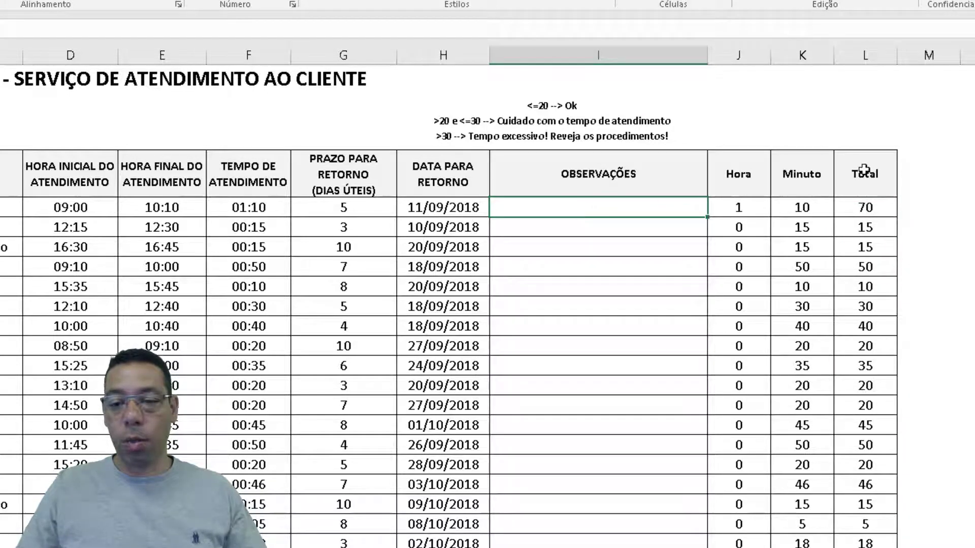
# Step: Rename the Total header in L4 as "Total em Minutos"
pyautogui.click(864, 170)
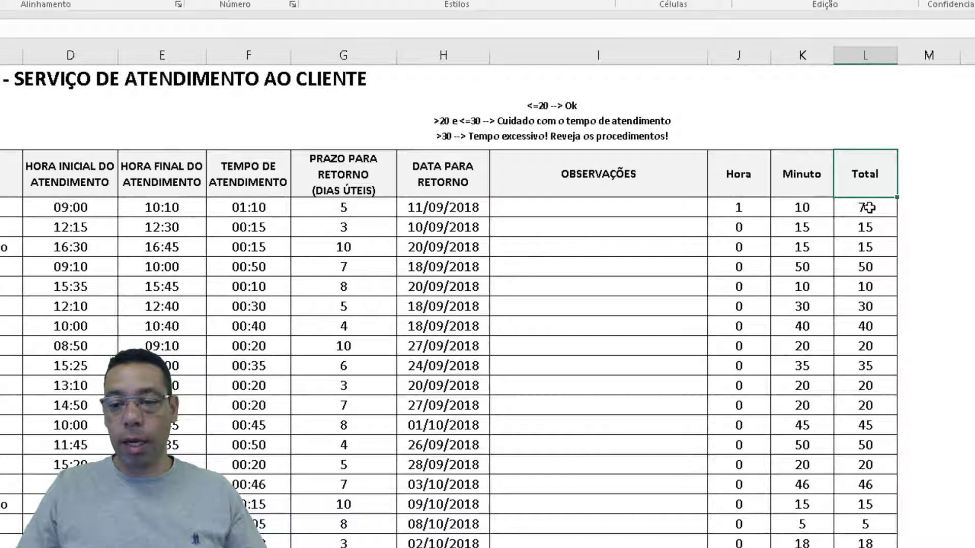
pyautogui.doubleClick(866, 174)
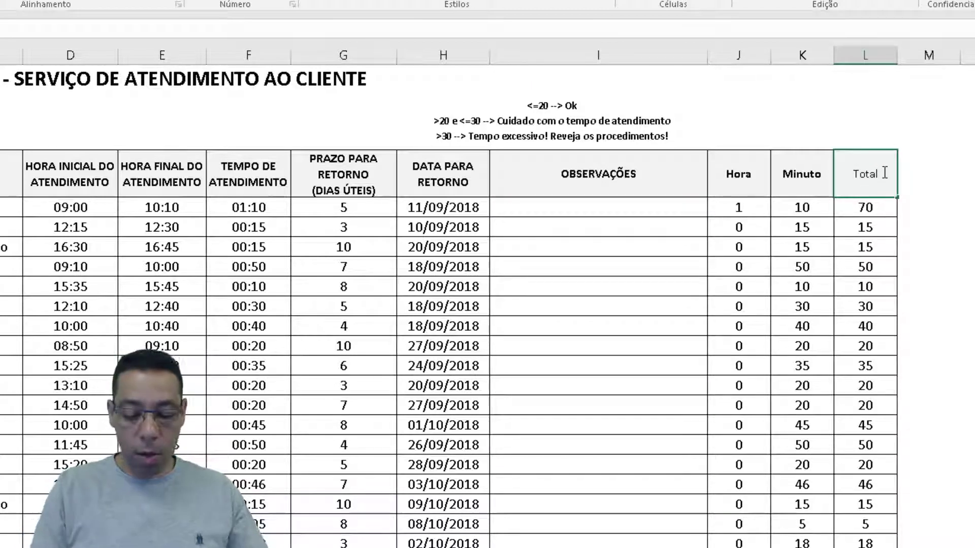
pyautogui.write('em Minuts')
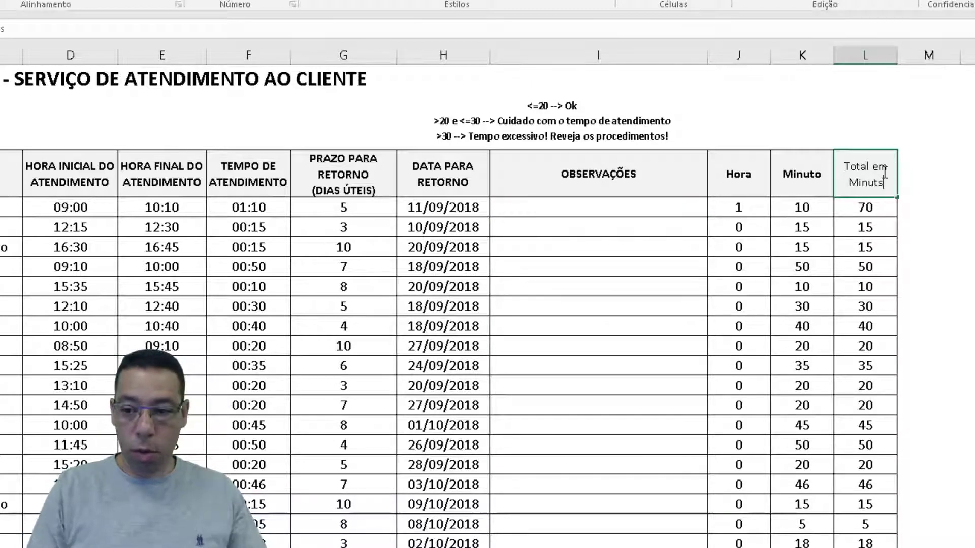
pyautogui.press('BackSpace')
pyautogui.write('os')
pyautogui.press('Return')
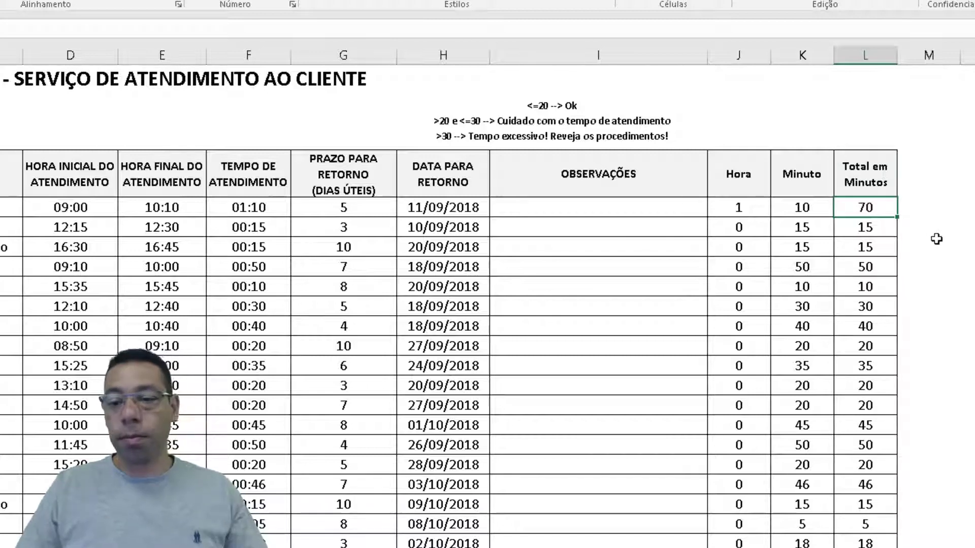
# Step: Start an SE formula in I5 that tests L5<=20 and returns "Ok" when true
pyautogui.click(581, 206)
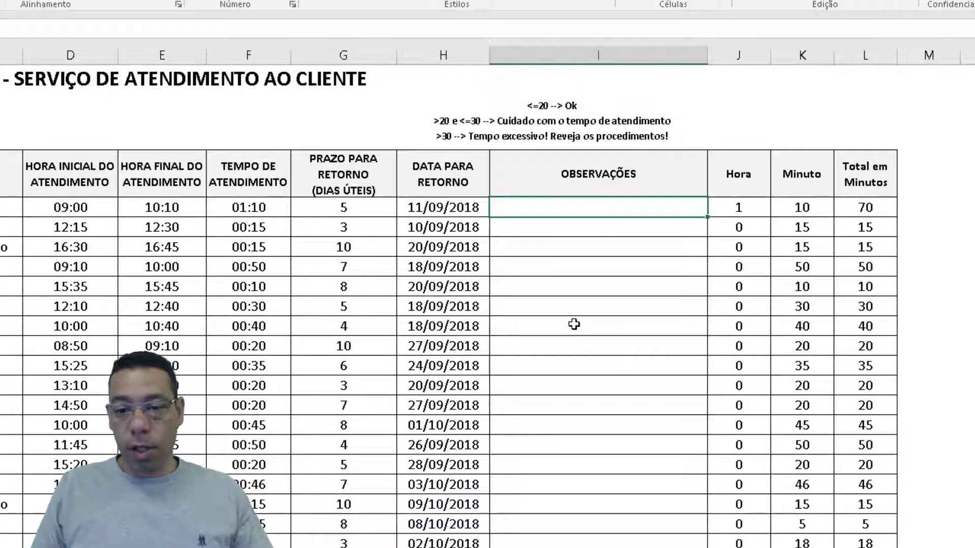
pyautogui.write('=SE(')
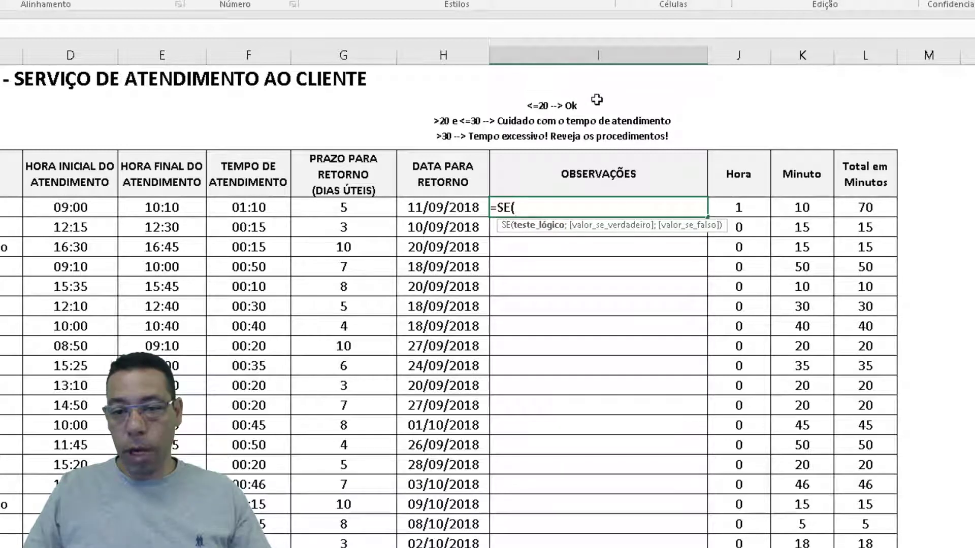
pyautogui.click(869, 208)
pyautogui.write('<=20')
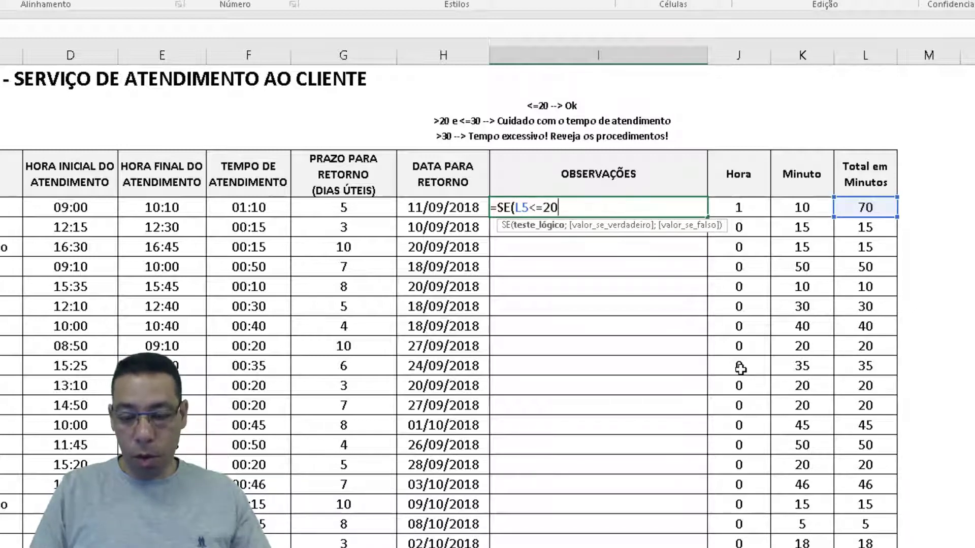
pyautogui.write(';"')
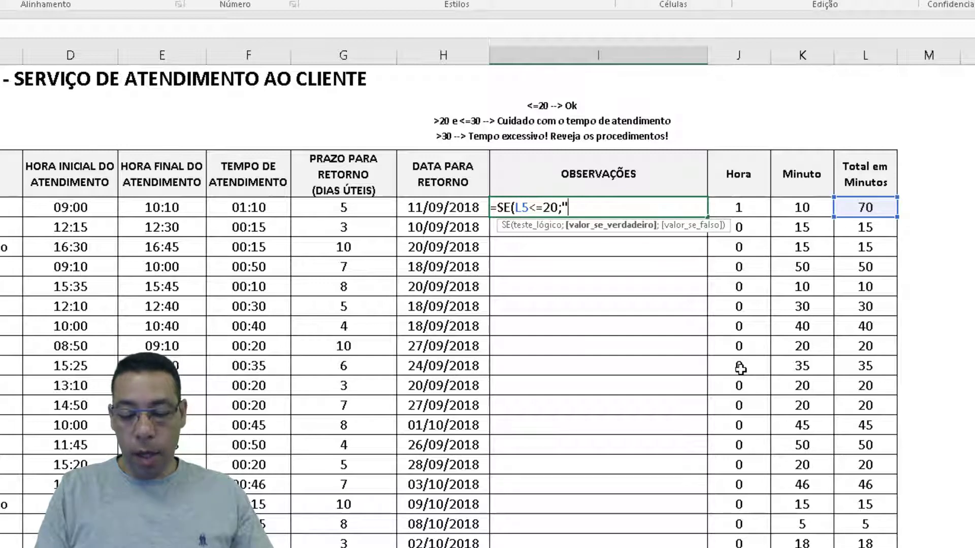
pyautogui.write('Ok";')
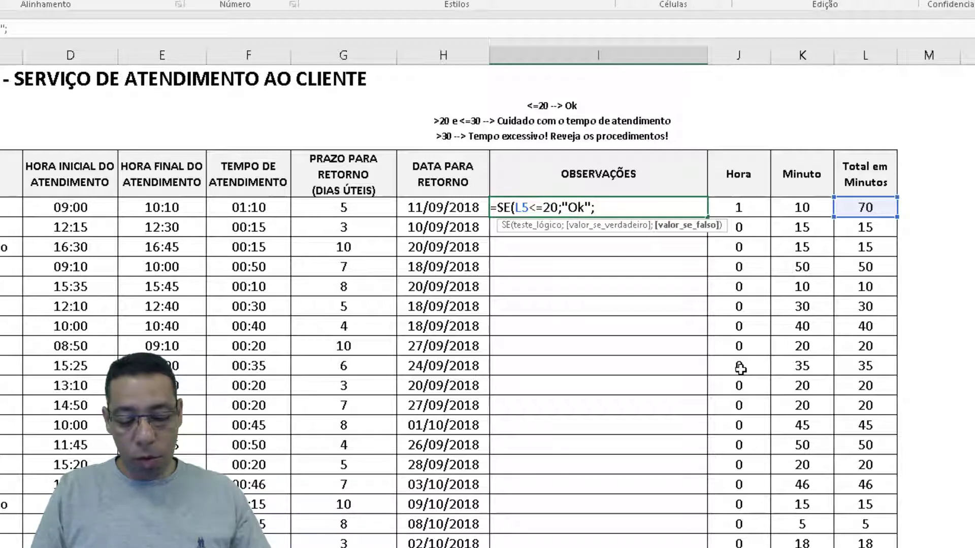
# Step: Nest a second SE function as the false argument in I5, testing L5<=30
pyautogui.write('se')
pyautogui.press('Tab')
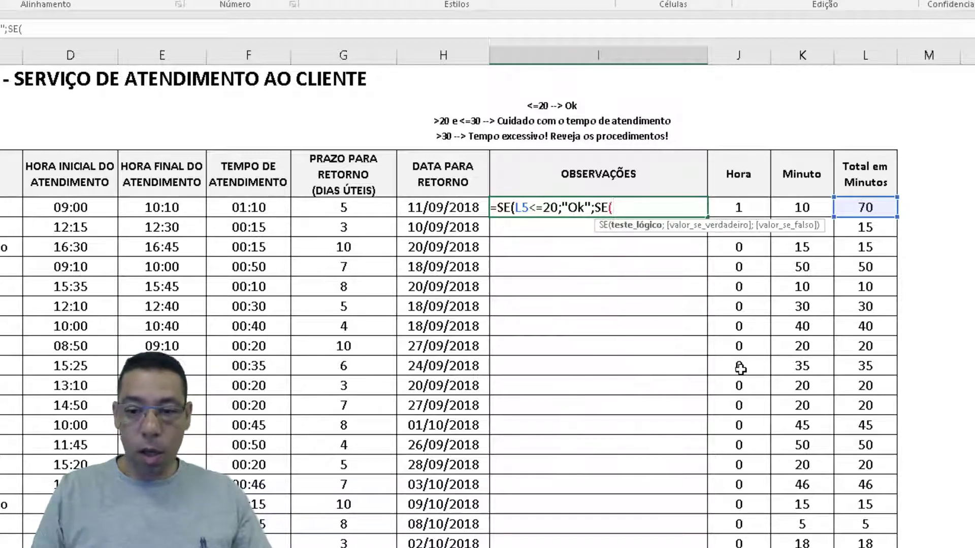
pyautogui.click(858, 206)
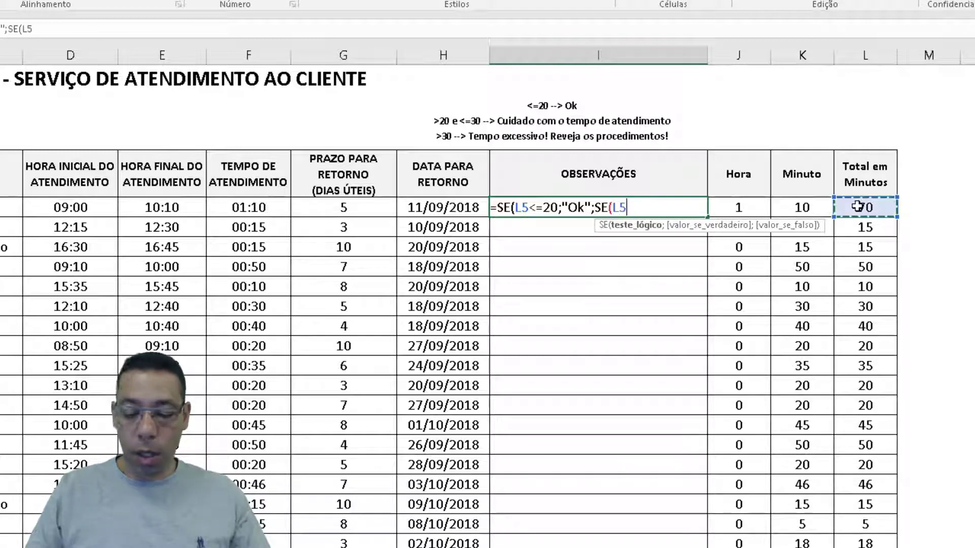
pyautogui.write('<=30')
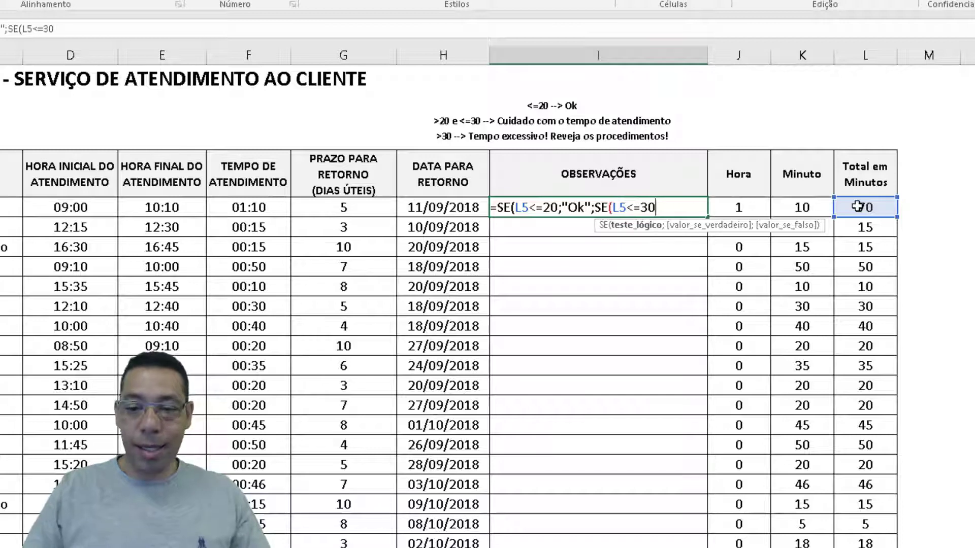
pyautogui.moveTo(595, 206); pyautogui.dragTo(656, 207)
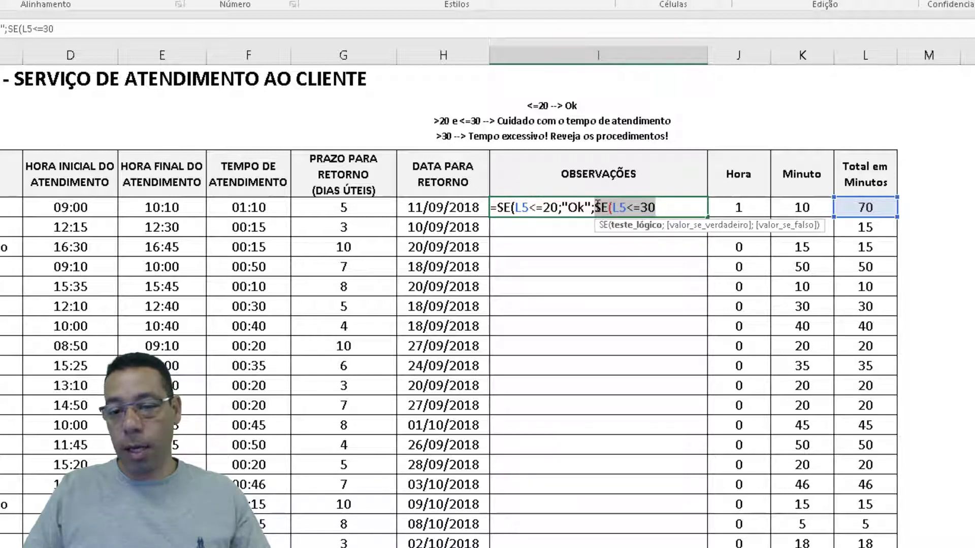
pyautogui.moveTo(596, 207); pyautogui.dragTo(649, 206)
pyautogui.click(661, 208)
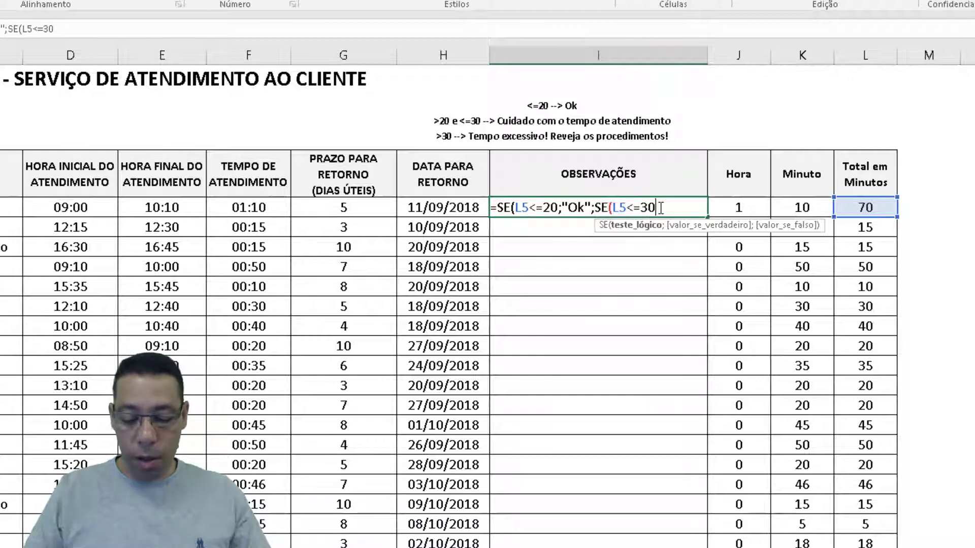
# Step: Set the nested SE's true result in I5 to "Cuidado com o tempo de atendimento"
pyautogui.write(';')
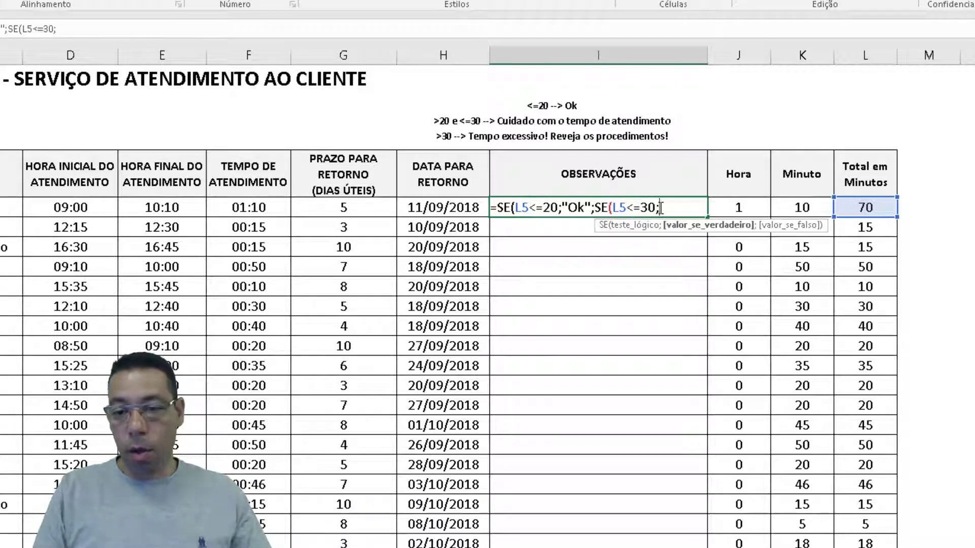
pyautogui.write('"')
pyautogui.write('C')
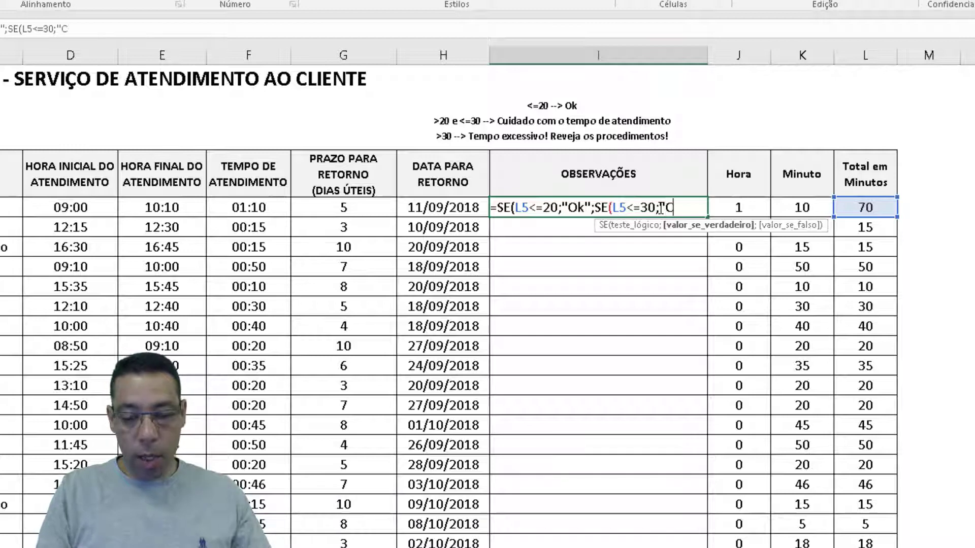
pyautogui.write('uidado como ')
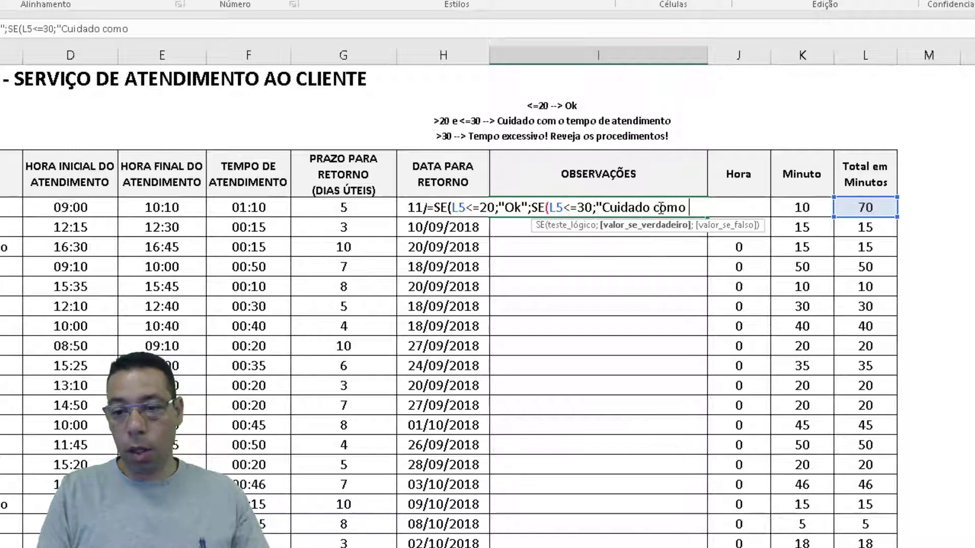
pyautogui.write(' tempo de a')
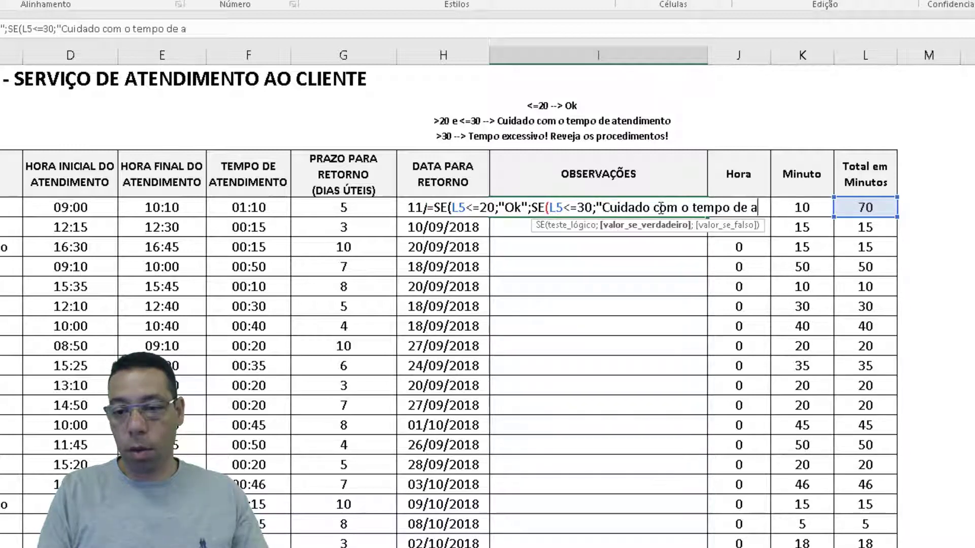
pyautogui.write('tendimento";')
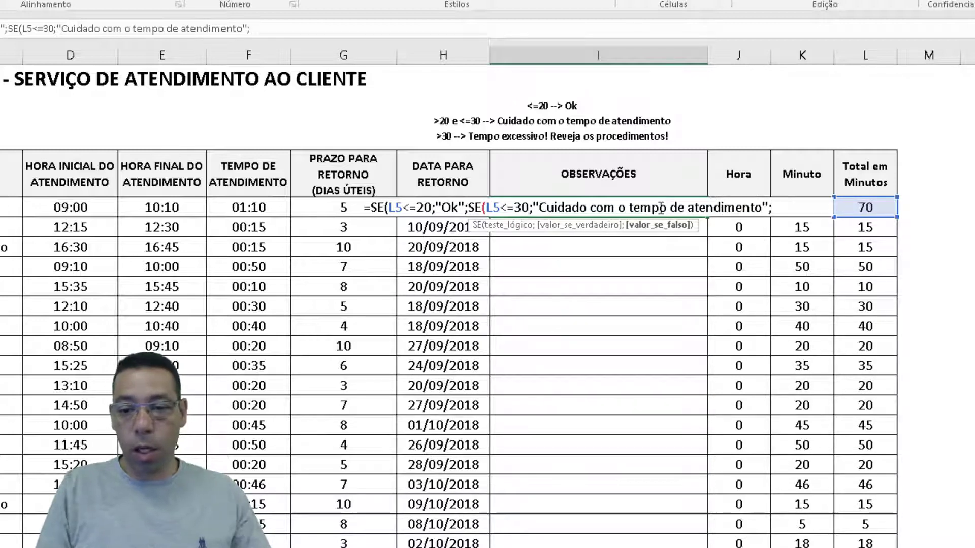
# Step: Set the nested SE's false result in I5 to "Tempo excessivo! Reveja os procedimentos", close both functions and enter the formula
pyautogui.write('"')
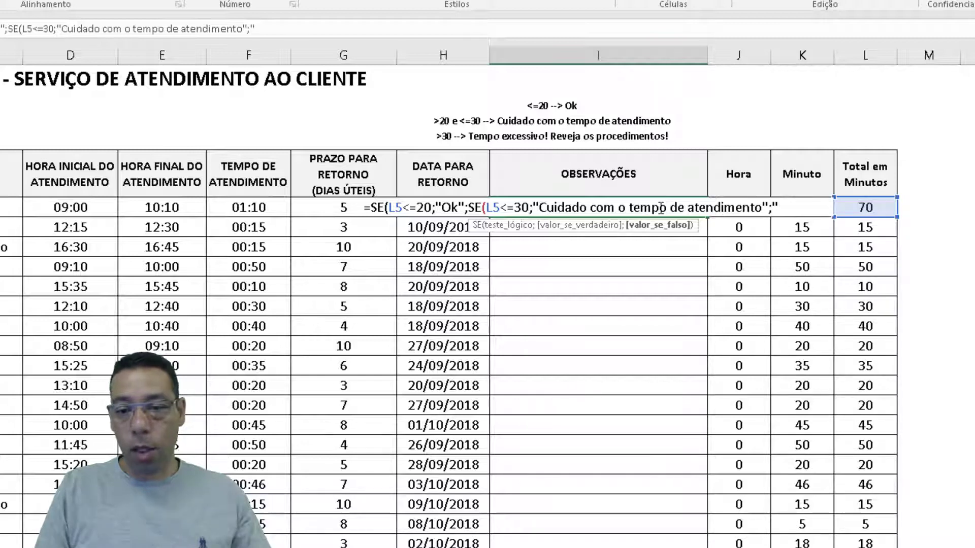
pyautogui.write('Tempo e')
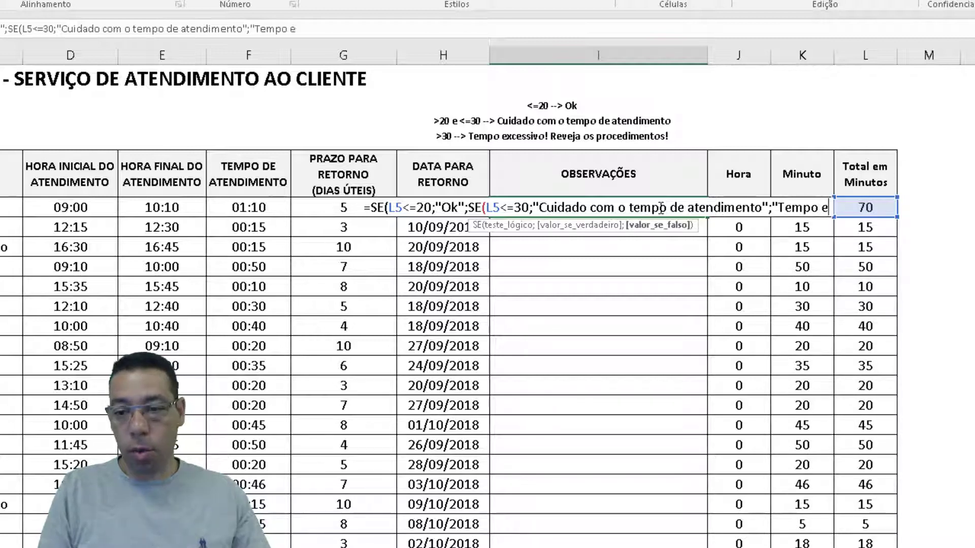
pyautogui.write('xcess')
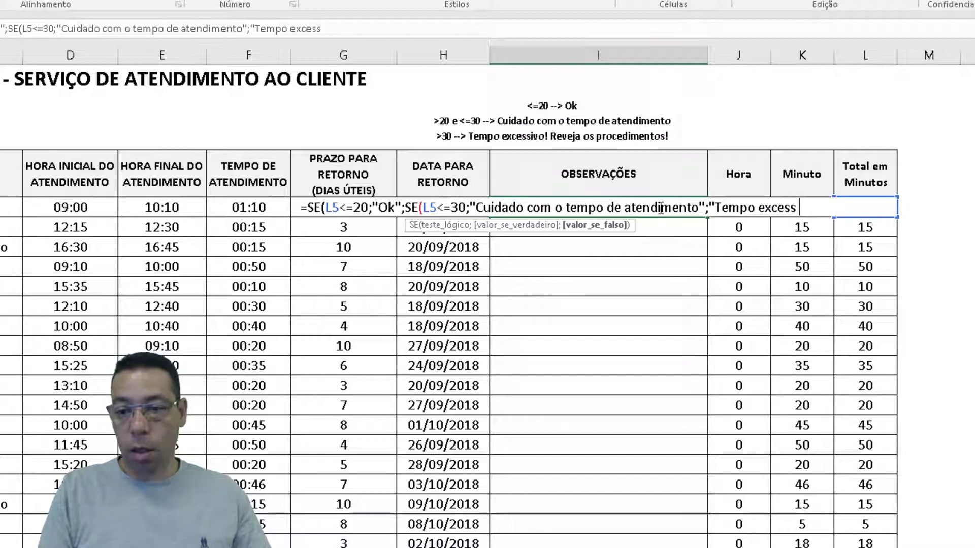
pyautogui.write('ivo! REve')
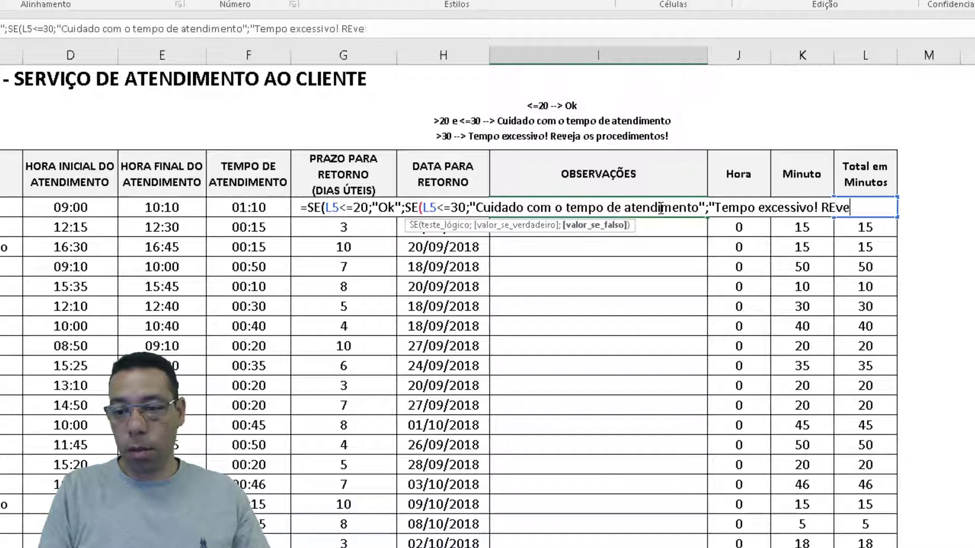
pyautogui.press('BackSpace')
pyautogui.press('BackSpace')
pyautogui.press('BackSpace')
pyautogui.write('eveja os pro')
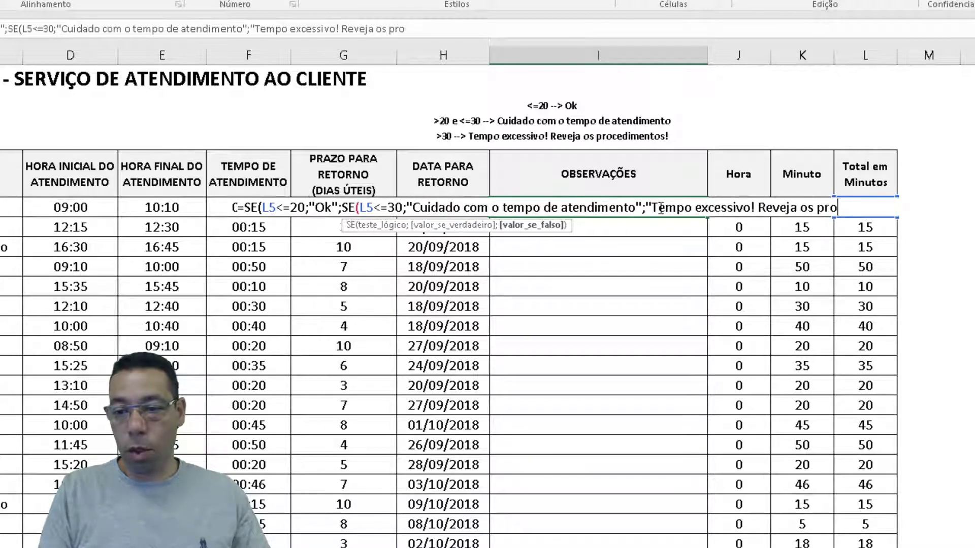
pyautogui.write('cedimentos"')
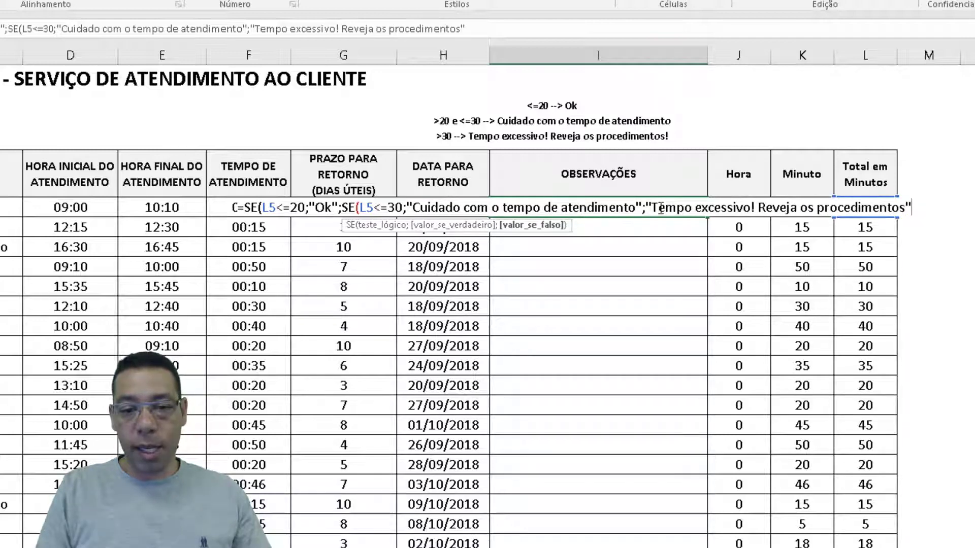
pyautogui.click(261, 207)
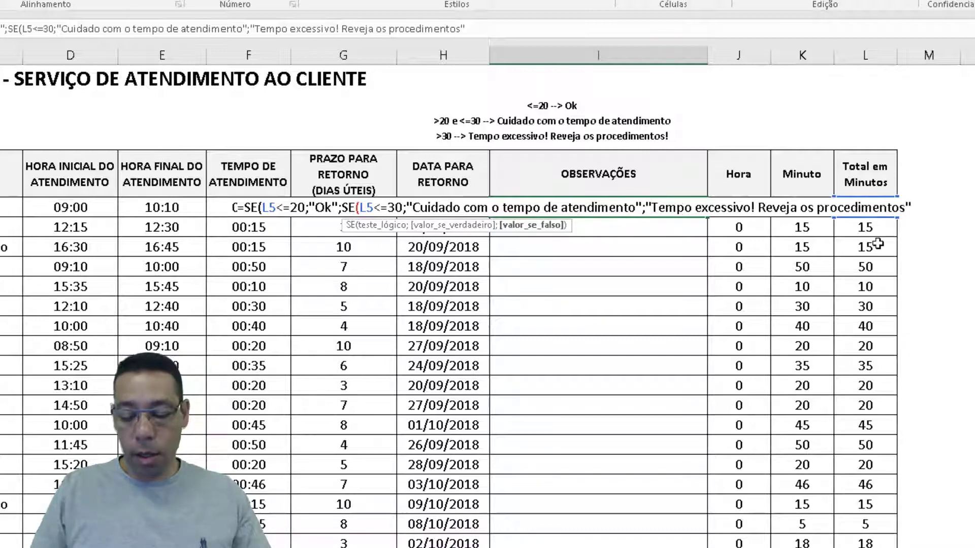
pyautogui.write(')')
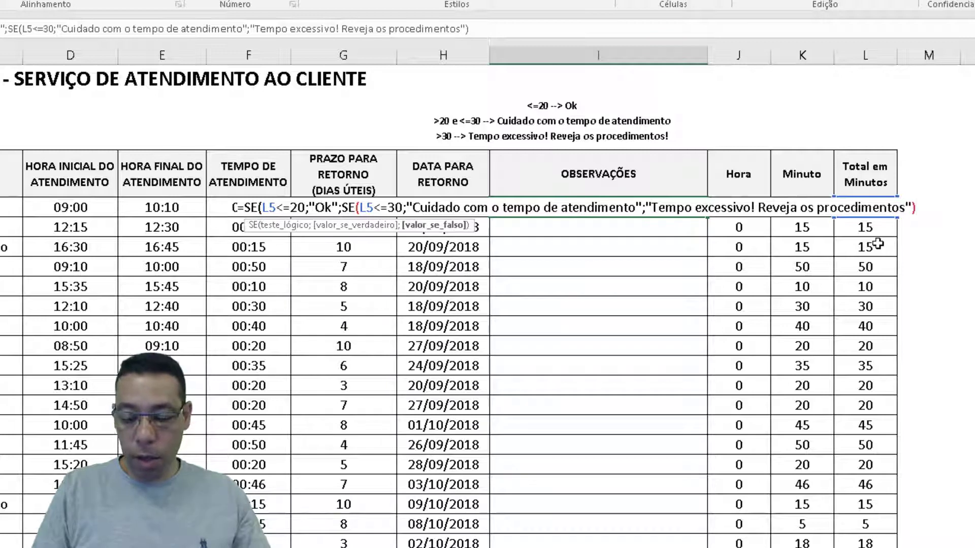
pyautogui.write(')')
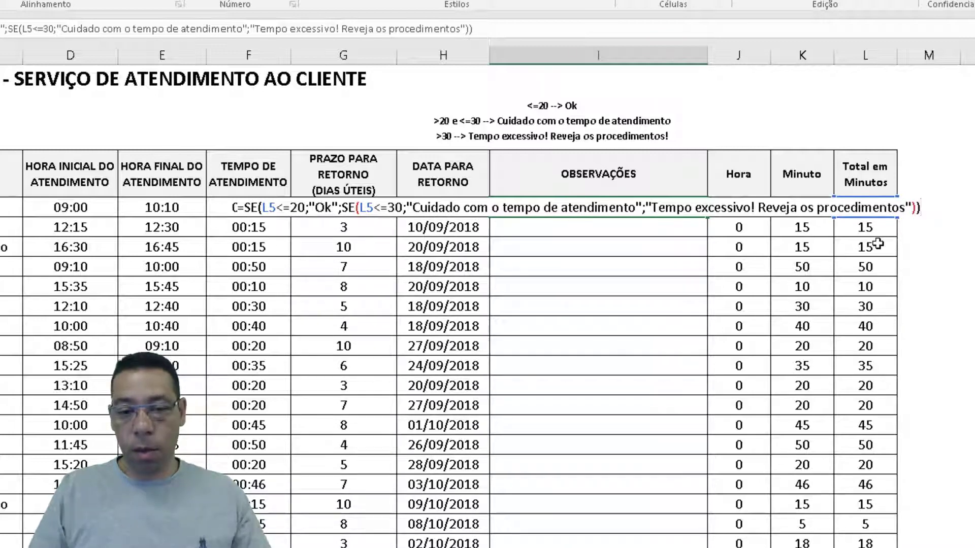
pyautogui.press('Return')
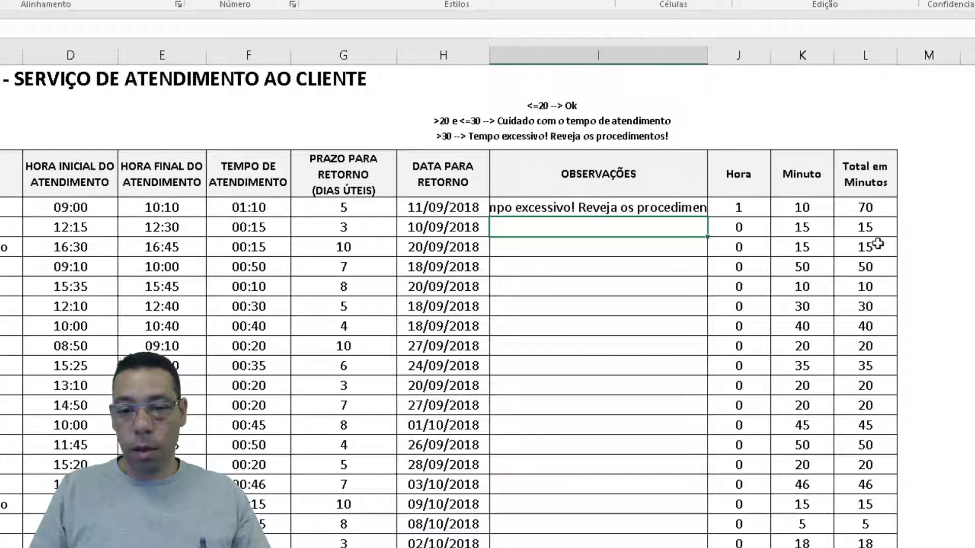
# Step: Widen the OBSERVAÇÕES column to fit the text in I5 and fill its formula down to the last table row
pyautogui.press('Up')
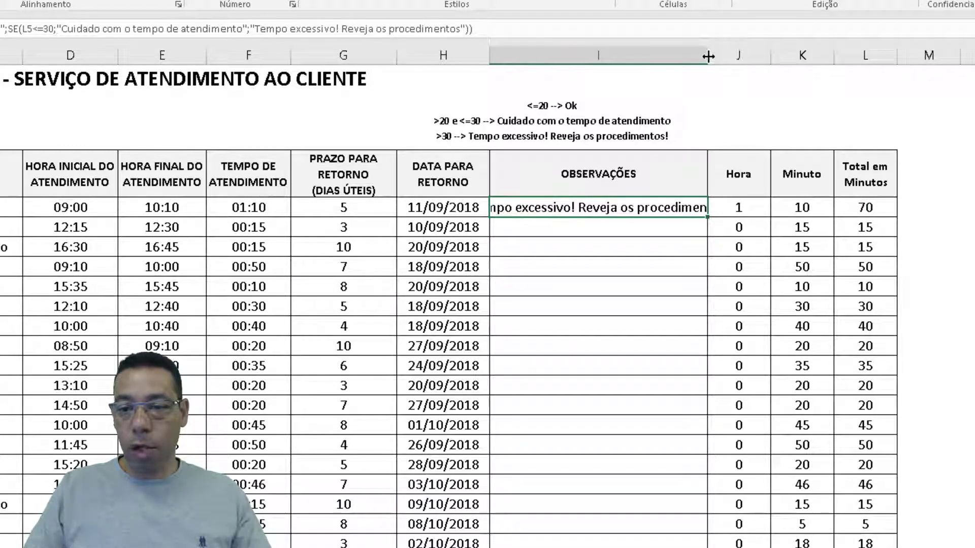
pyautogui.moveTo(707, 55); pyautogui.dragTo(753, 57)
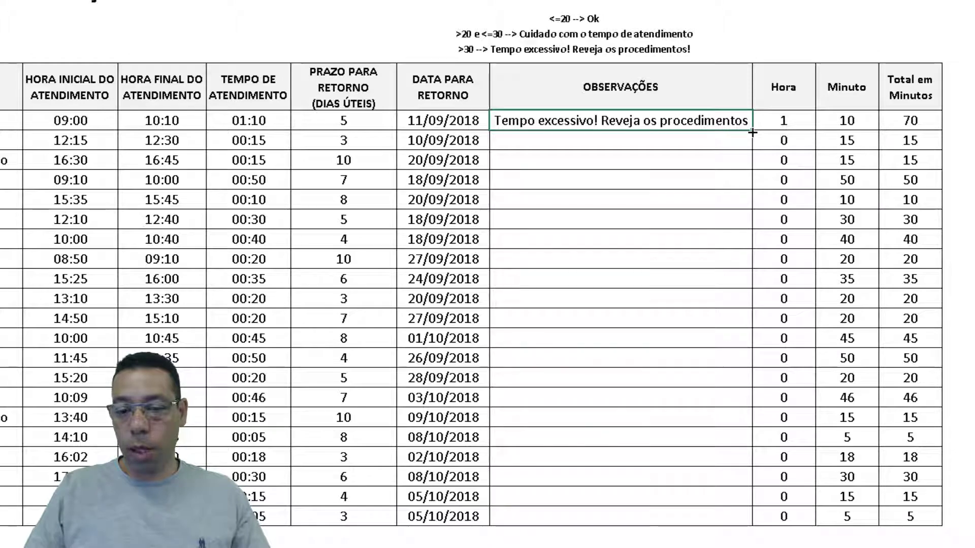
pyautogui.doubleClick(753, 130)
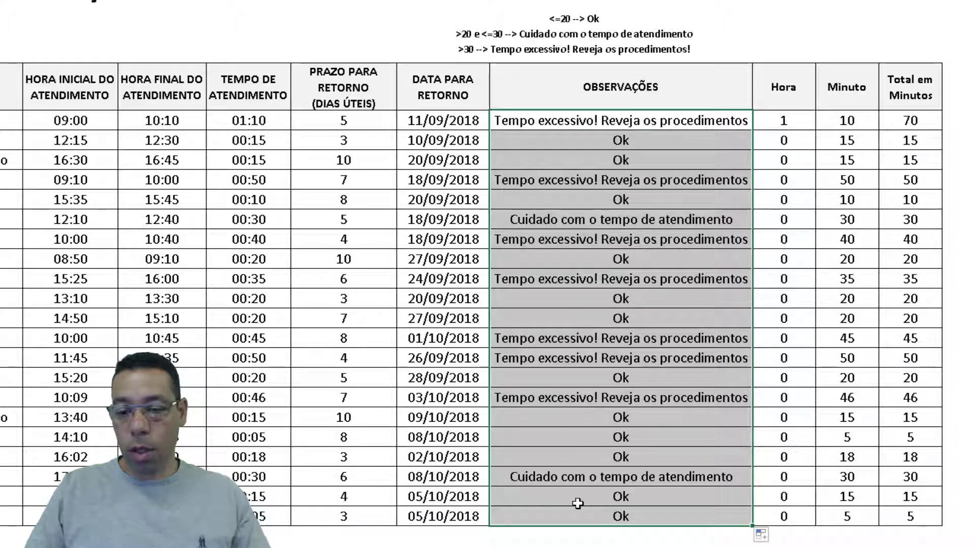
# Step: Compare the OBSERVAÇÕES results with the Total em Minutos values row by row against the three time rules
pyautogui.click(911, 143)
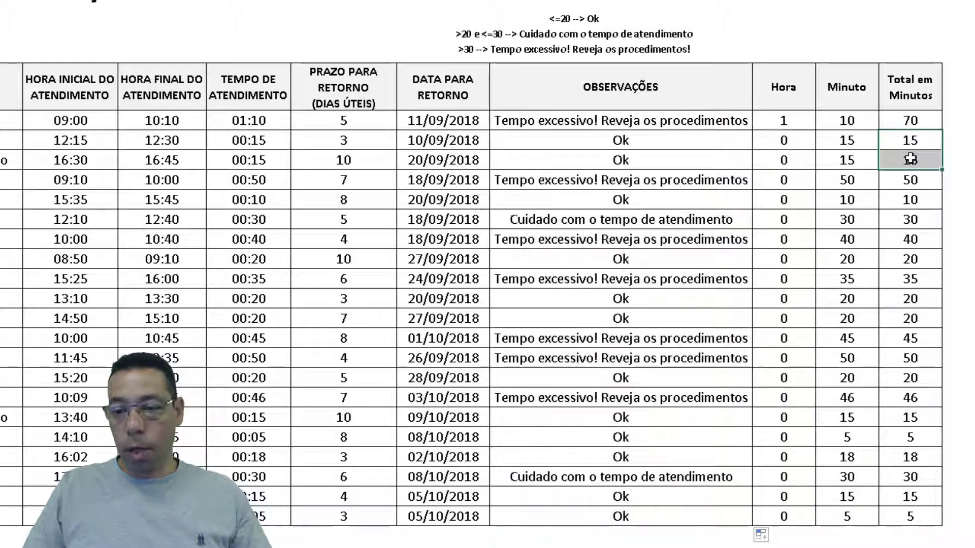
pyautogui.moveTo(685, 142); pyautogui.dragTo(683, 161)
pyautogui.click(681, 205)
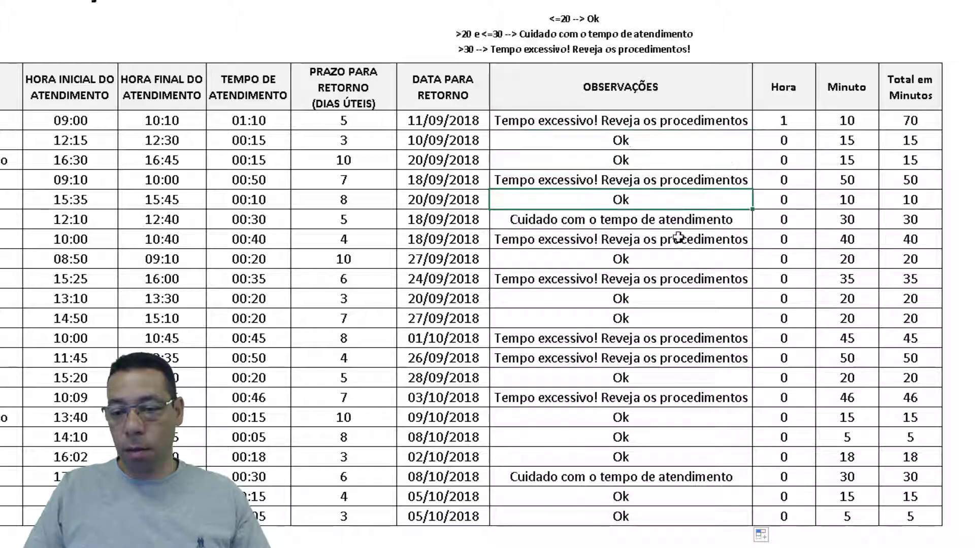
pyautogui.click(675, 260)
pyautogui.click(911, 259)
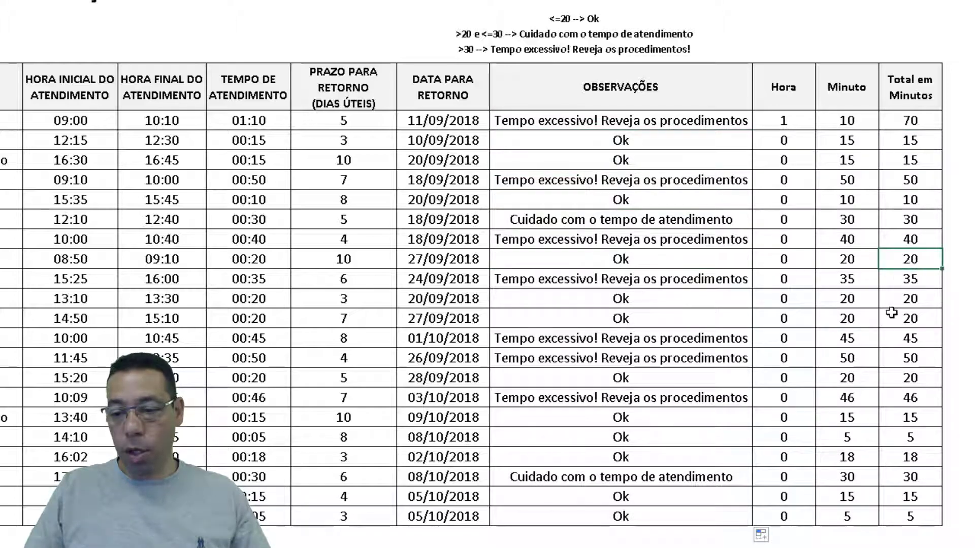
pyautogui.moveTo(894, 300); pyautogui.dragTo(899, 320)
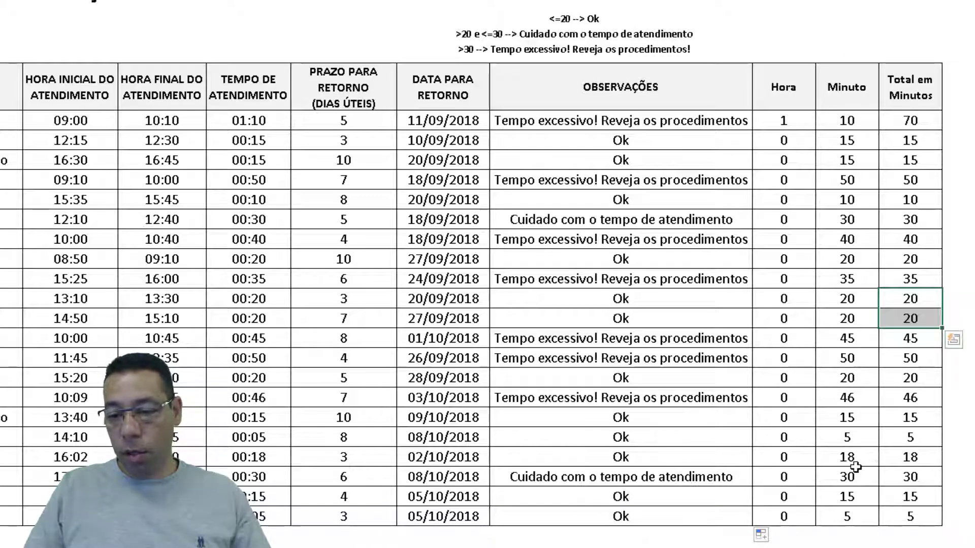
pyautogui.moveTo(850, 475); pyautogui.dragTo(908, 475)
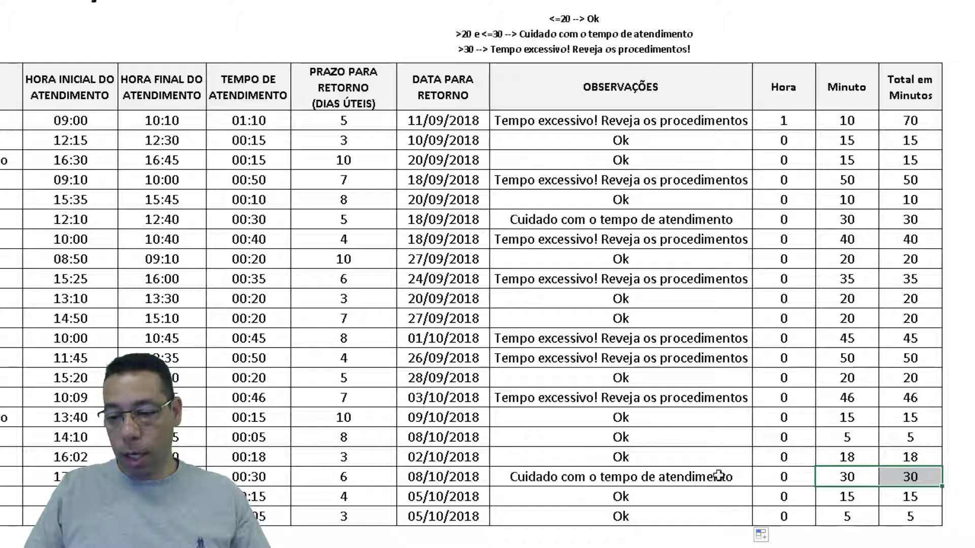
pyautogui.moveTo(597, 477); pyautogui.dragTo(899, 476)
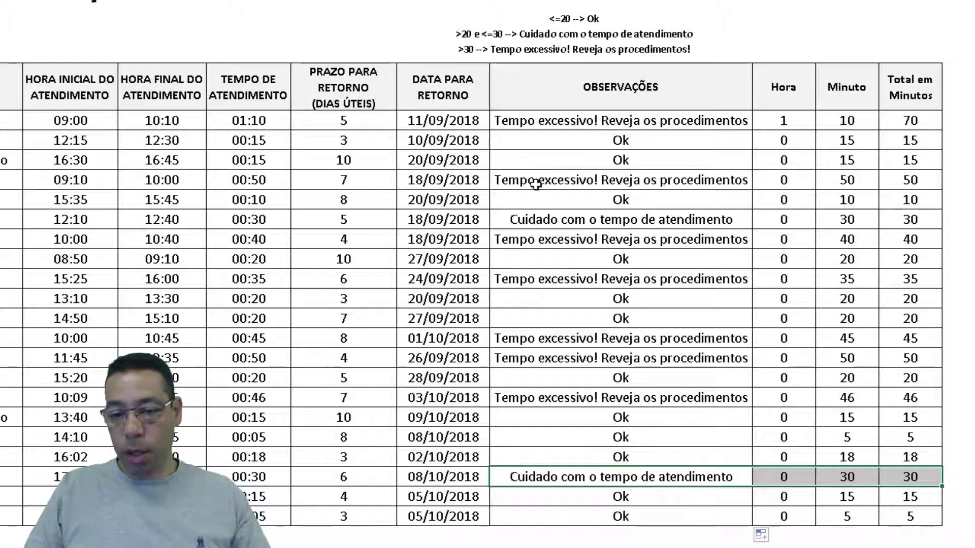
pyautogui.moveTo(565, 210); pyautogui.dragTo(897, 220)
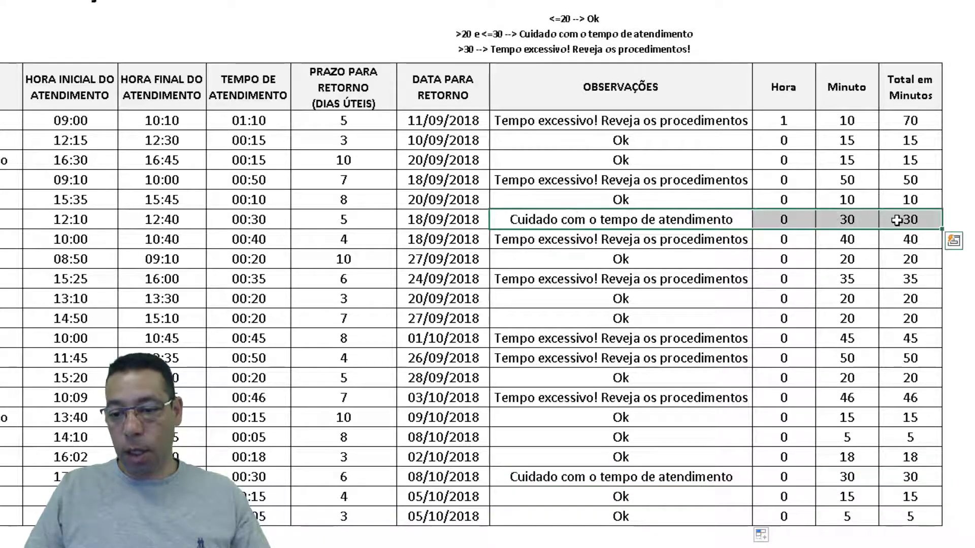
pyautogui.moveTo(537, 472); pyautogui.dragTo(893, 470)
pyautogui.moveTo(553, 223); pyautogui.dragTo(904, 219)
pyautogui.moveTo(613, 147); pyautogui.dragTo(613, 165)
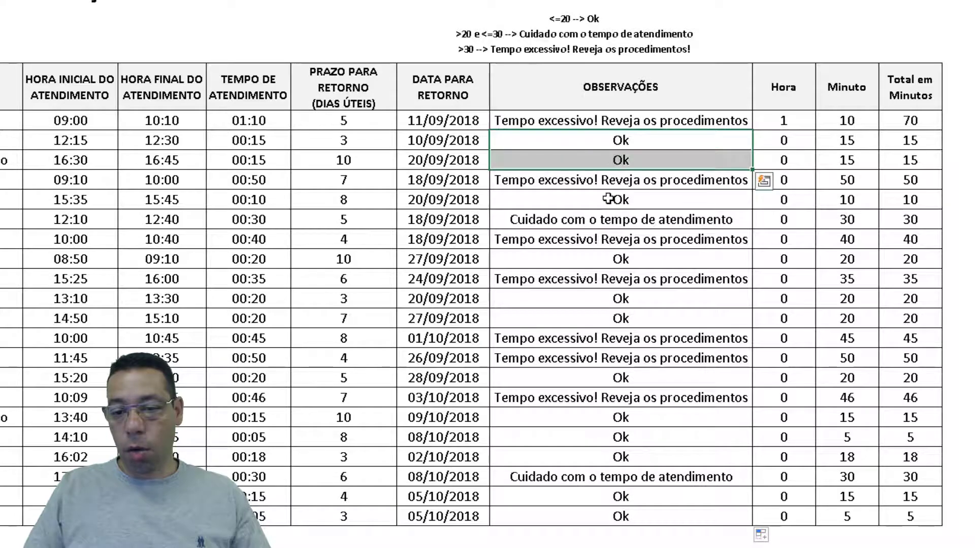
pyautogui.click(610, 200)
pyautogui.click(538, 120)
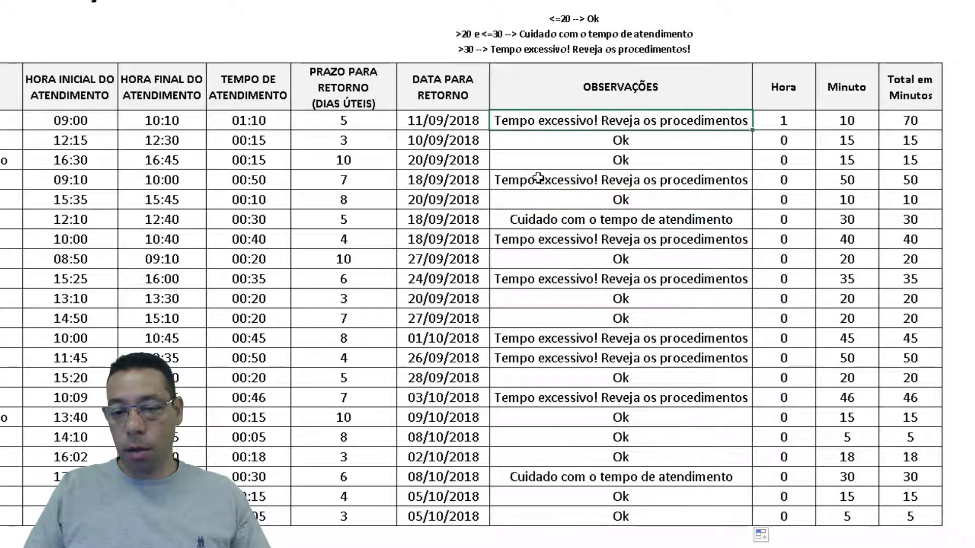
pyautogui.click(537, 180)
pyautogui.click(526, 239)
pyautogui.click(525, 279)
pyautogui.click(520, 320)
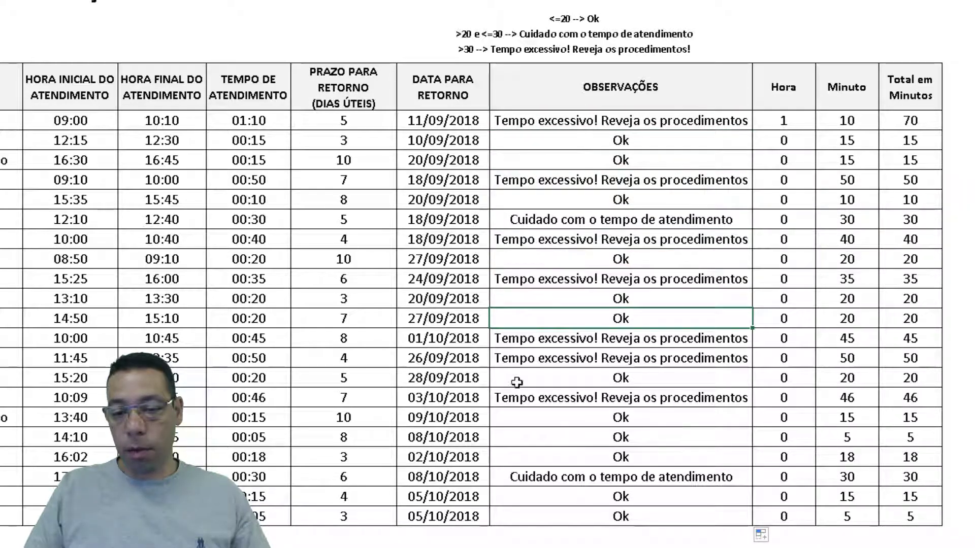
# Step: Review the parts of the nested SE formula in I5: both logical tests and the final false result
pyautogui.doubleClick(526, 122)
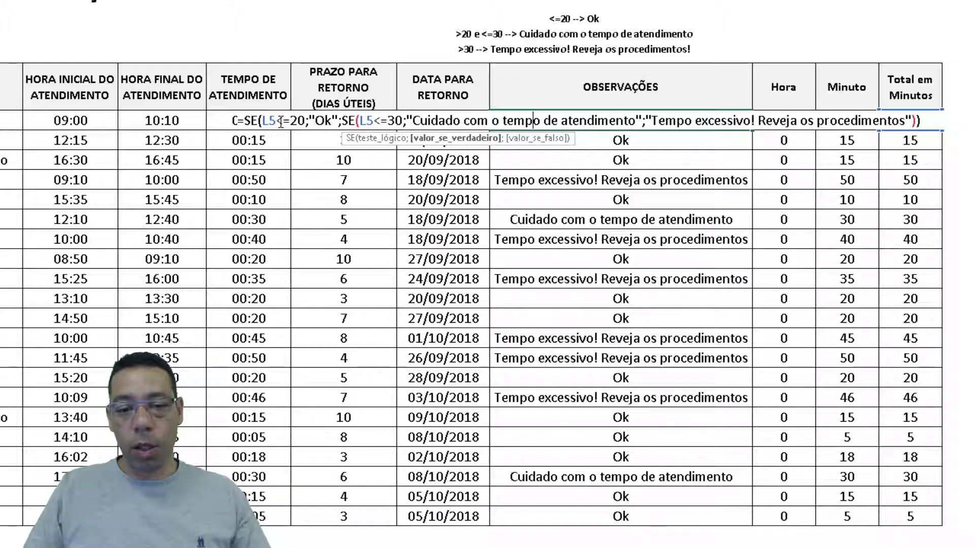
pyautogui.moveTo(281, 123)
pyautogui.mouseDown()
pyautogui.moveTo(305, 122)
pyautogui.moveTo(264, 120)
pyautogui.mouseUp()
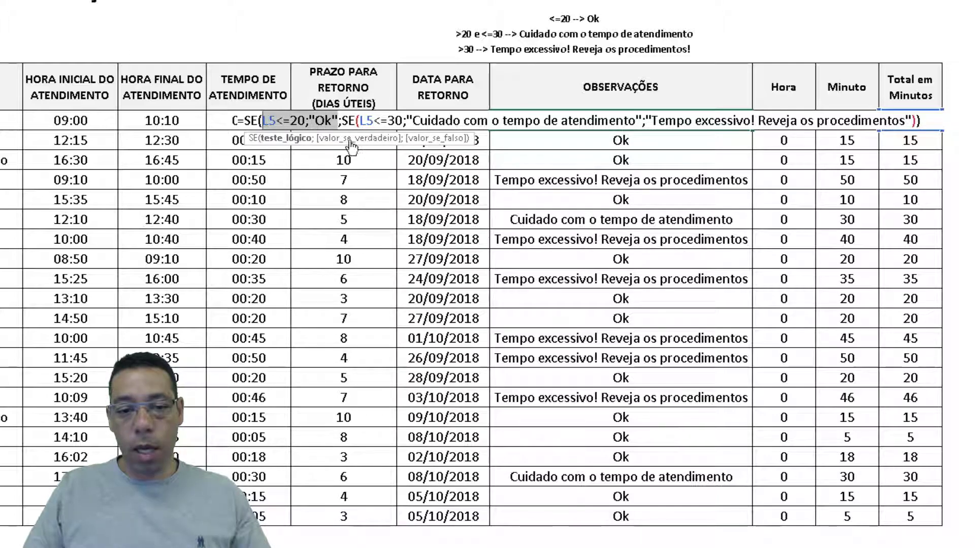
pyautogui.moveTo(342, 121); pyautogui.dragTo(402, 122)
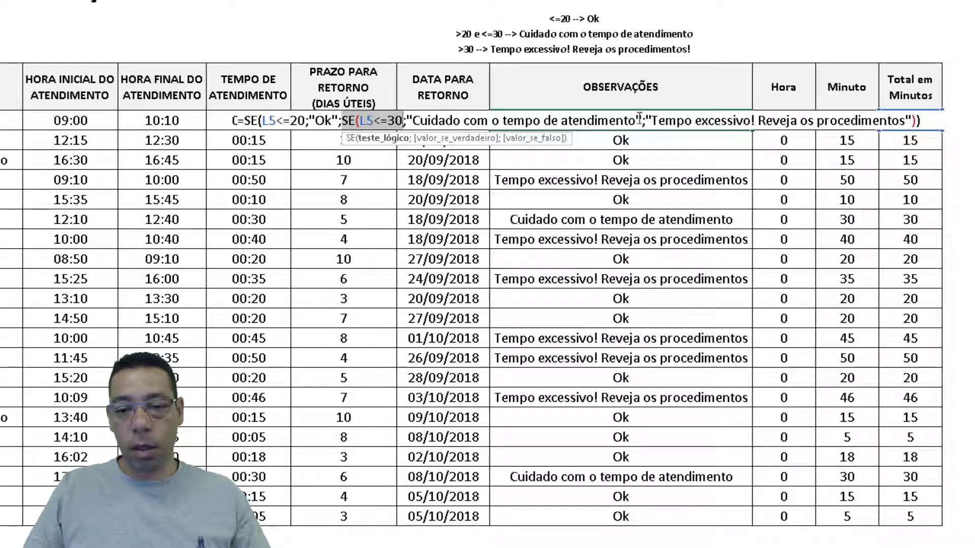
pyautogui.moveTo(648, 121); pyautogui.dragTo(918, 120)
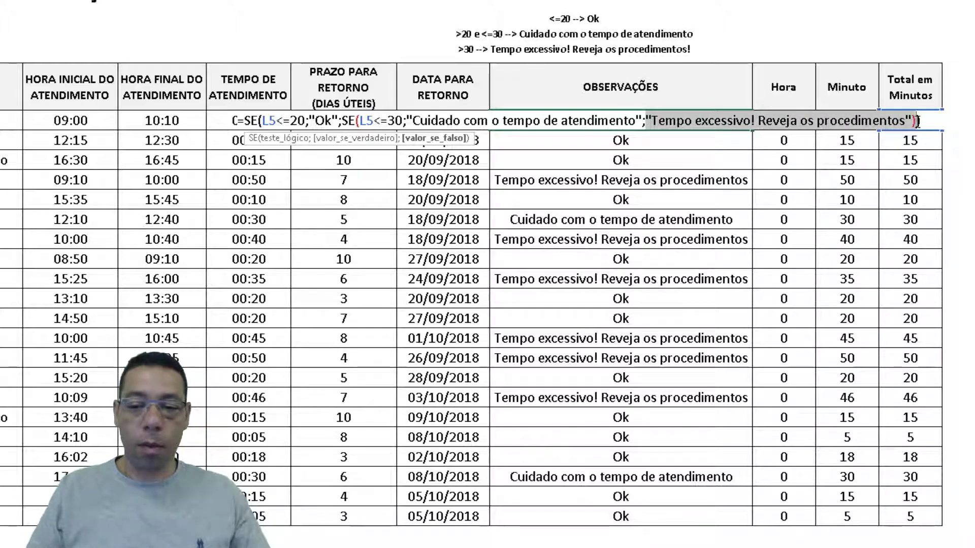
pyautogui.press('Return')
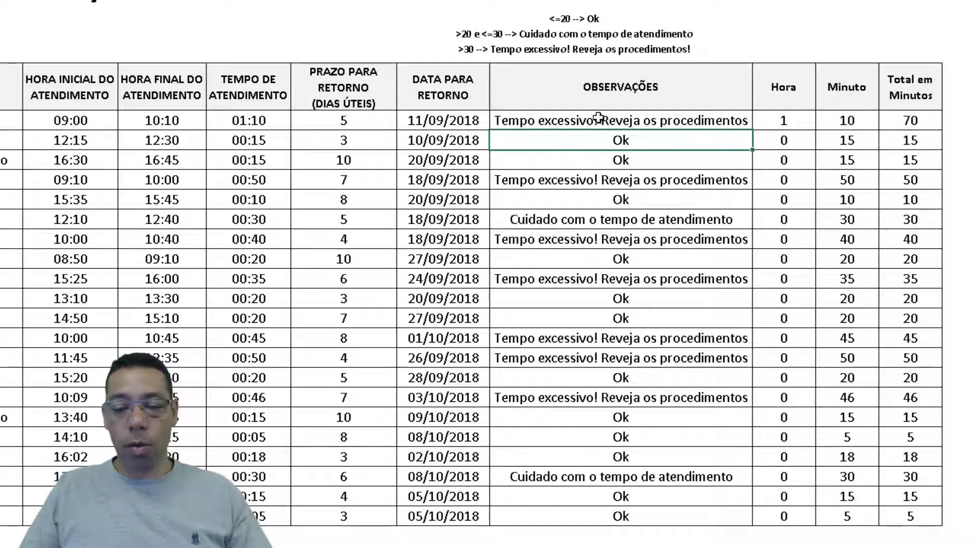
# Step: Clear all formulas from the OBSERVAÇÕES column, from I5 down to the last table row
pyautogui.moveTo(646, 121); pyautogui.dragTo(608, 520)
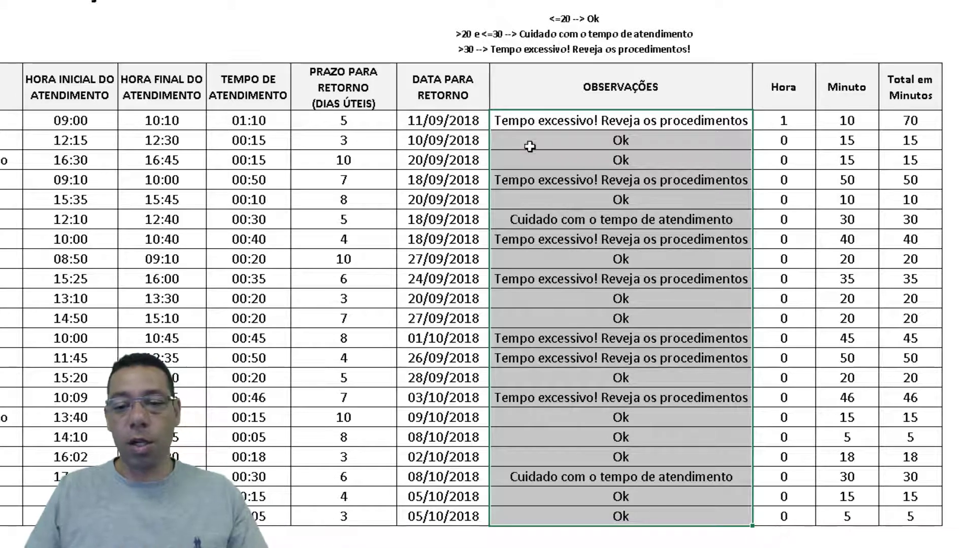
pyautogui.click(529, 121)
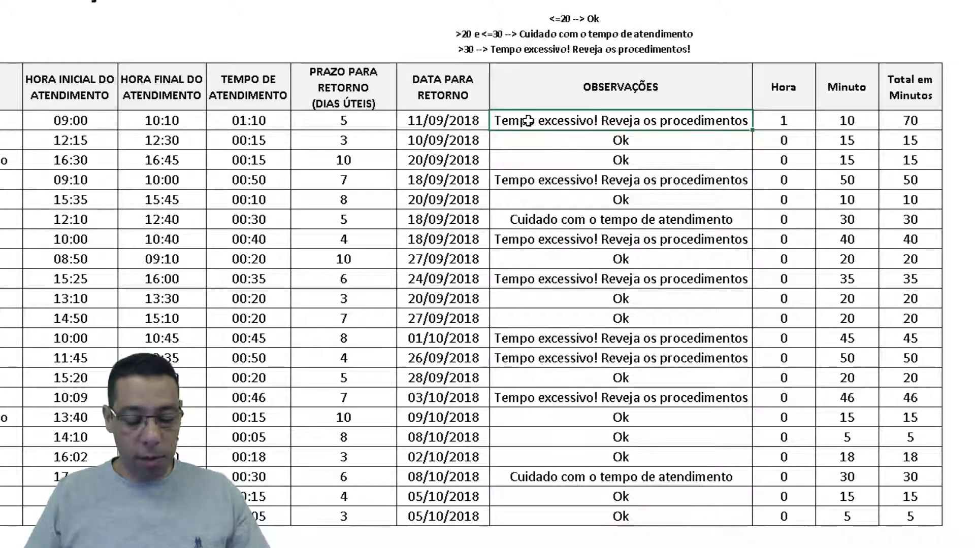
pyautogui.hotkey('ctrl', 'shift', 'Down')
pyautogui.press('Delete')
pyautogui.press('Up')
# Step: Start a SES formula in I5 whose first test is L5<=20 and returns "Ok" when true
pyautogui.click(528, 121)
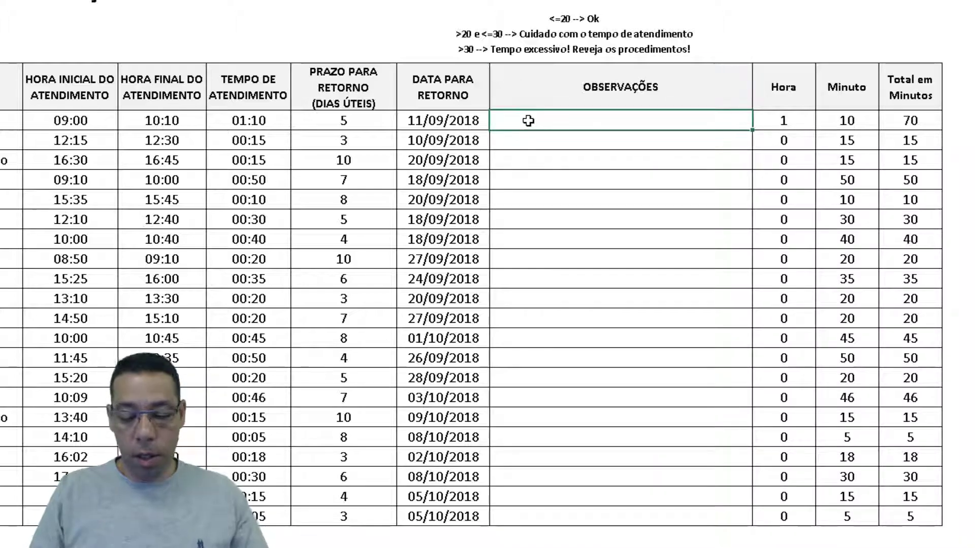
pyautogui.write('=ses')
pyautogui.press('Tab')
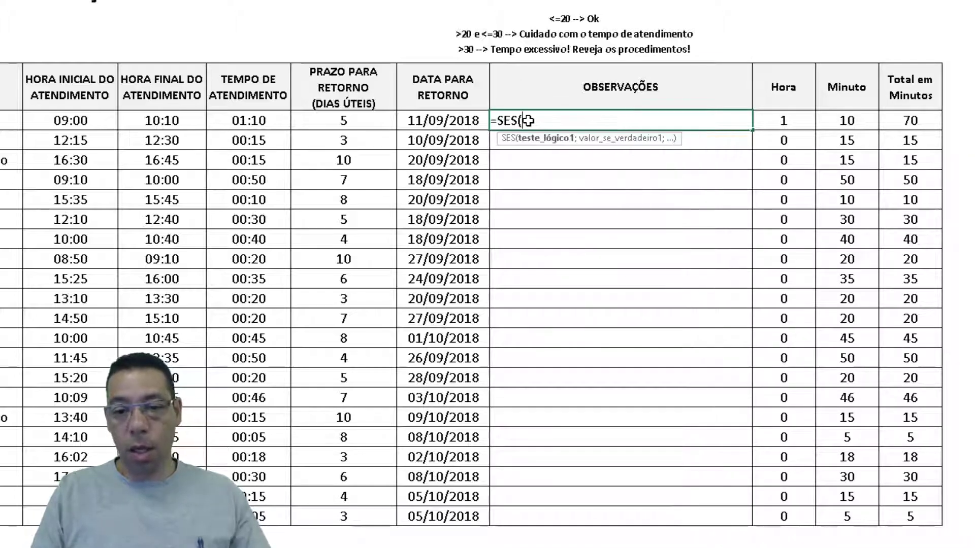
pyautogui.click(909, 120)
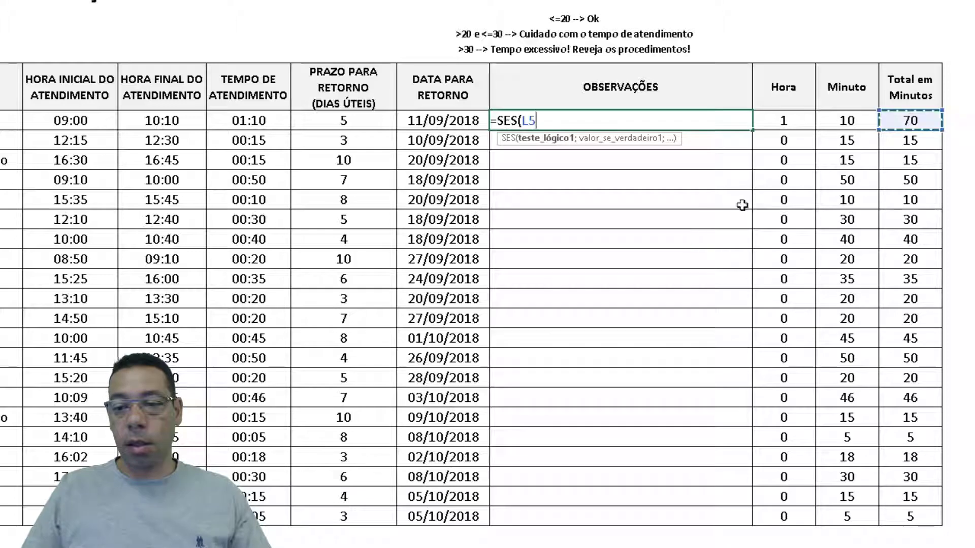
pyautogui.write('<=2')
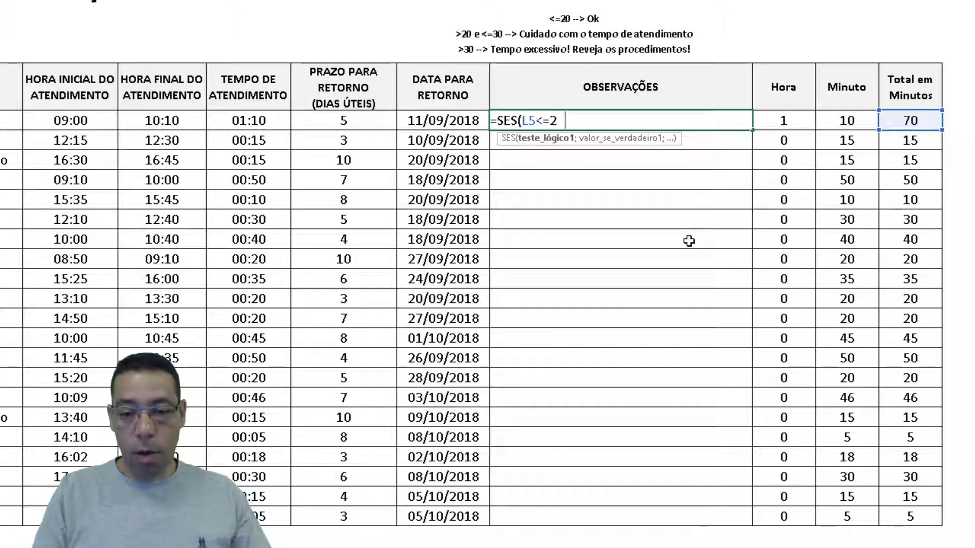
pyautogui.write('0;"Ok')
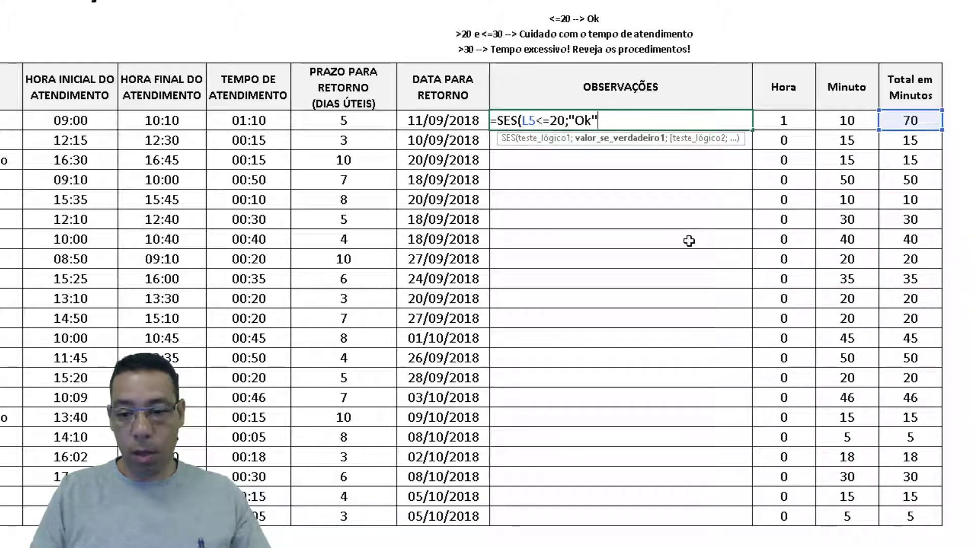
# Step: Add a second test to the SES formula, L5<=30, returning "Cuidado com o tempo de atendimento" when true
pyautogui.write('";')
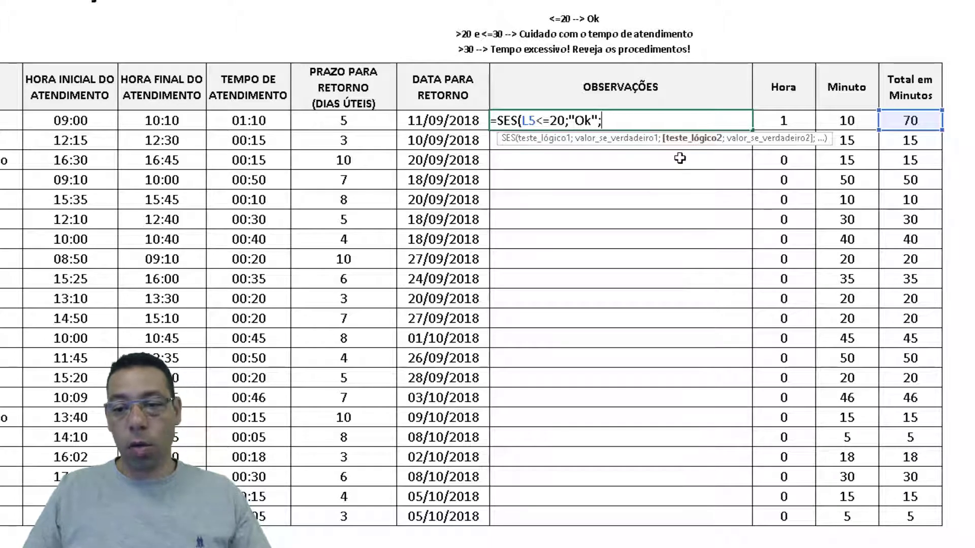
pyautogui.click(906, 121)
pyautogui.write('<=30')
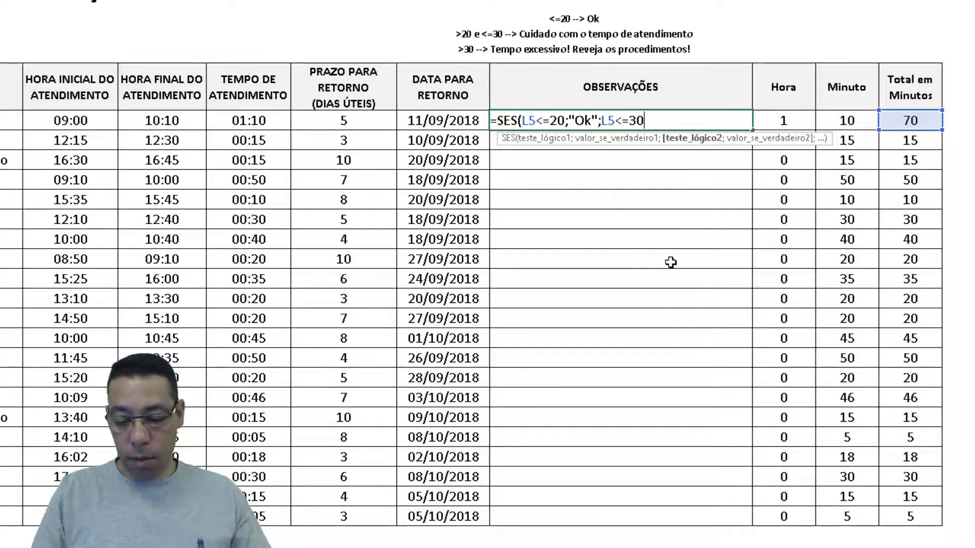
pyautogui.write(';')
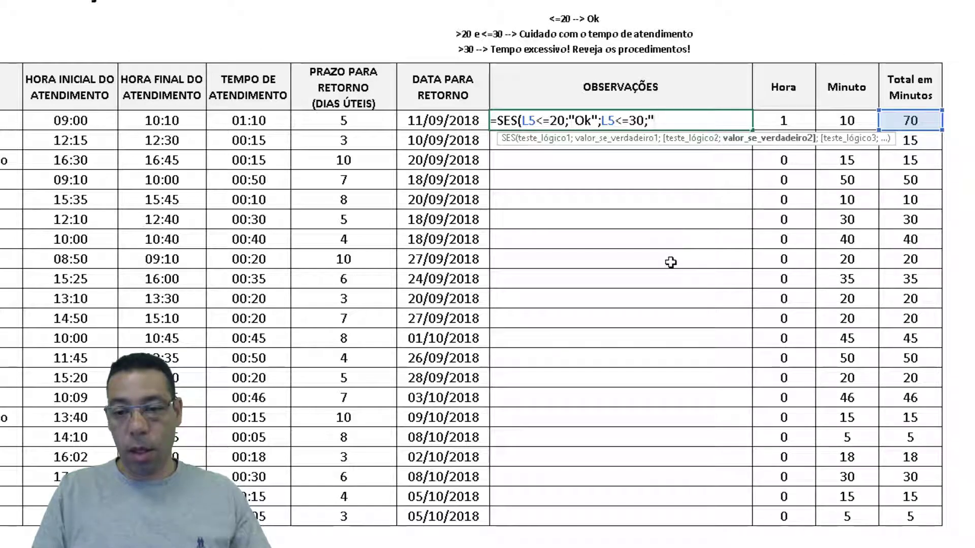
pyautogui.write('"')
pyautogui.write('Cu')
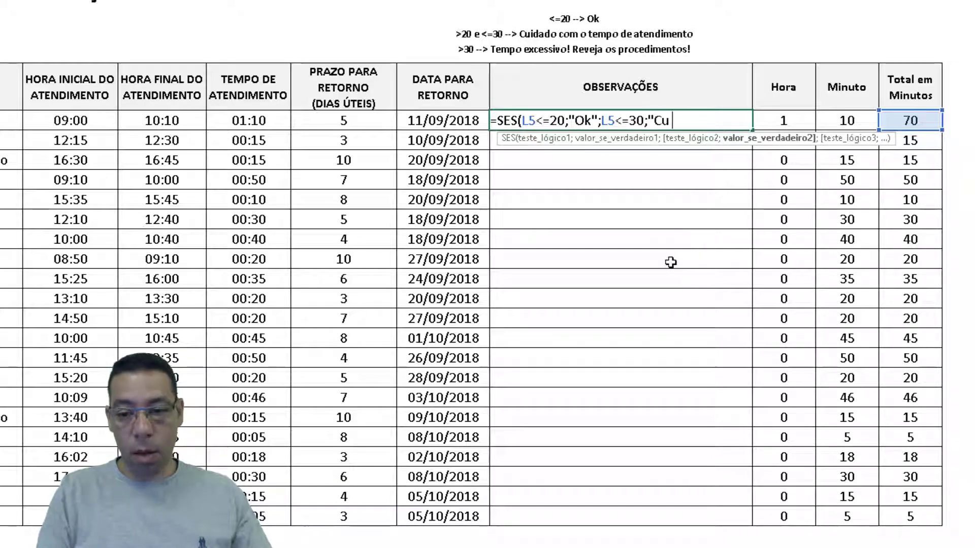
pyautogui.write('idado com o tempo de a')
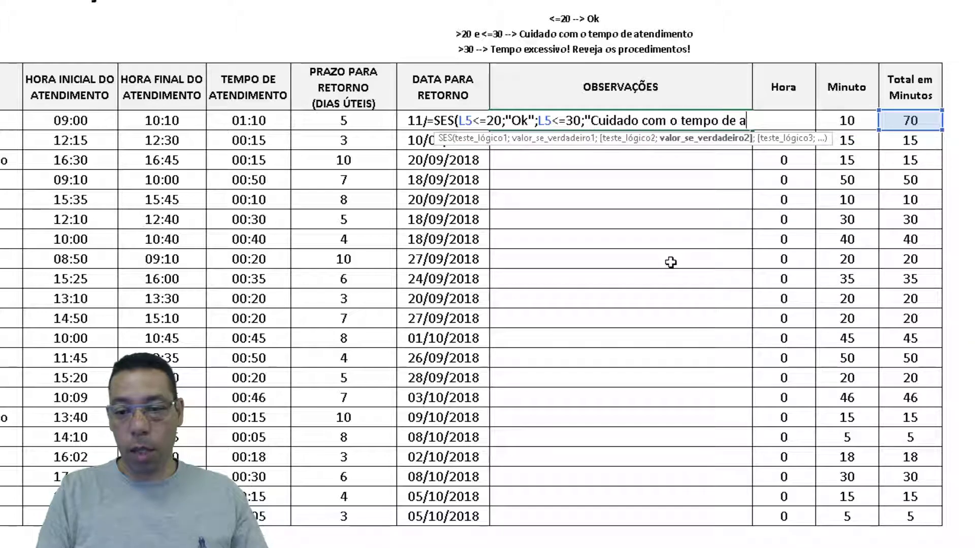
pyautogui.write('tendimento";')
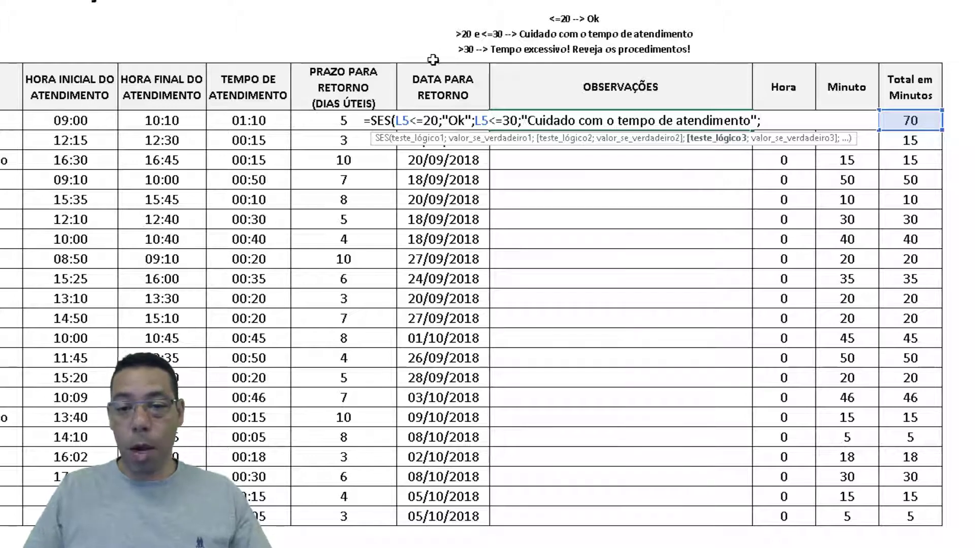
# Step: Add a third test to the SES formula, L5>30, returning "Tempo Excessivo! Reveja os procedimentos" when true
pyautogui.click(904, 120)
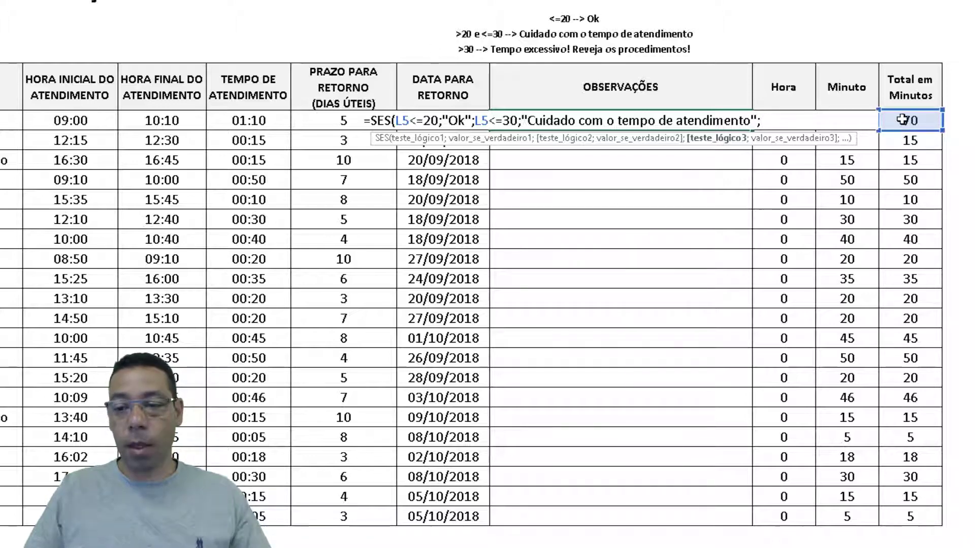
pyautogui.write('>30')
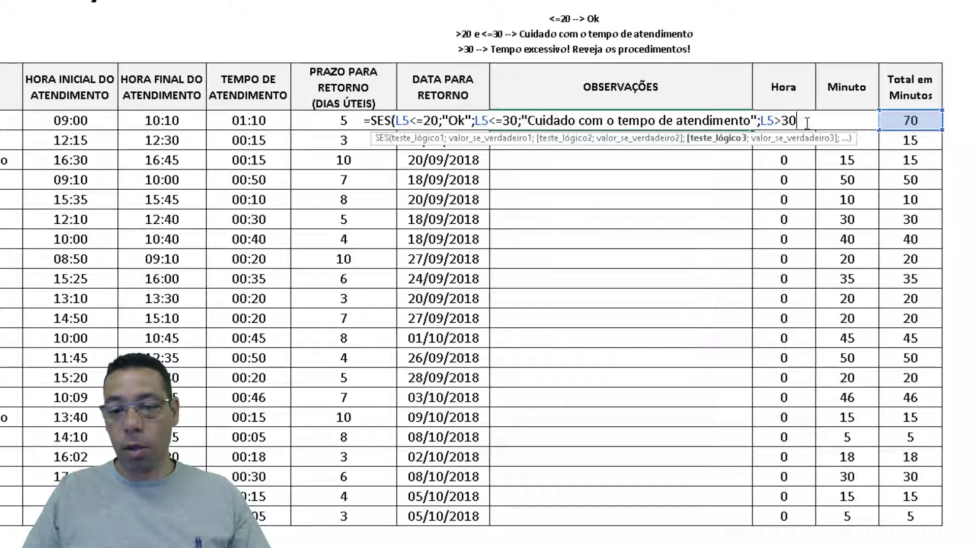
pyautogui.write(';"')
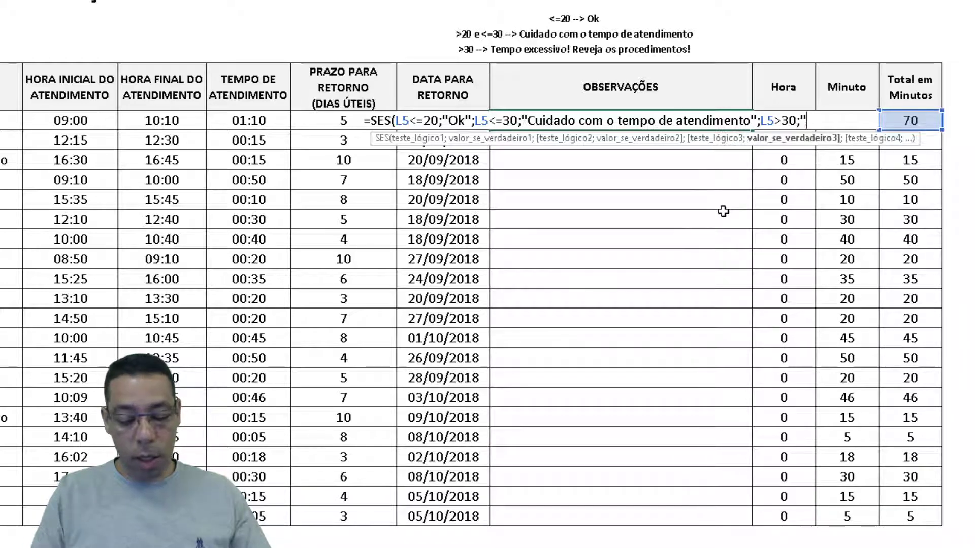
pyautogui.write('Tempo E')
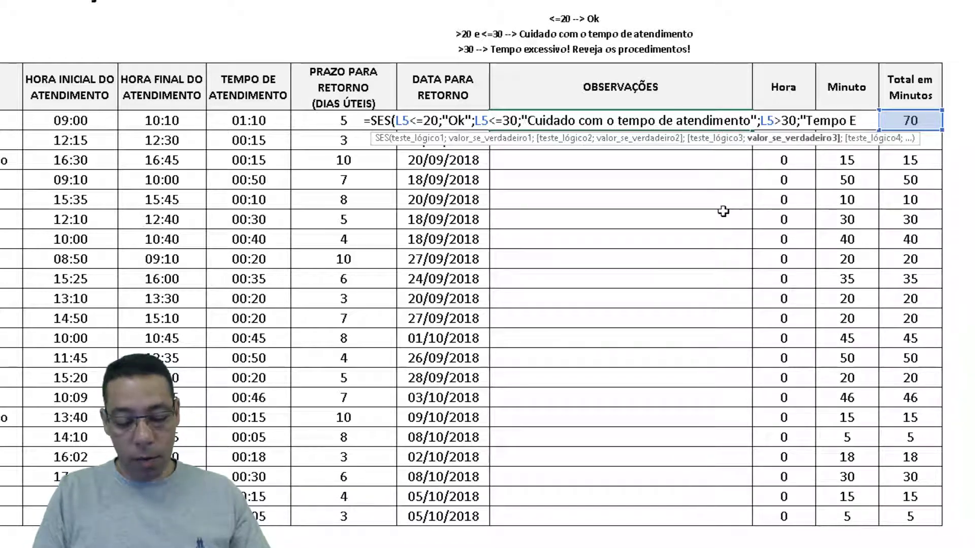
pyautogui.write('xcessivo')
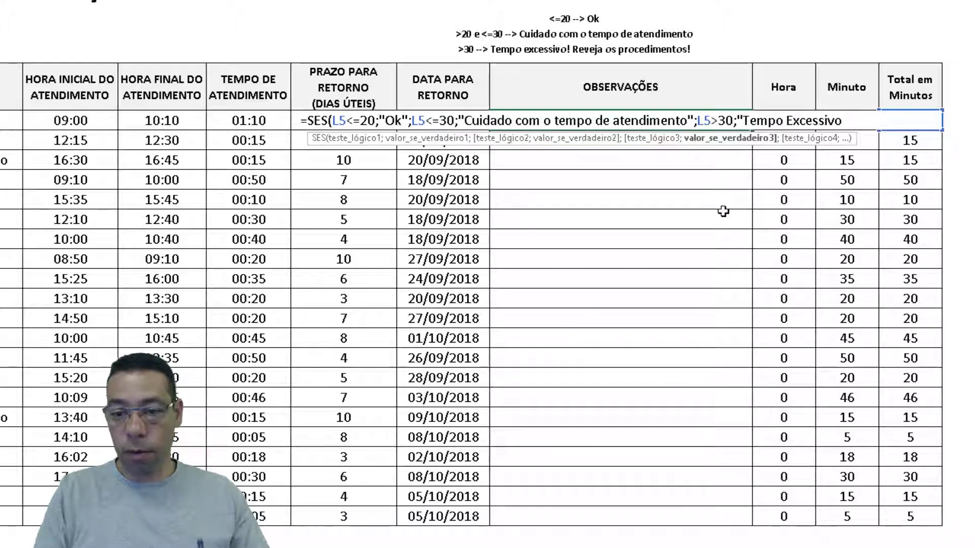
pyautogui.write('! Reveja')
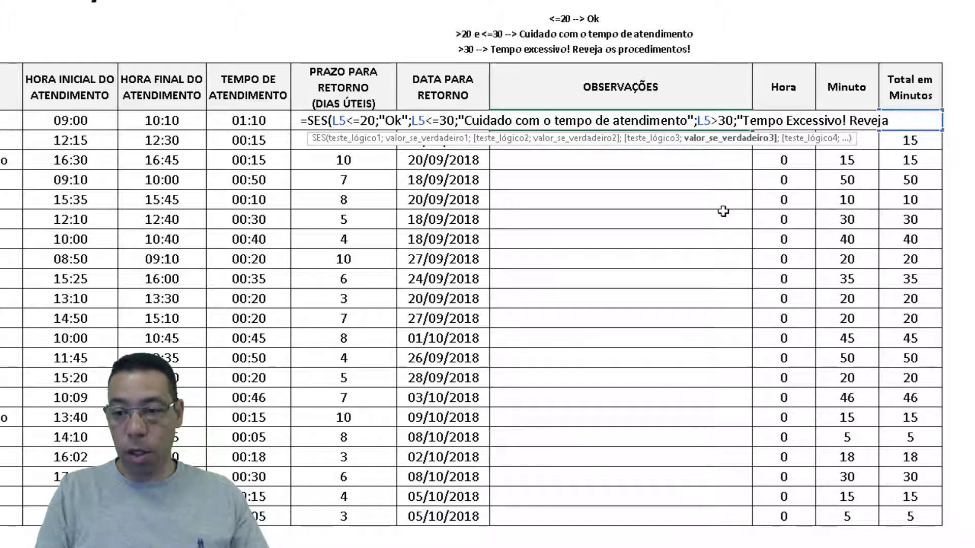
pyautogui.write(' os prpo')
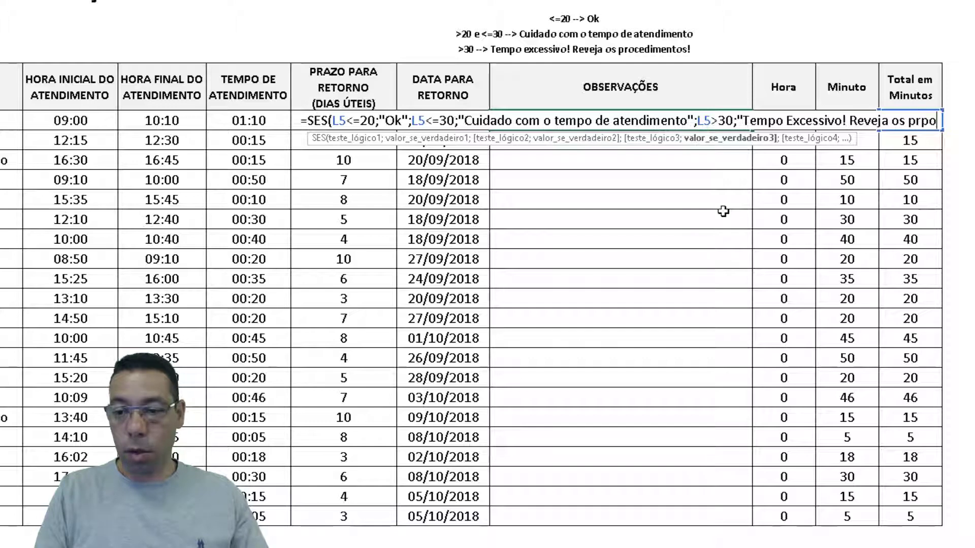
pyautogui.press('BackSpace')
pyautogui.press('BackSpace')
pyautogui.write('ocedi')
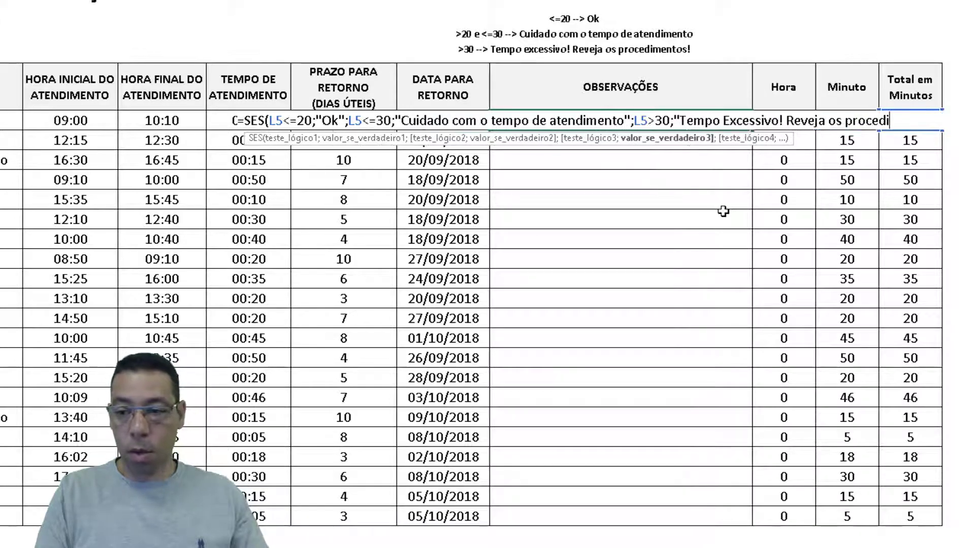
pyautogui.write('mentos"')
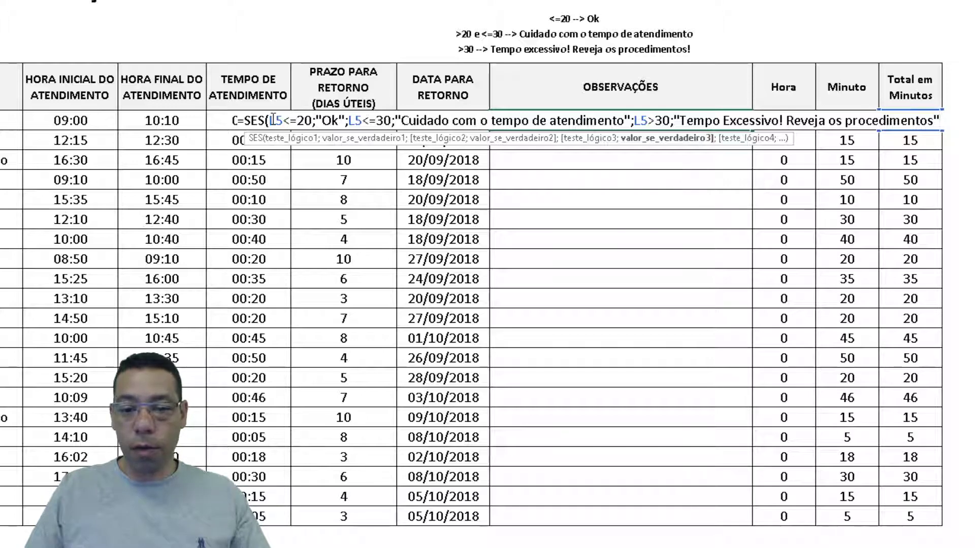
# Step: Complete the SES formula in I5 and copy it down the OBSERVAÇÕES column to the last table row
pyautogui.write(')')
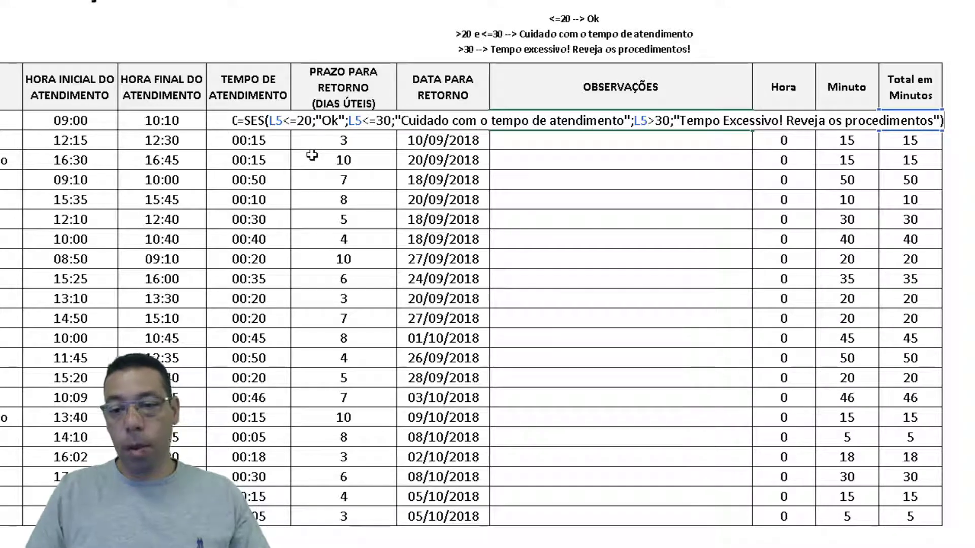
pyautogui.hotkey('ctrl', 'Return')
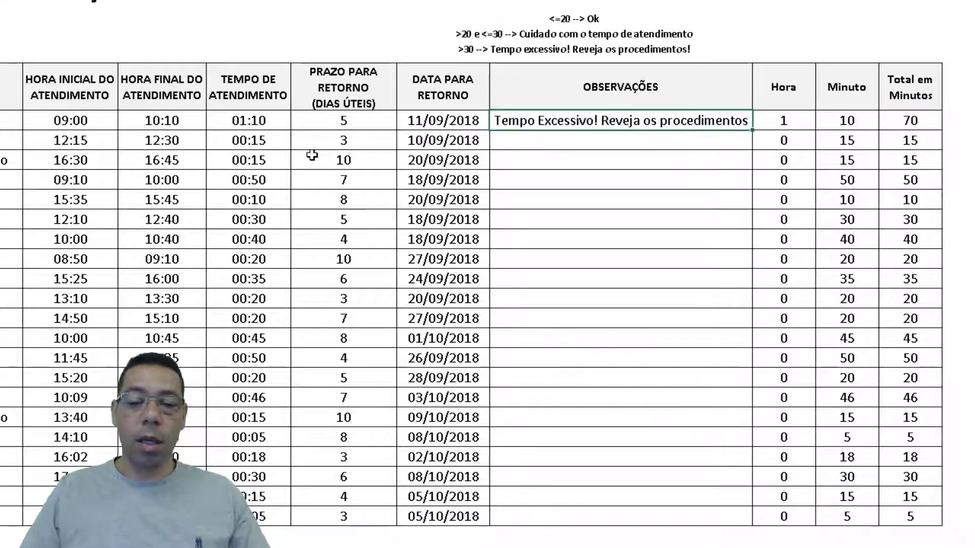
pyautogui.doubleClick(753, 132)
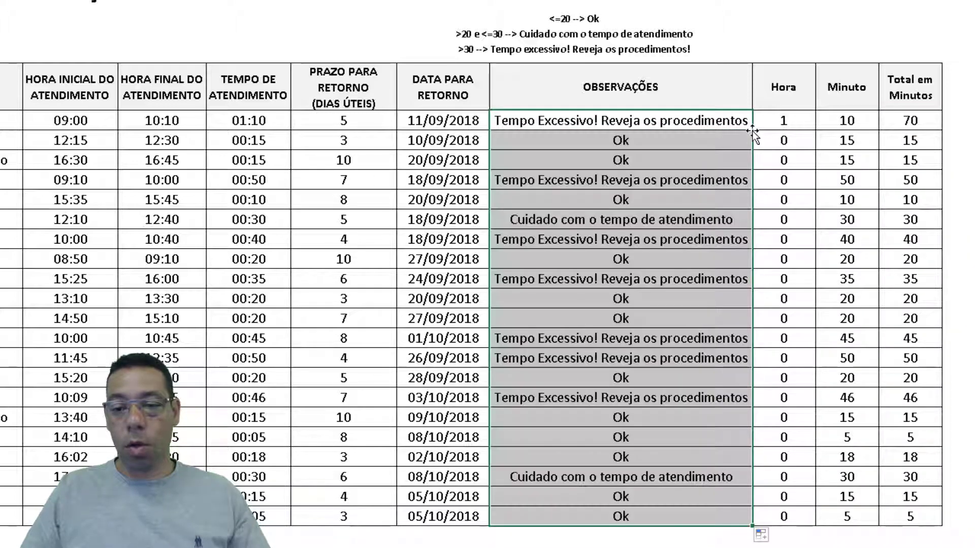
# Step: Check the SES results in the OBSERVAÇÕES column, going through the "Cuidado", "Tempo Excessivo!" and "Ok" rows in turn
pyautogui.click(518, 224)
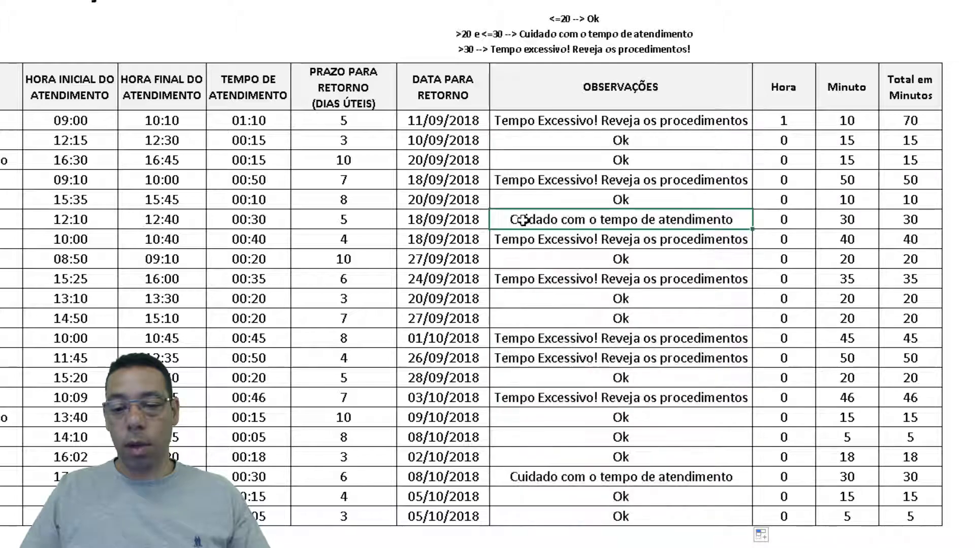
pyautogui.click(524, 476)
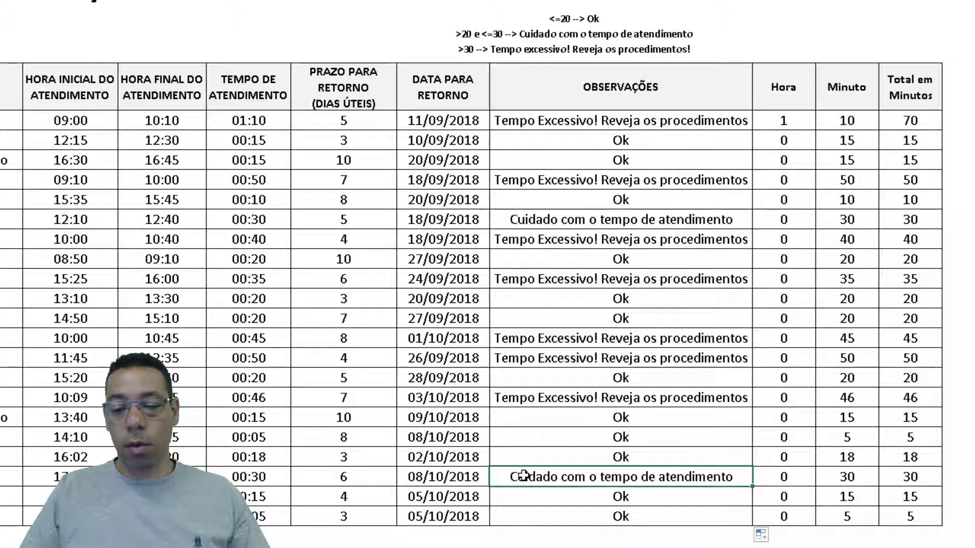
pyautogui.click(534, 220)
pyautogui.click(521, 480)
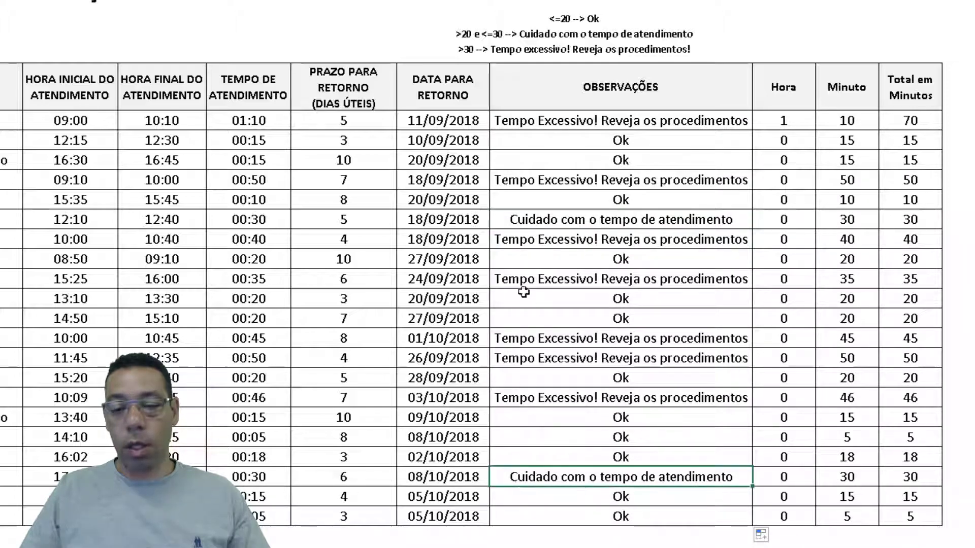
pyautogui.click(533, 186)
pyautogui.click(531, 236)
pyautogui.click(523, 277)
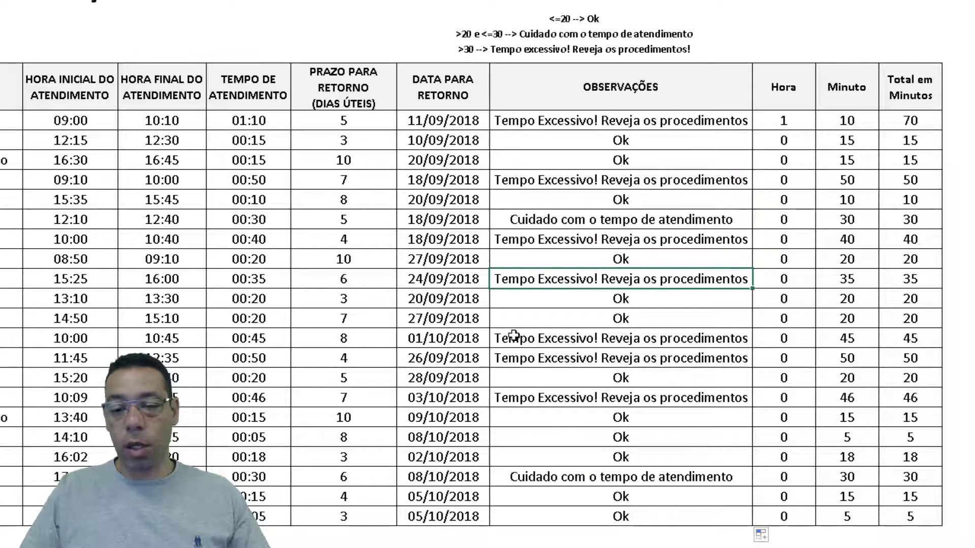
pyautogui.moveTo(515, 337); pyautogui.dragTo(519, 369)
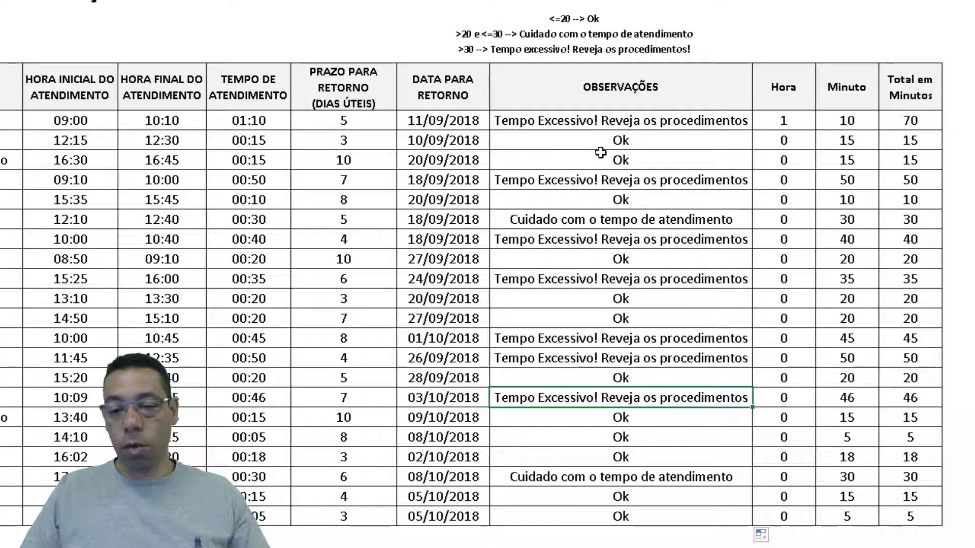
pyautogui.moveTo(597, 144); pyautogui.dragTo(600, 161)
pyautogui.click(600, 205)
pyautogui.click(589, 260)
pyautogui.moveTo(579, 302); pyautogui.dragTo(578, 317)
pyautogui.click(579, 379)
pyautogui.click(572, 415)
pyautogui.click(531, 127)
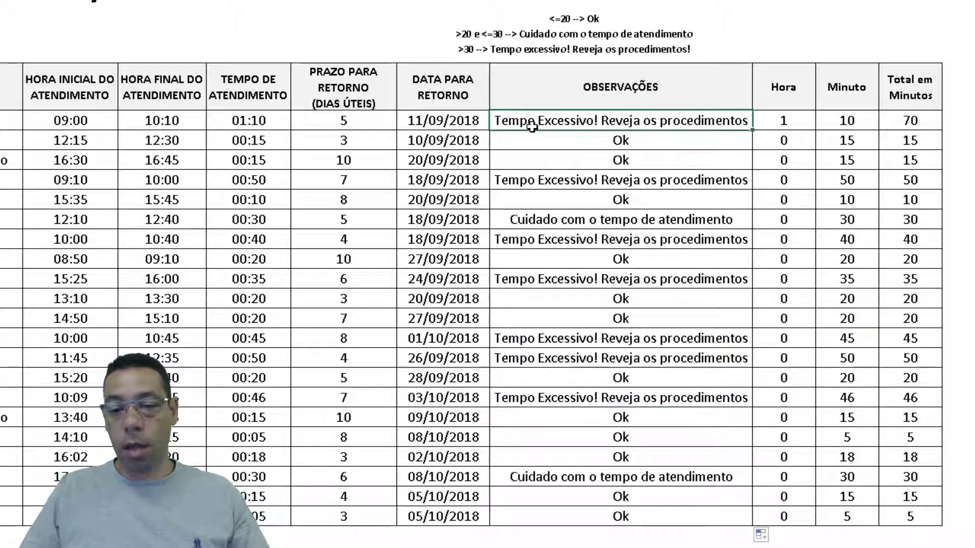